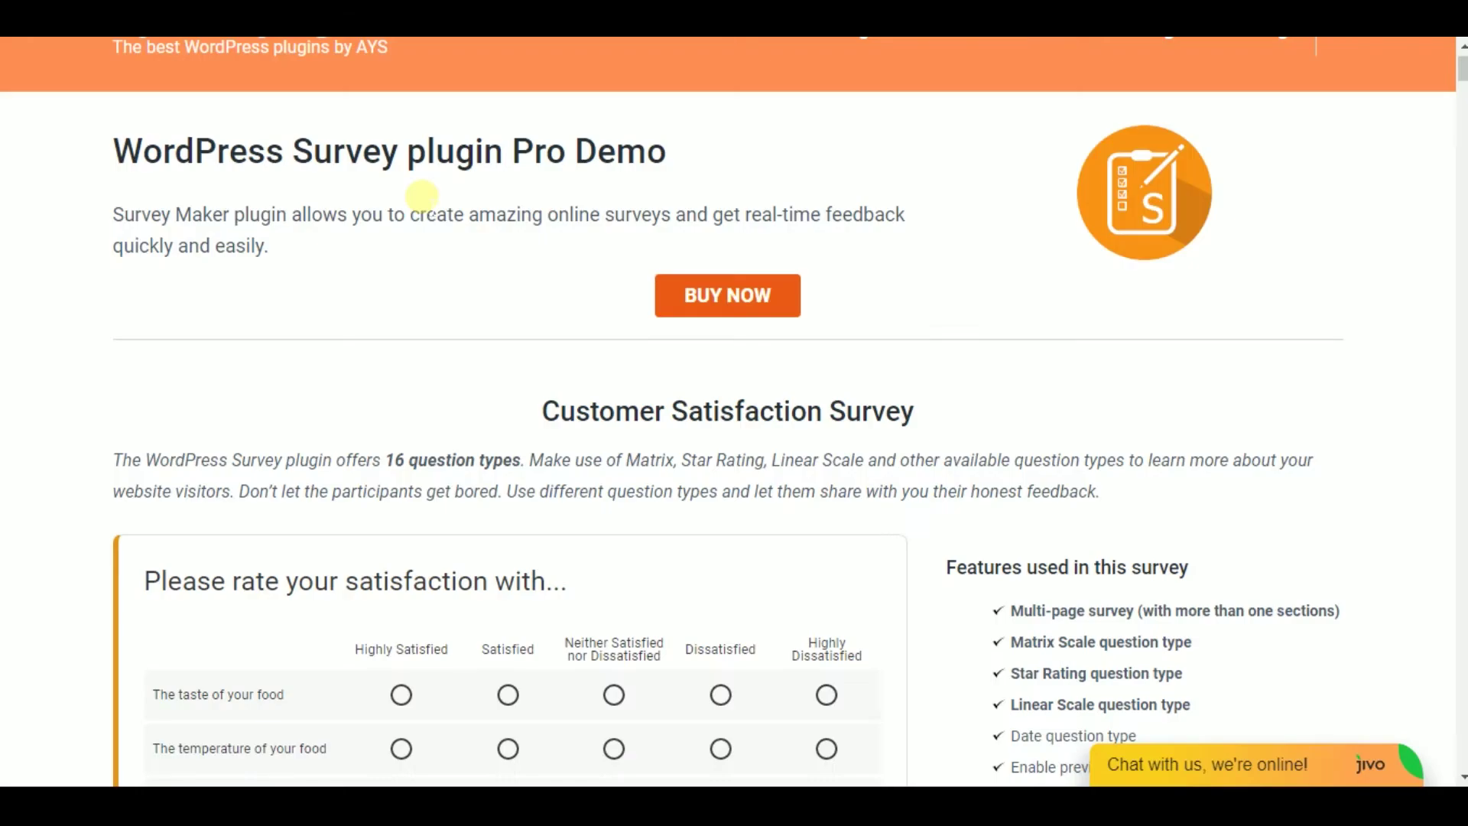
- Rate satisfaction in the sample survey's matrix and advance it to page 2
scroll(417, 191, up, 1)
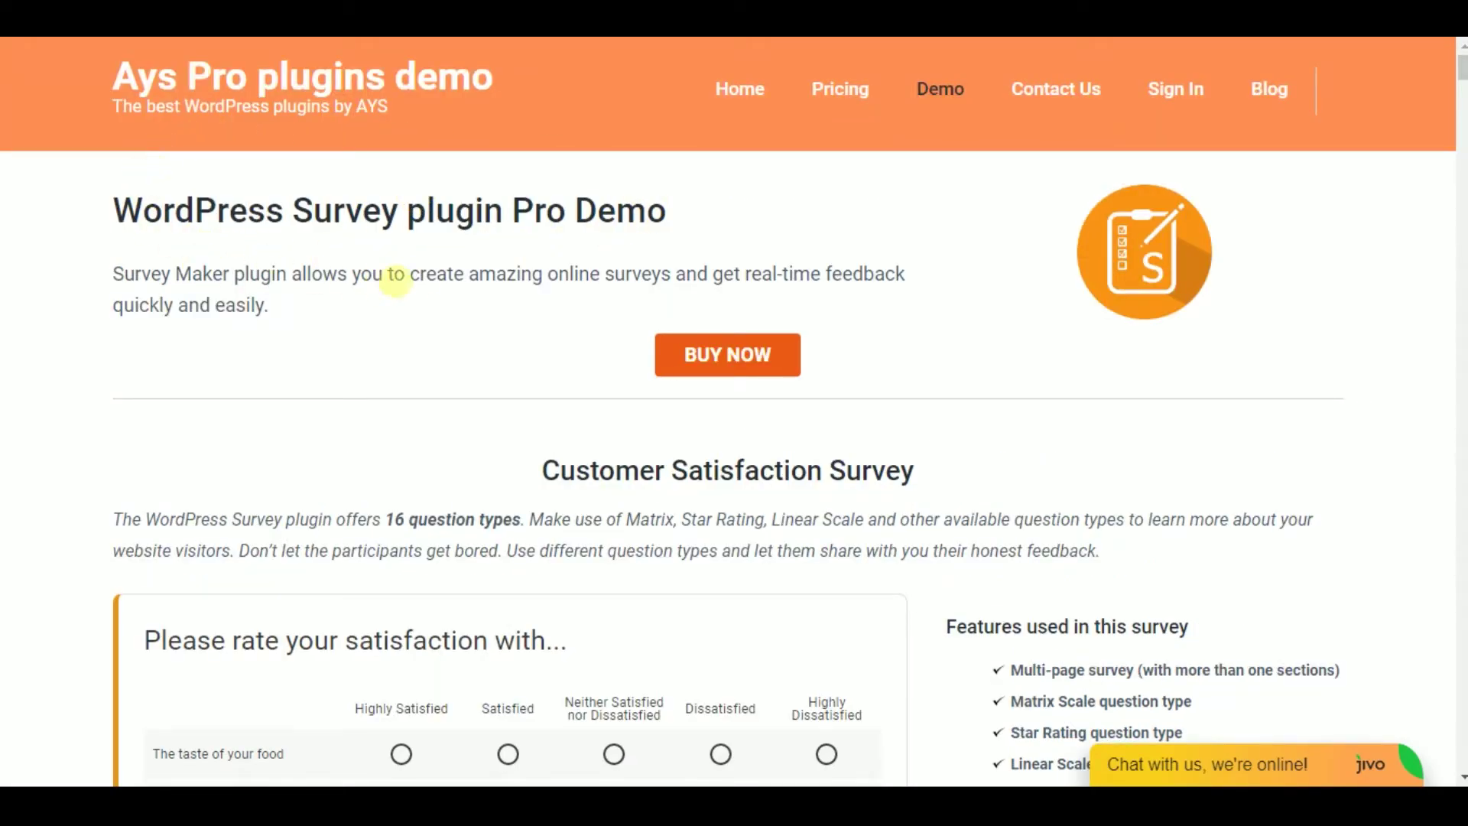
scroll(423, 278, down, 3)
scroll(426, 286, down, 3)
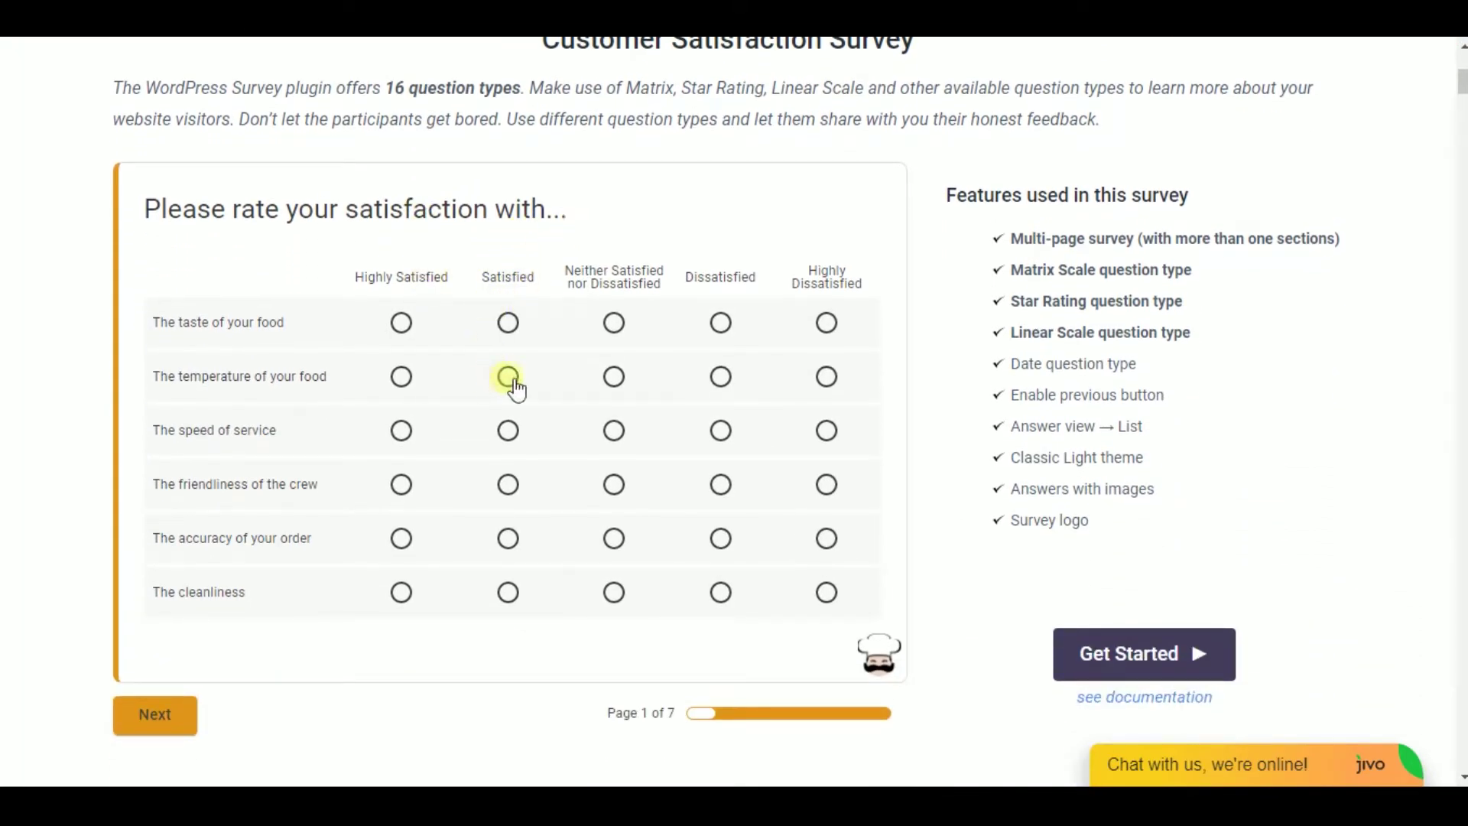
scroll(535, 466, down, 4)
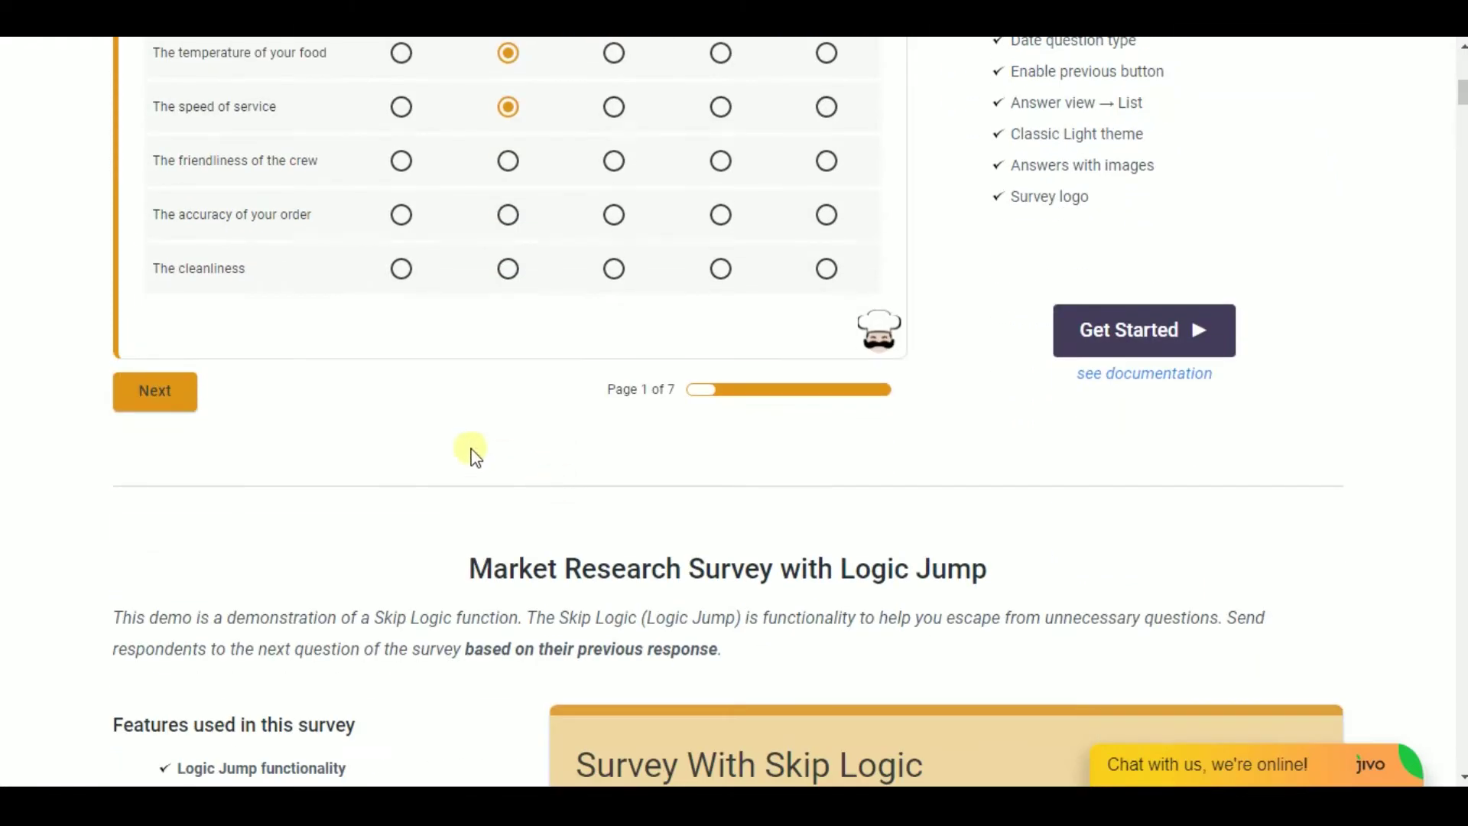
click(182, 404)
- Follow the skip-logic path by choosing Car, then Hatchback as the car type
scroll(551, 373, down, 12)
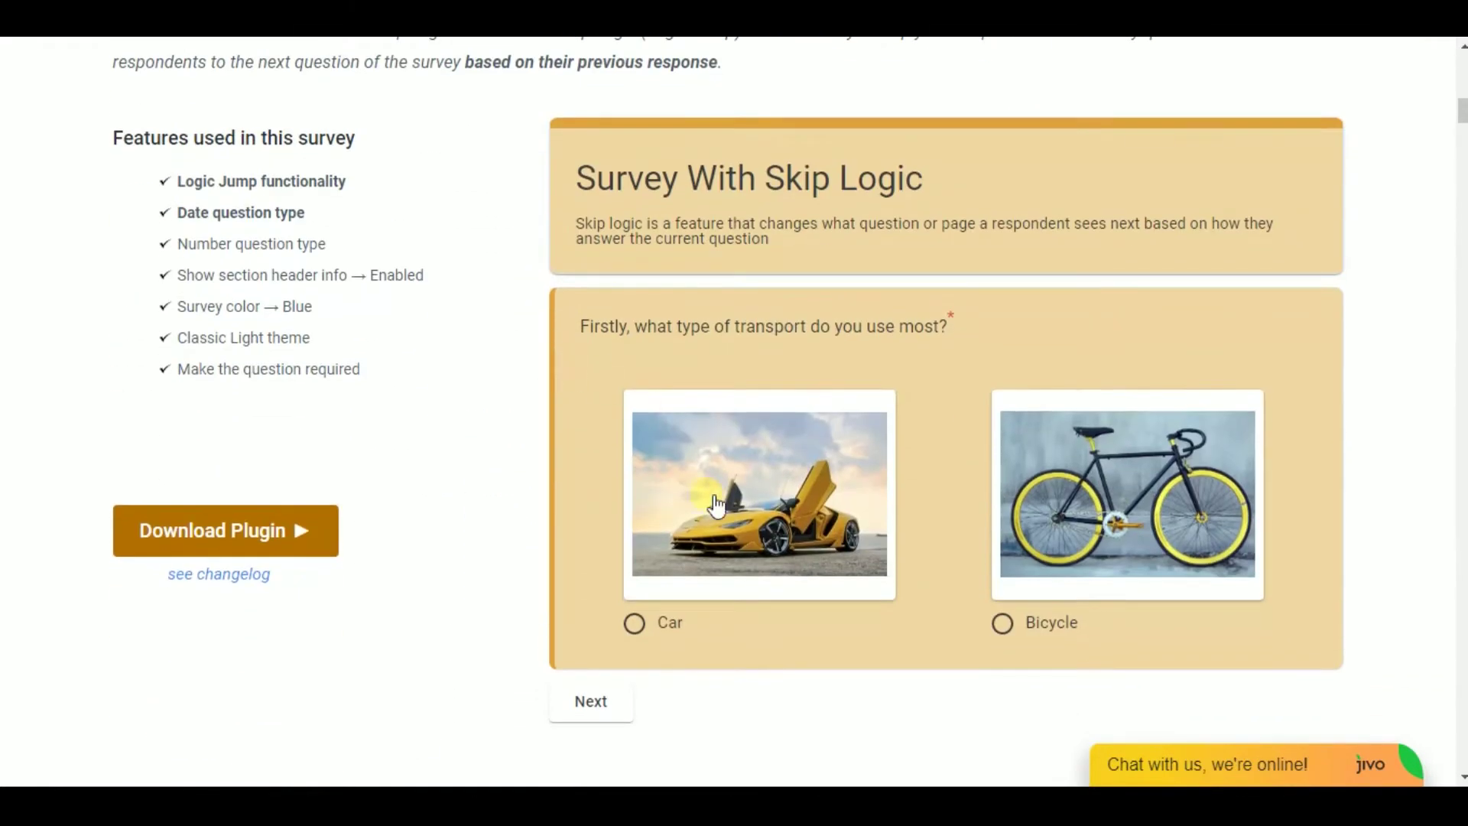
click(711, 531)
click(608, 711)
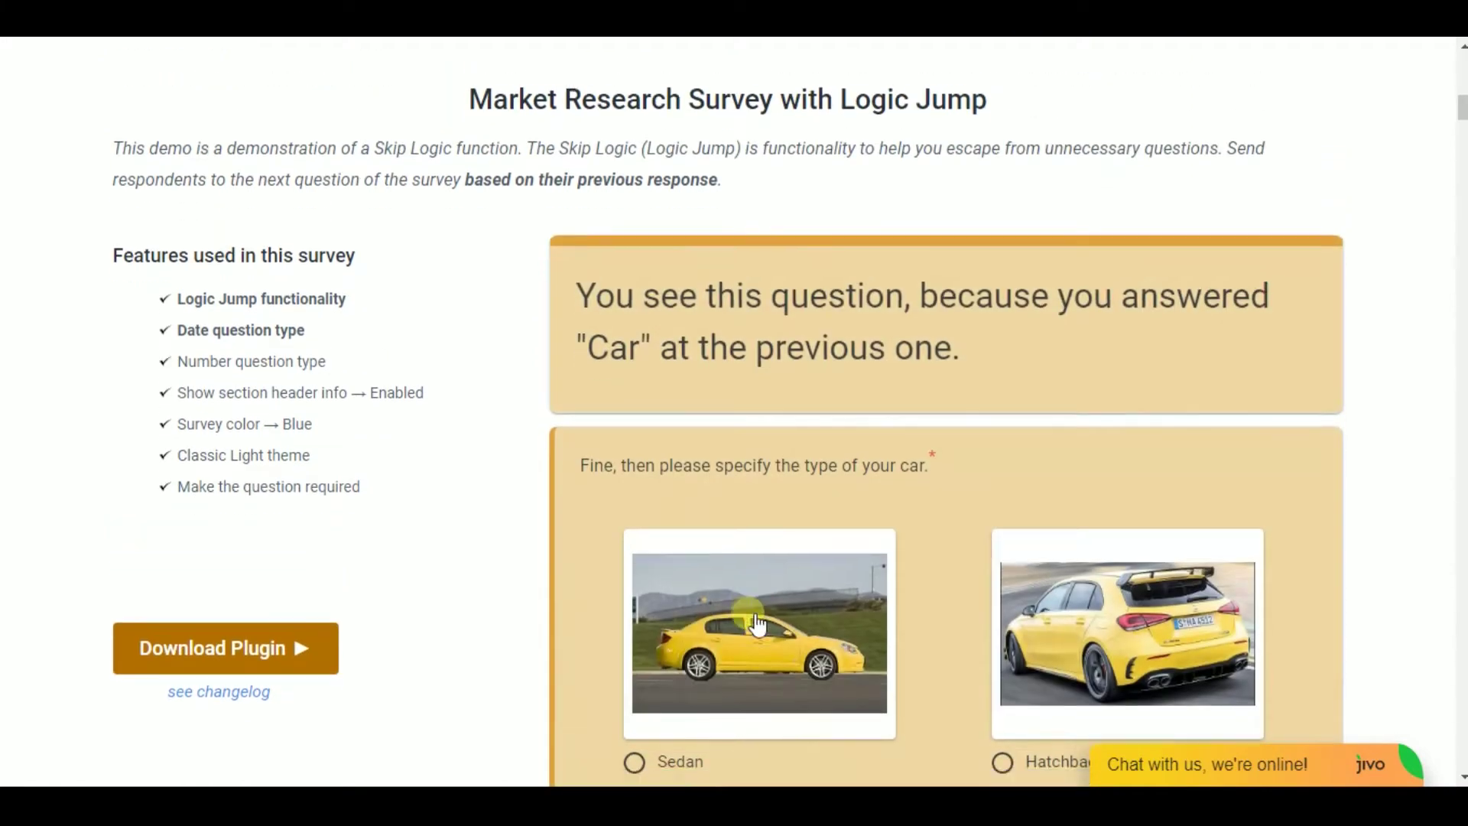
scroll(757, 624, down, 5)
click(1058, 295)
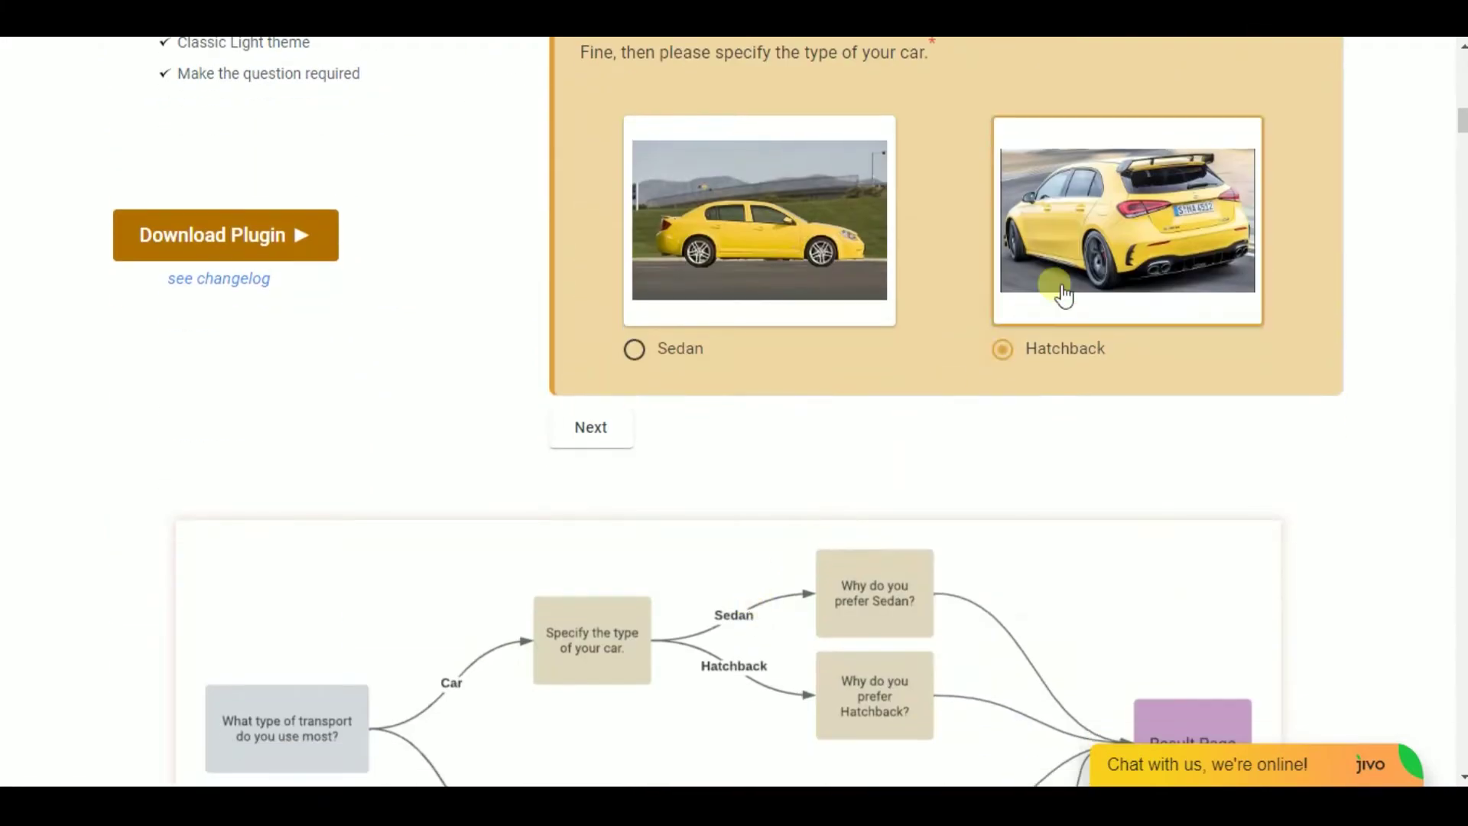
- Start the weight-loss plan survey and continue past the email field to the lose-weight question
scroll(1064, 294, down, 6)
scroll(1061, 293, down, 13)
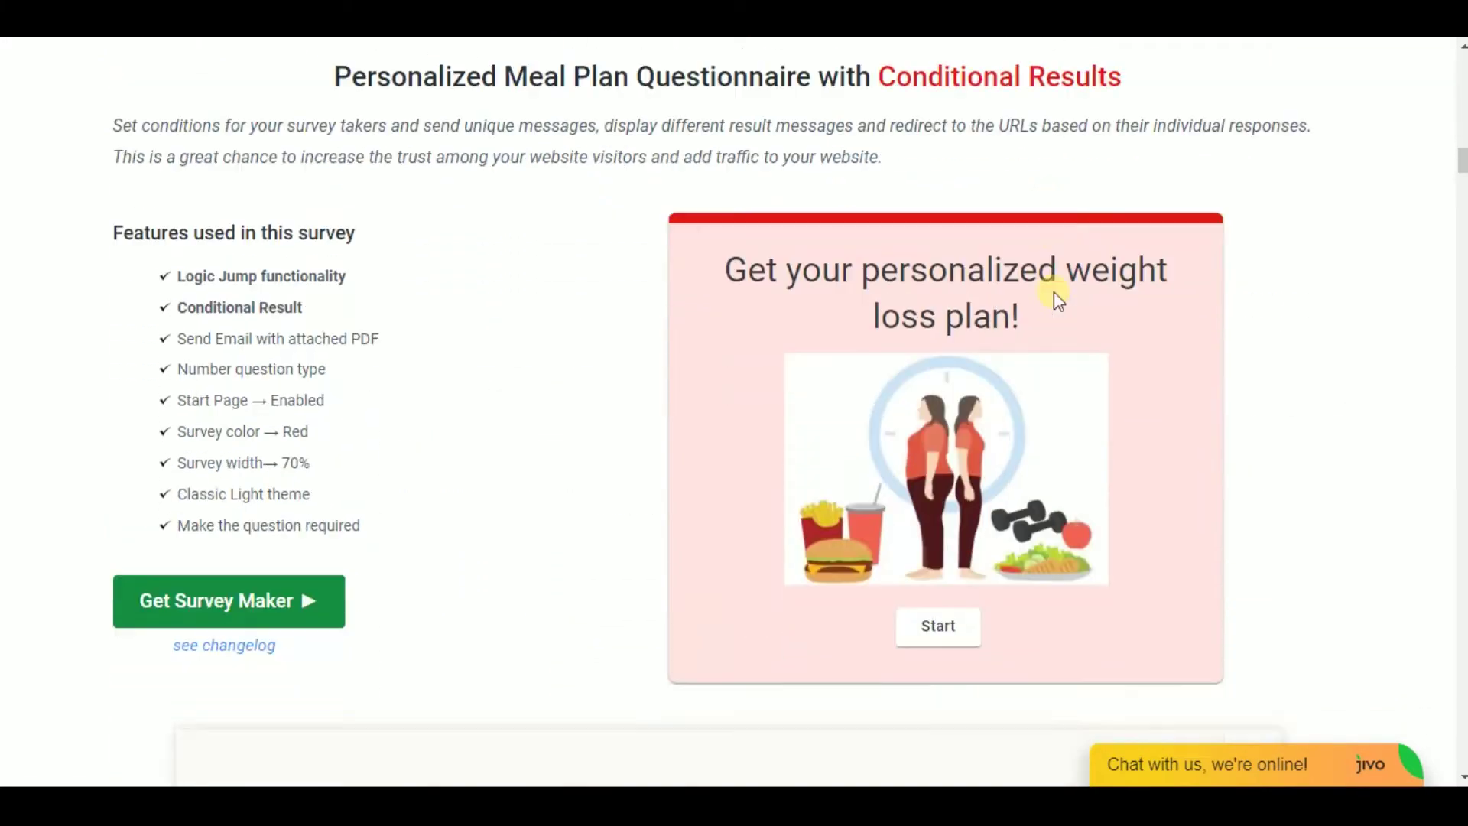
click(931, 524)
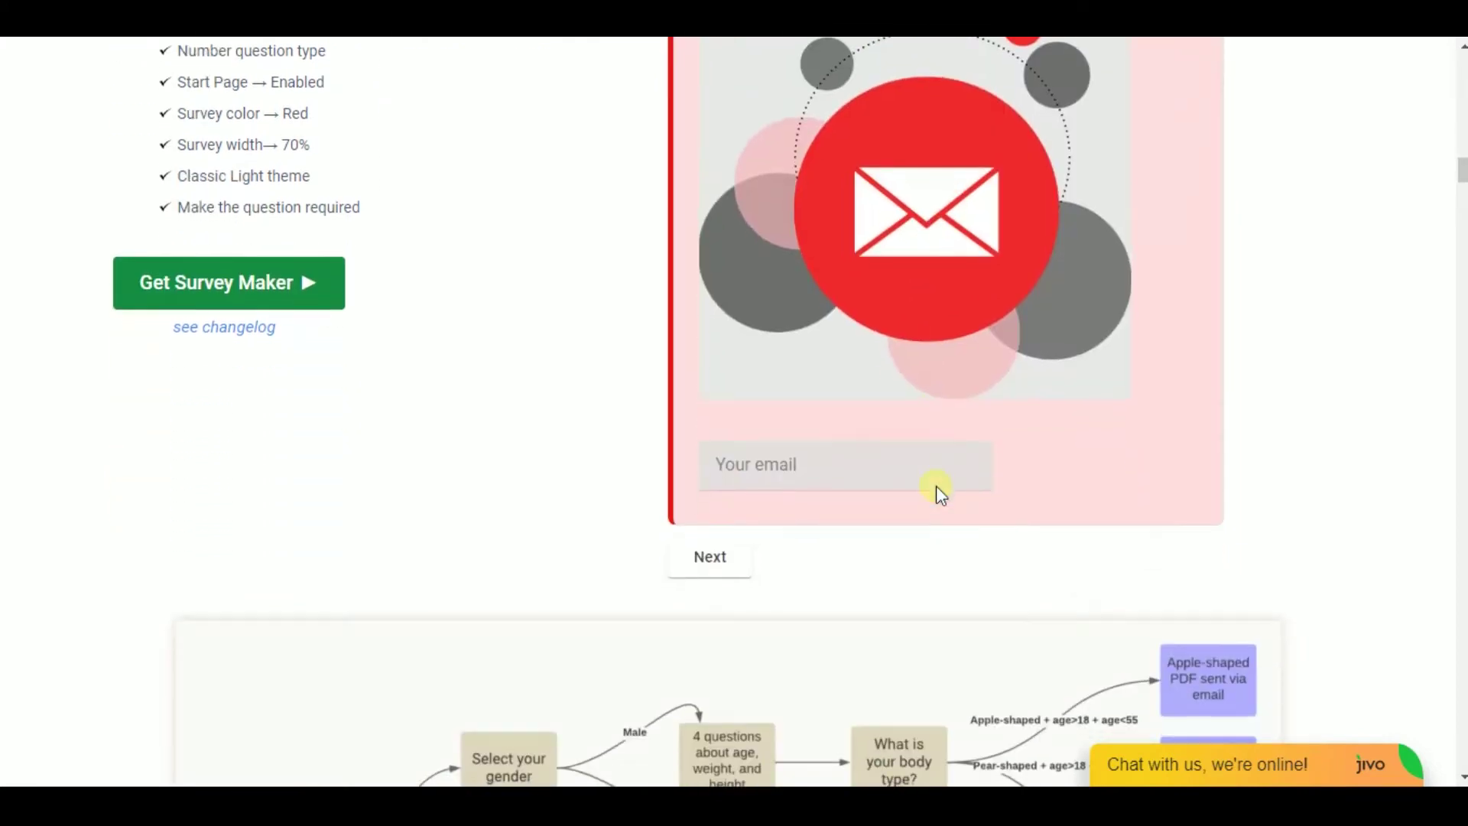
click(868, 462)
click(693, 579)
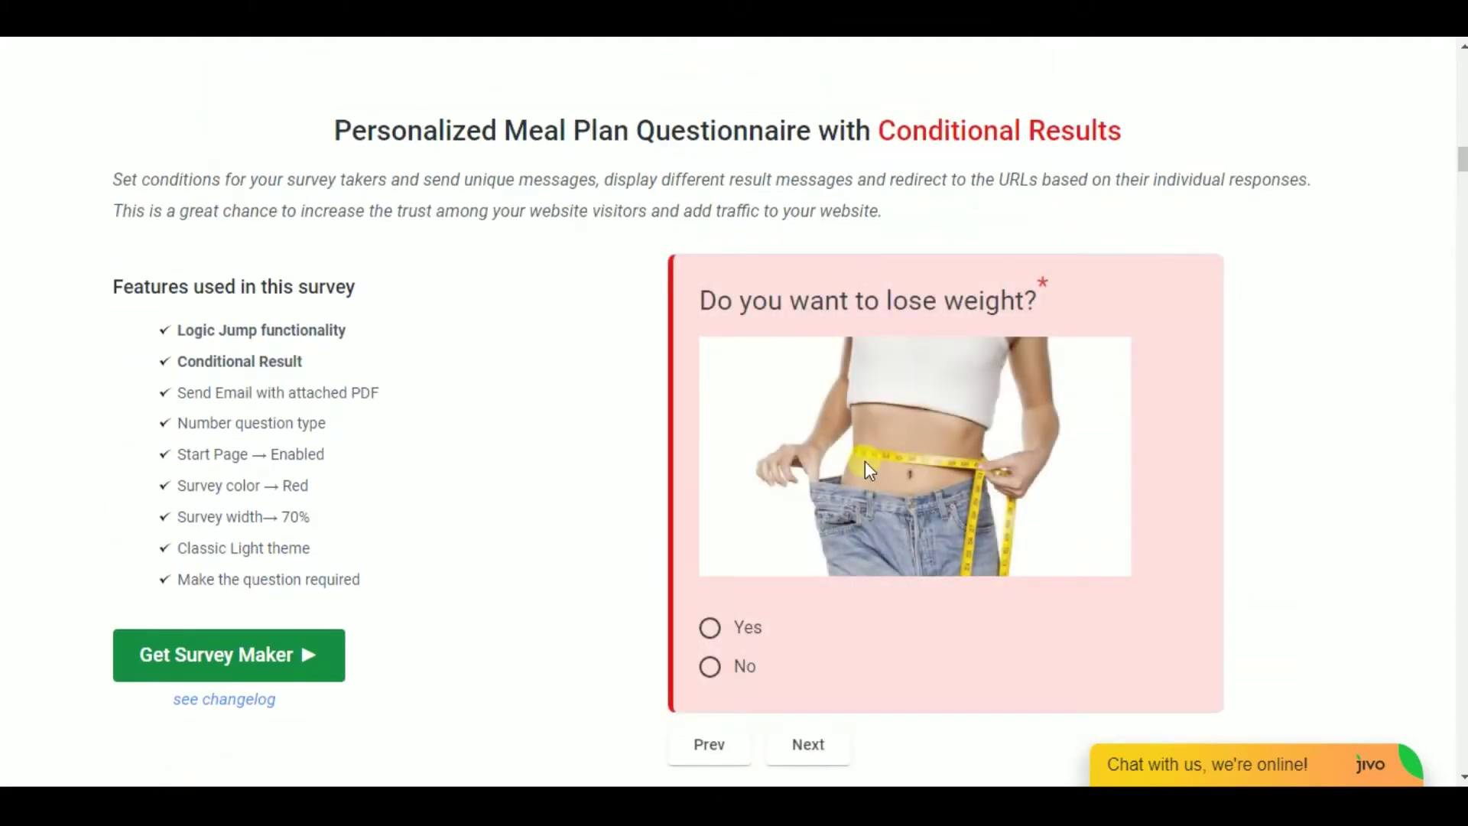
- Scroll down the demo page to the More Demos section
scroll(764, 585, down, 20)
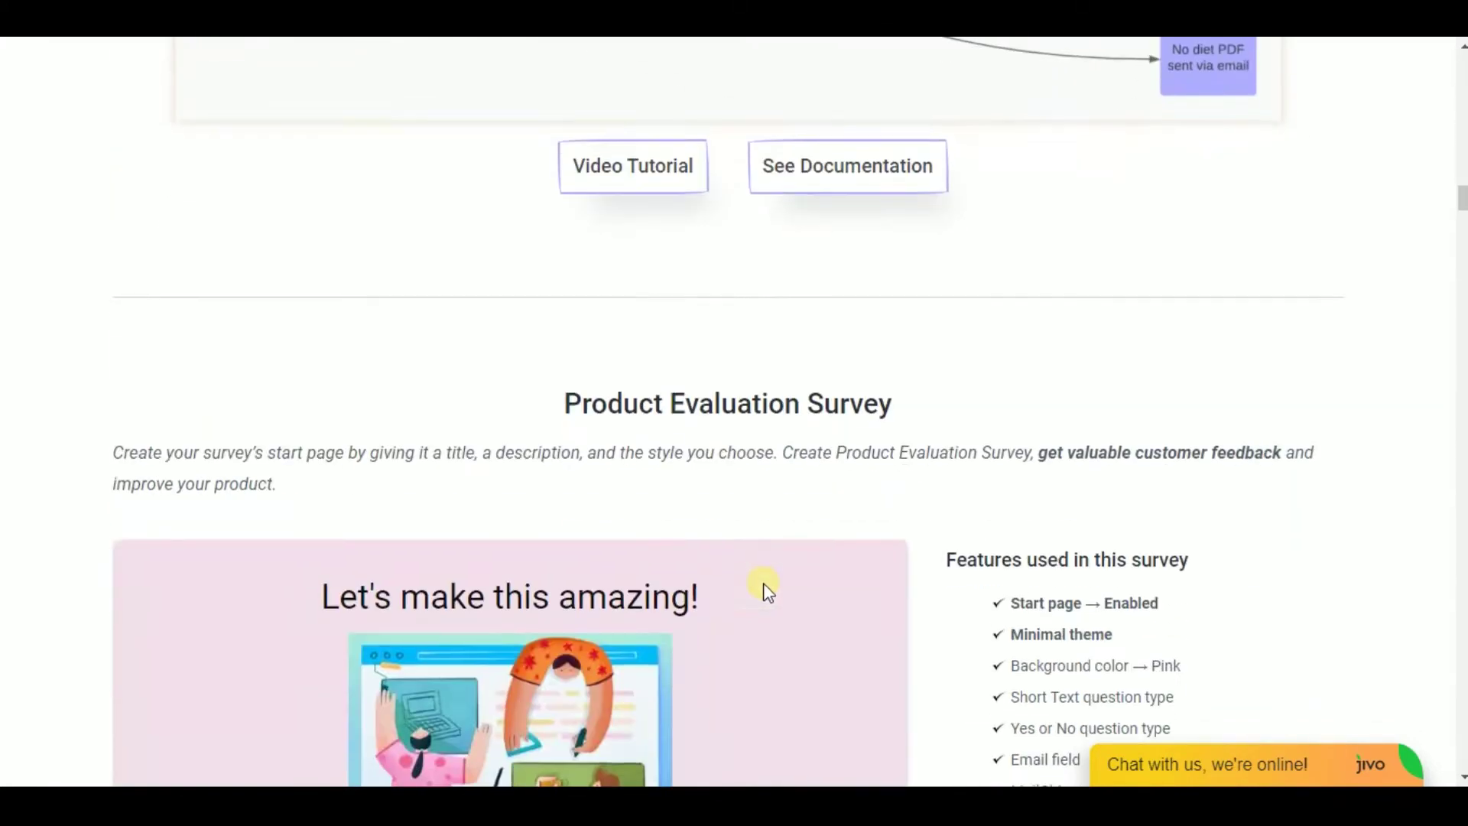
scroll(765, 581, up, 4)
scroll(768, 573, down, 13)
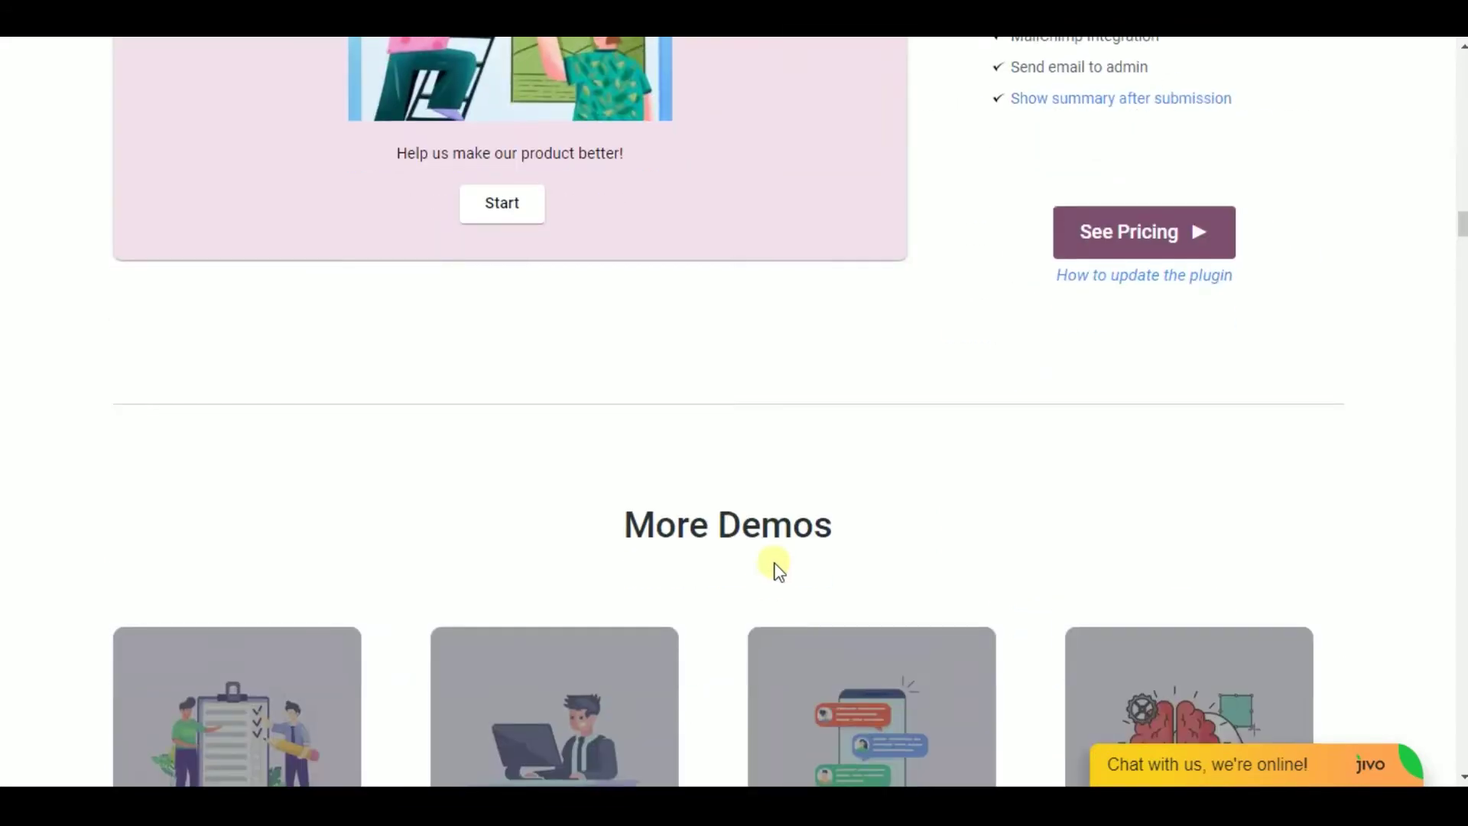
scroll(775, 566, down, 1)
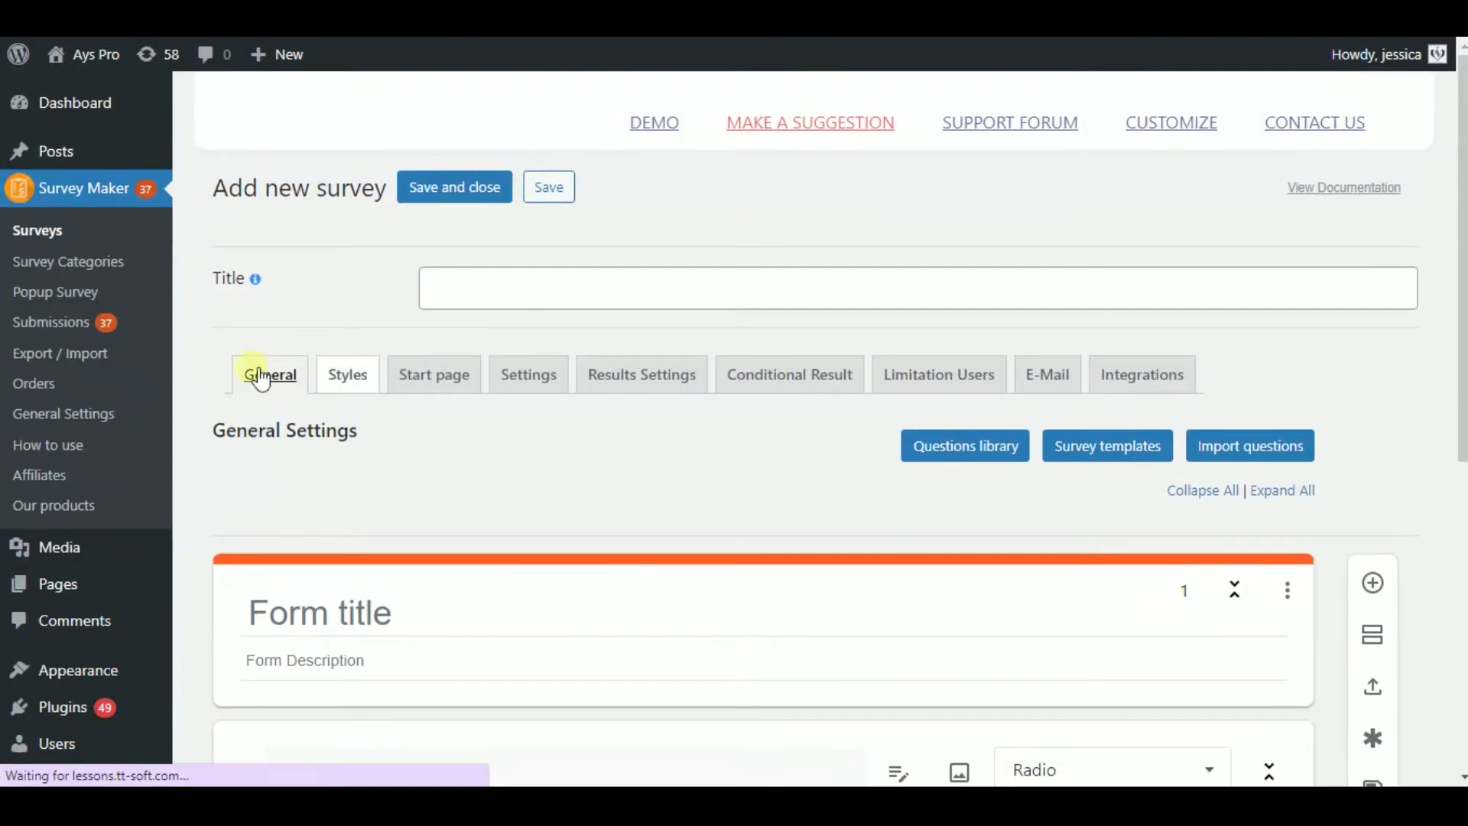
- Look through the General tab and the default Radio question card with its single Option 1
scroll(289, 367, down, 3)
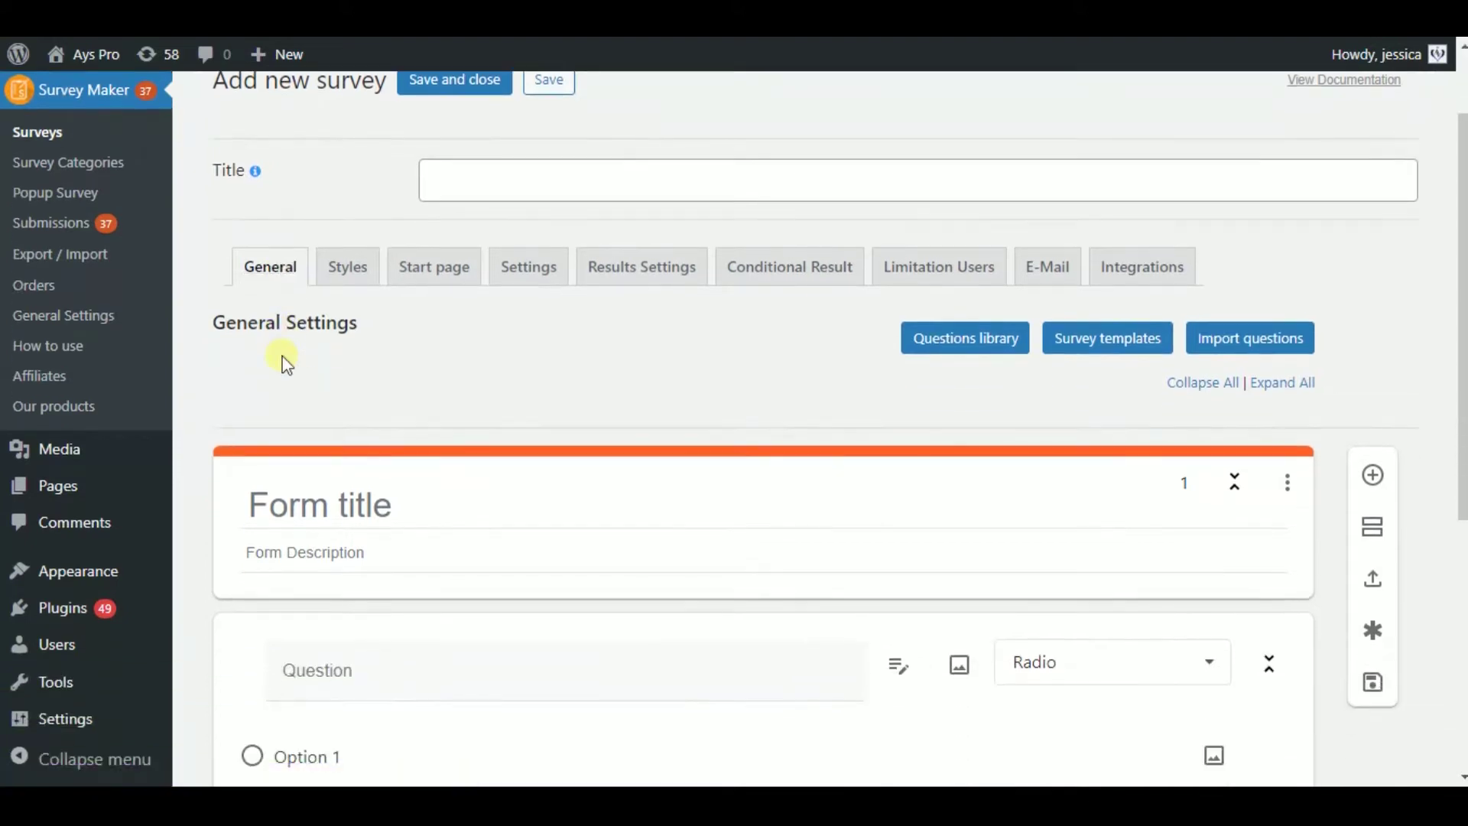
scroll(344, 416, down, 2)
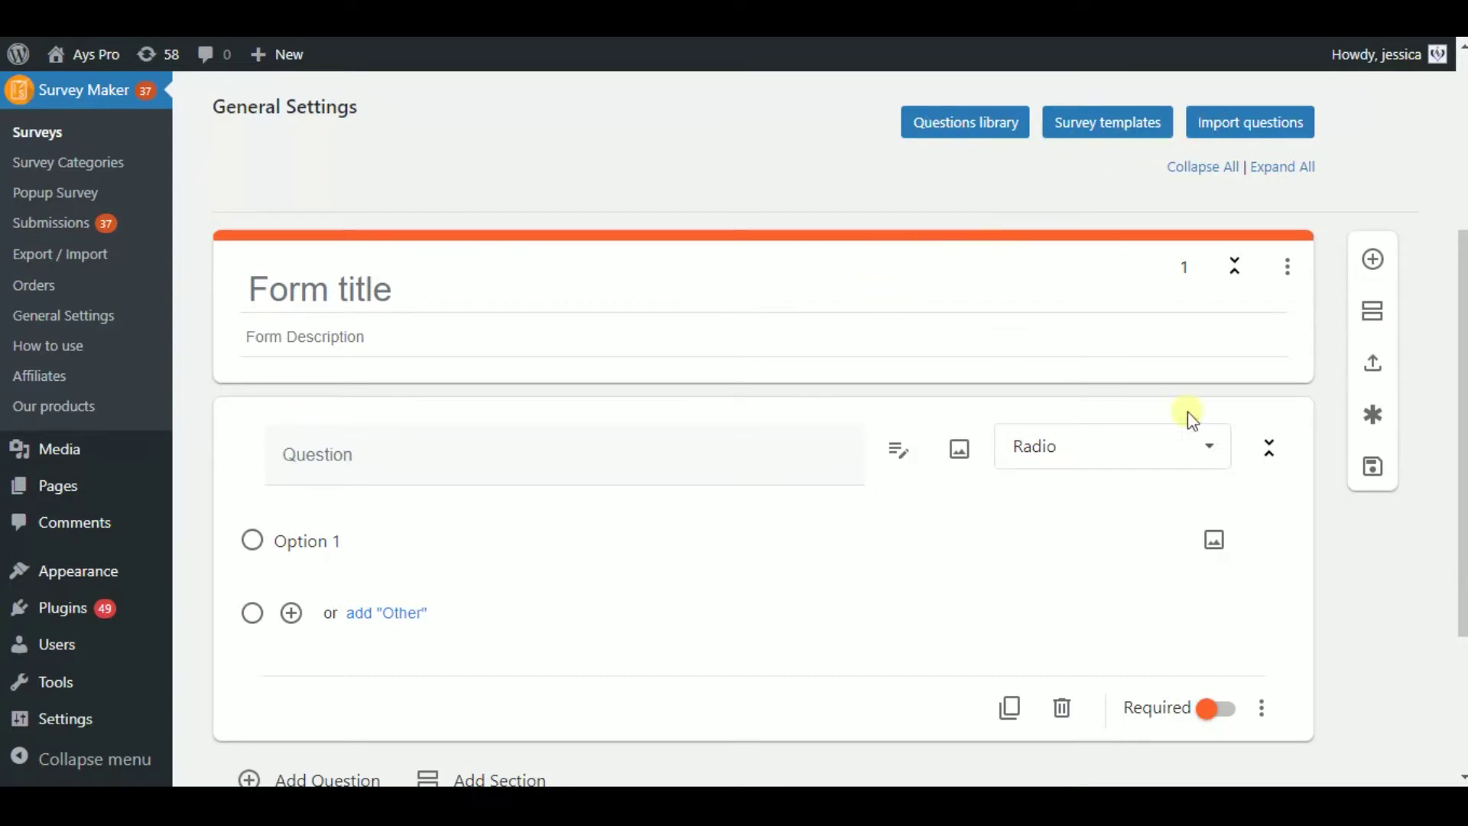
scroll(1426, 439, down, 3)
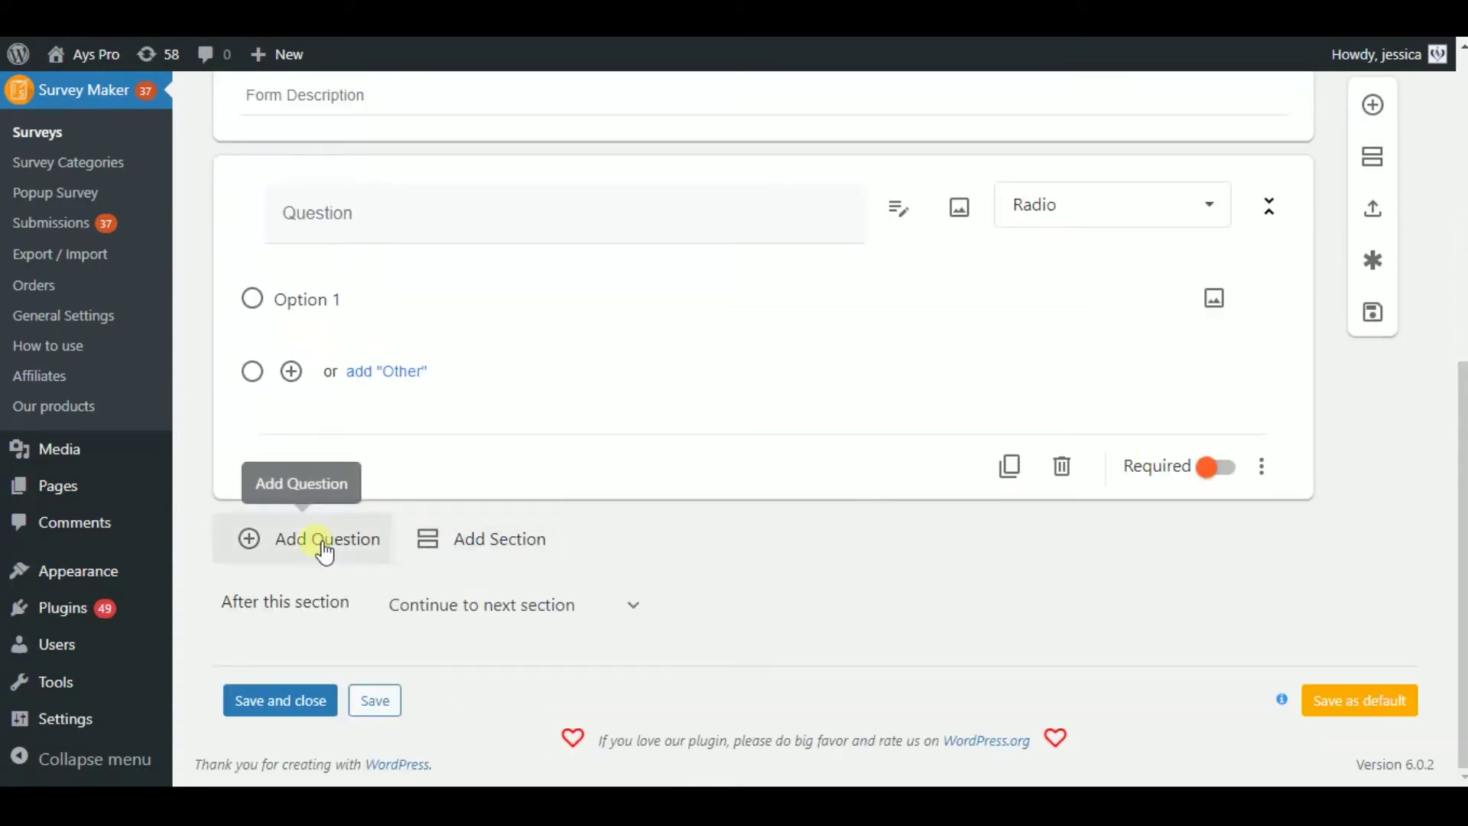
right_click(836, 472)
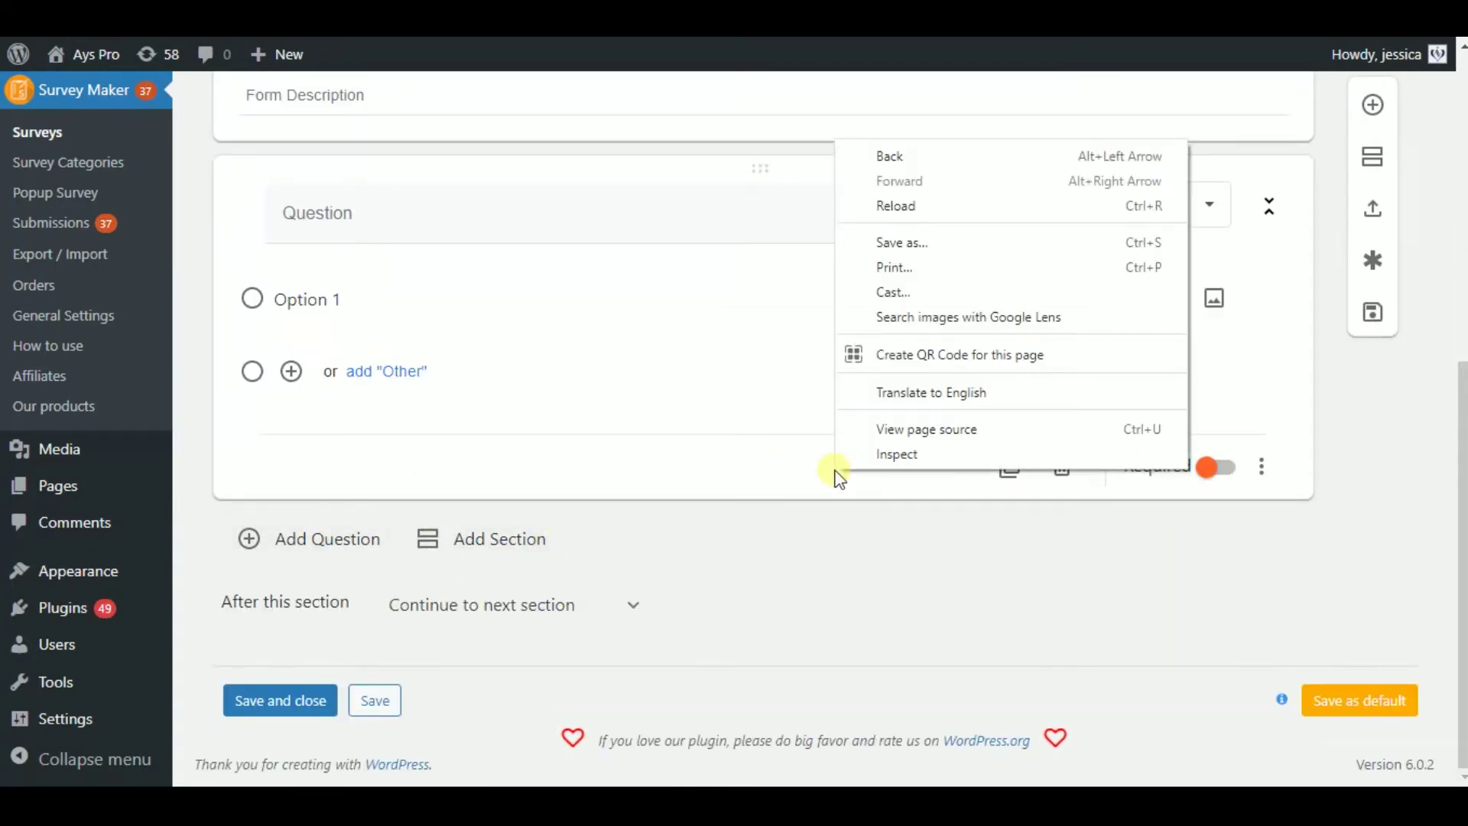
click(745, 494)
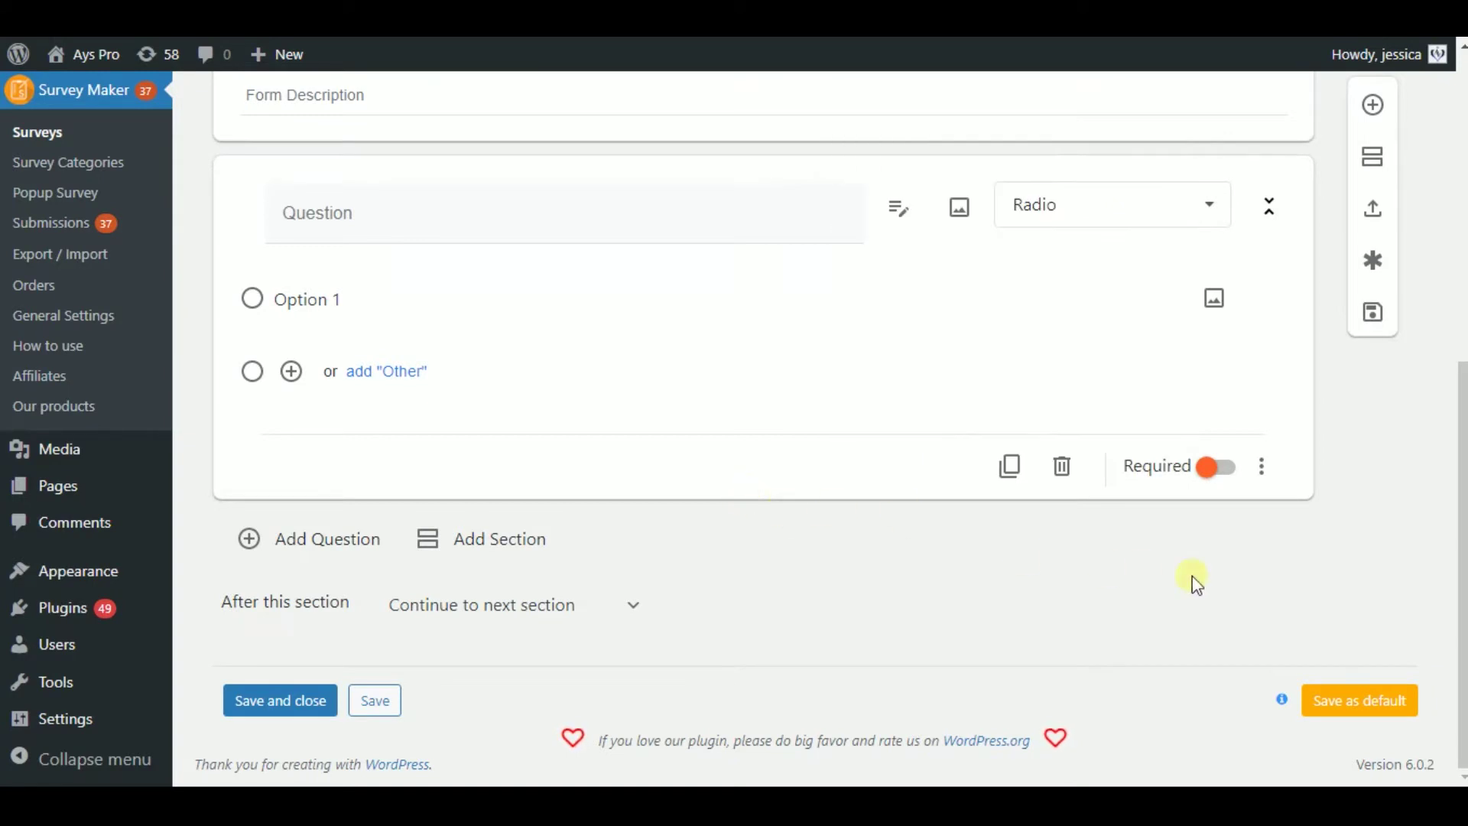
scroll(1457, 527, up, 3)
scroll(1458, 528, down, 3)
scroll(1459, 535, up, 2)
scroll(1456, 535, up, 5)
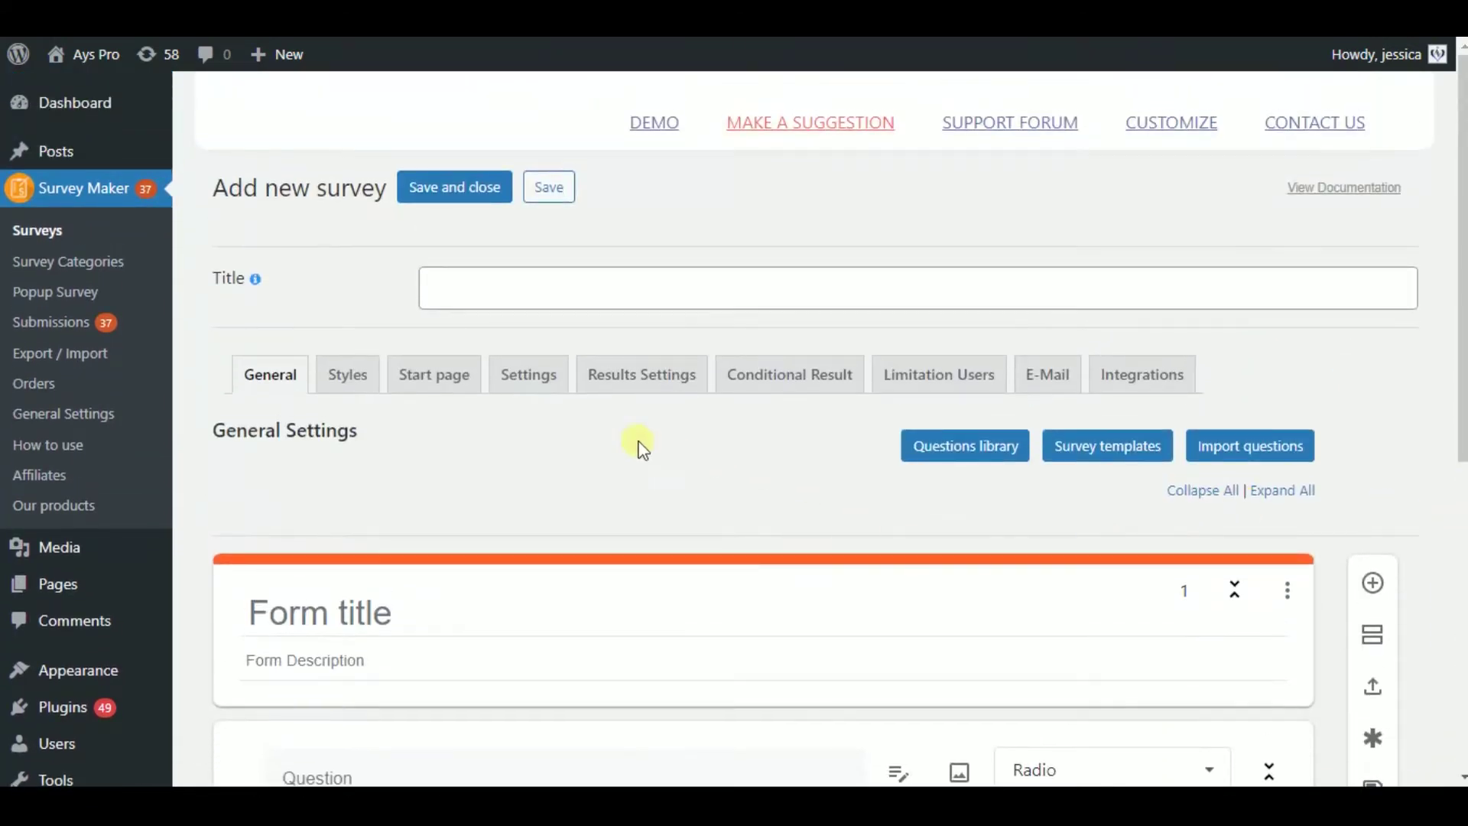
- Review the survey's themes and colour options on the Styles tab
click(375, 380)
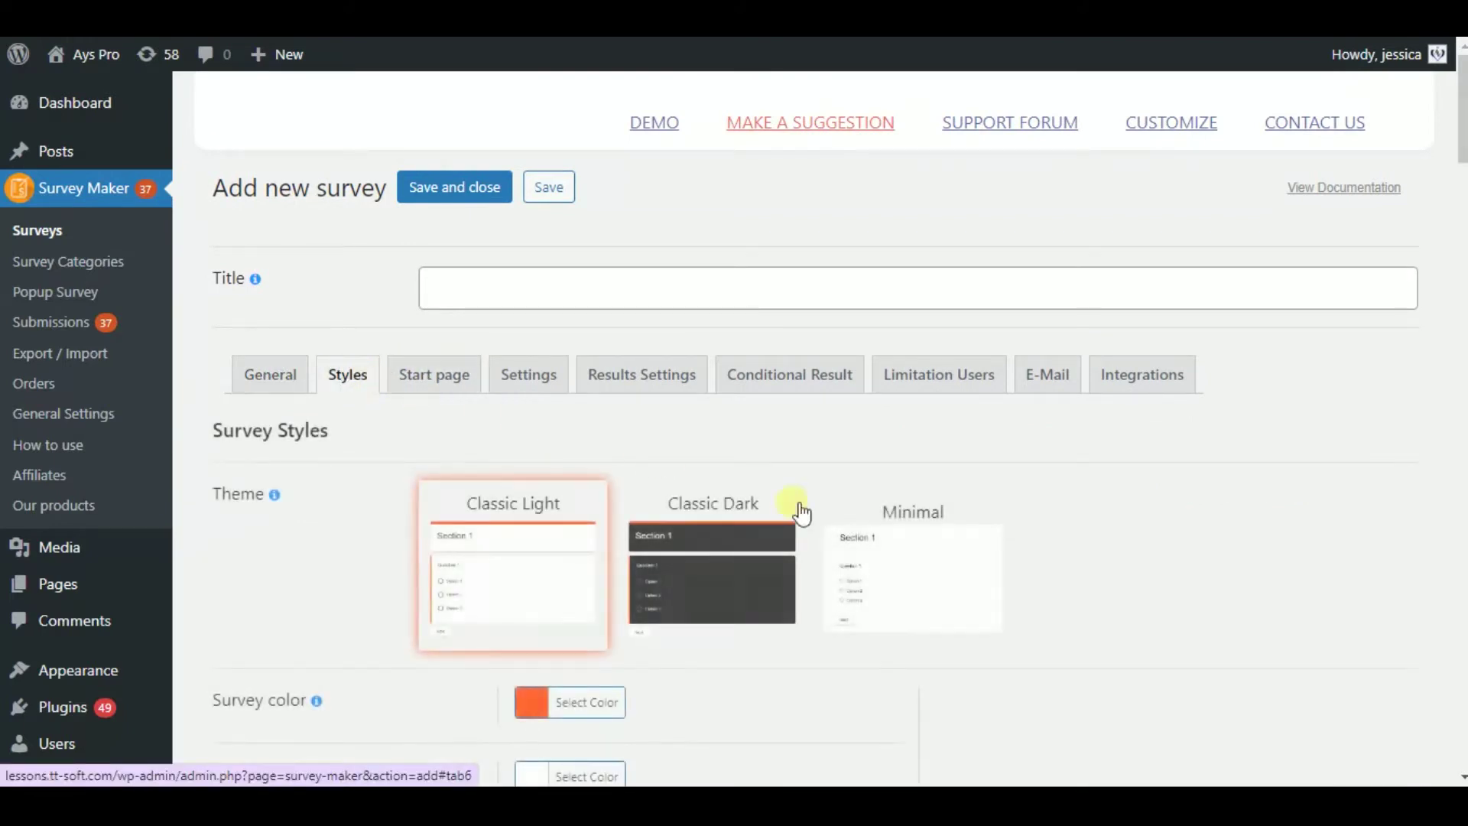
scroll(1239, 558, down, 3)
scroll(1236, 549, down, 10)
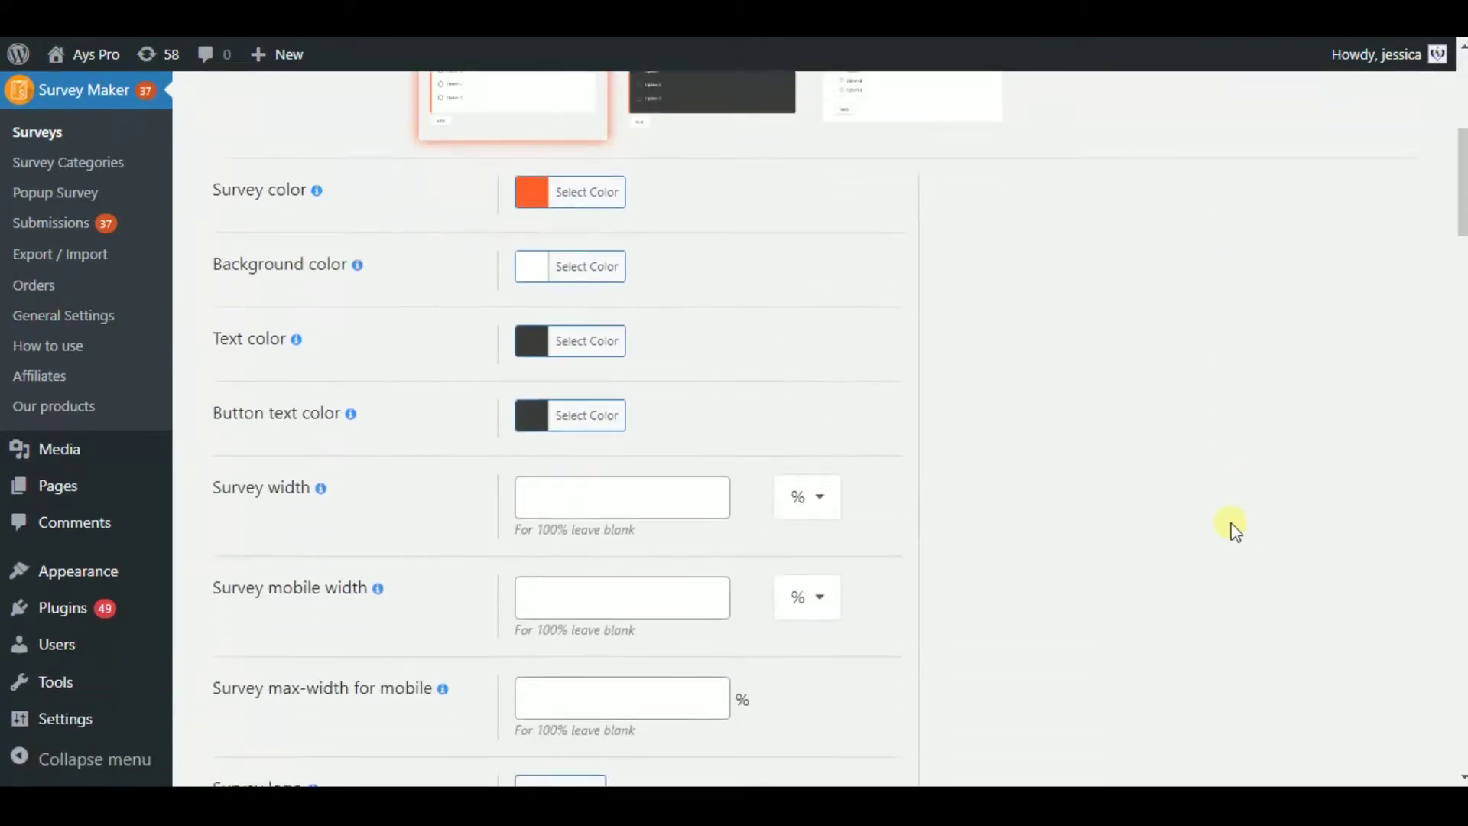
scroll(1223, 517, up, 5)
scroll(1223, 517, up, 6)
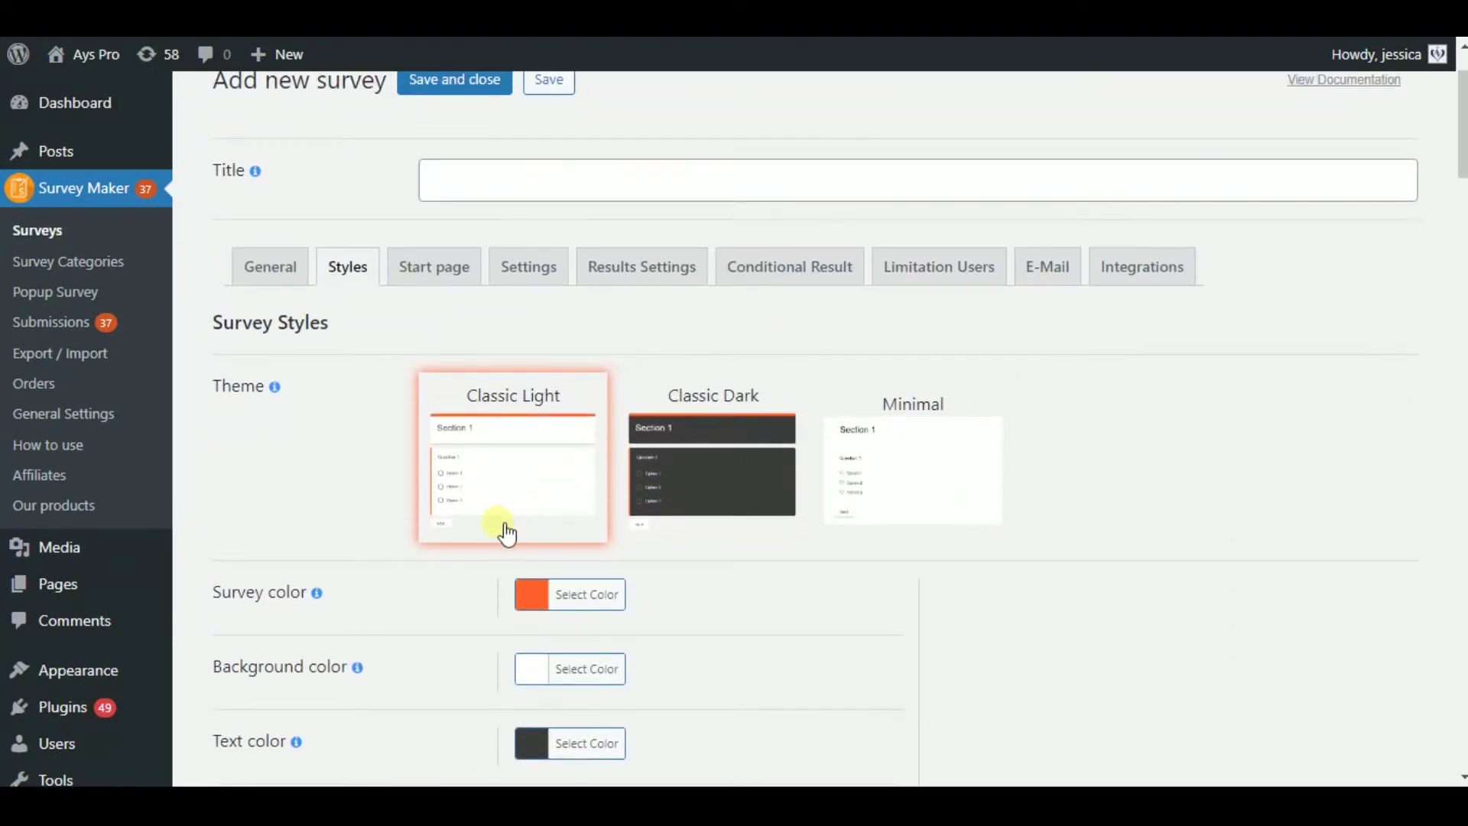
- Browse the Start page settings, leaving the start page disabled and its title empty
click(434, 274)
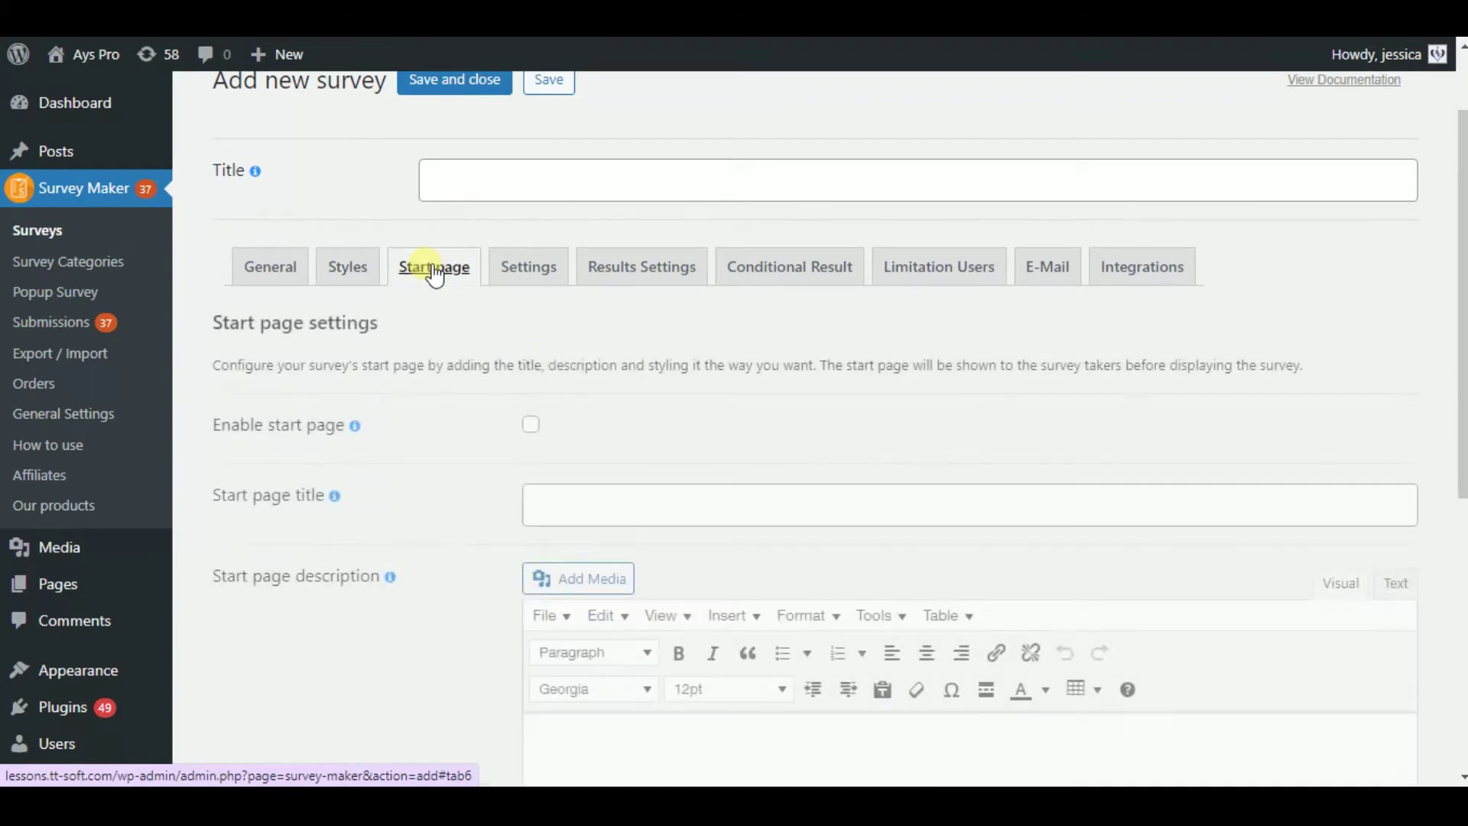
scroll(602, 383, down, 3)
scroll(603, 382, up, 2)
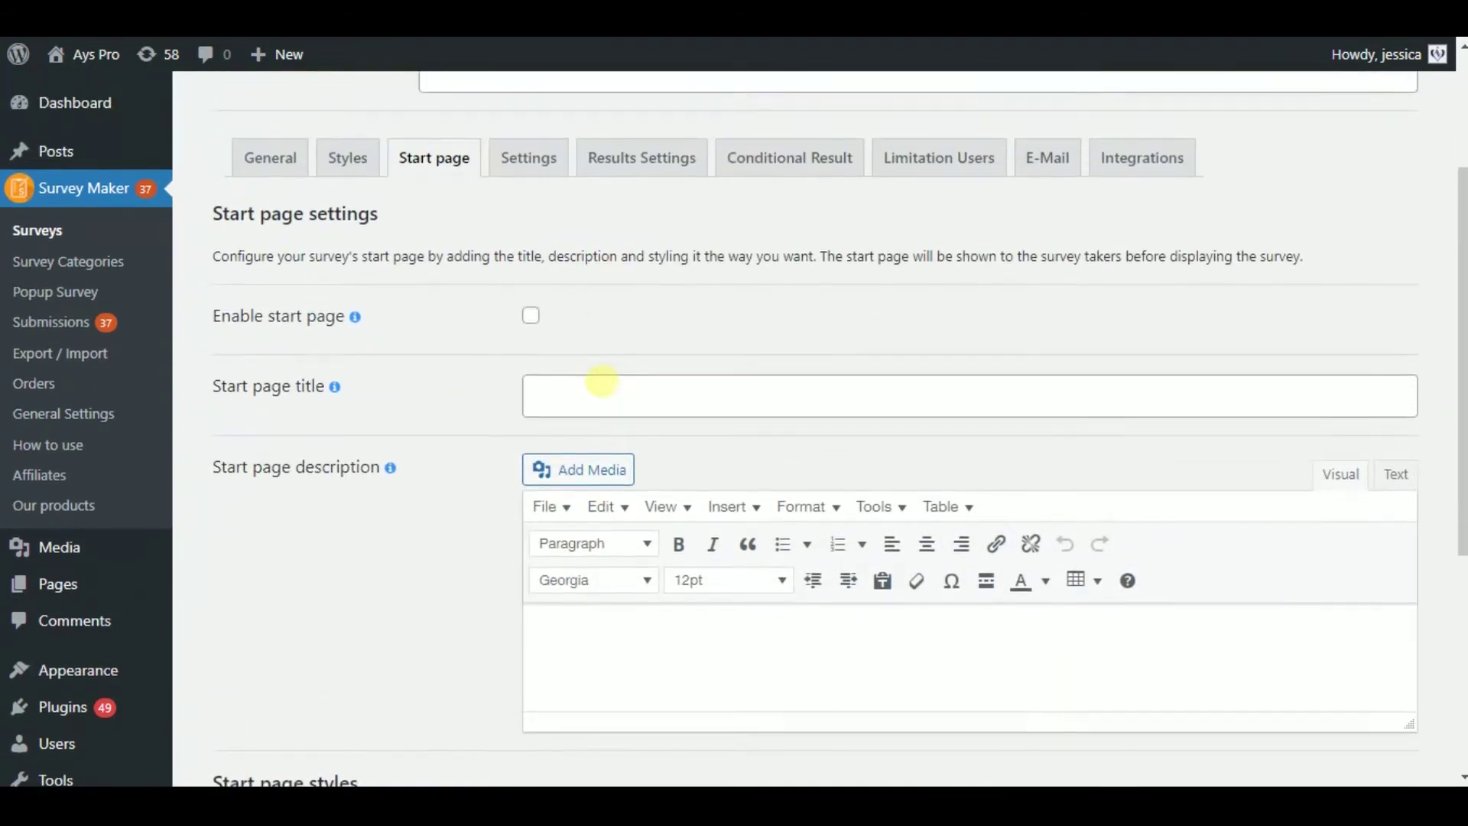
scroll(603, 382, down, 3)
scroll(611, 393, down, 2)
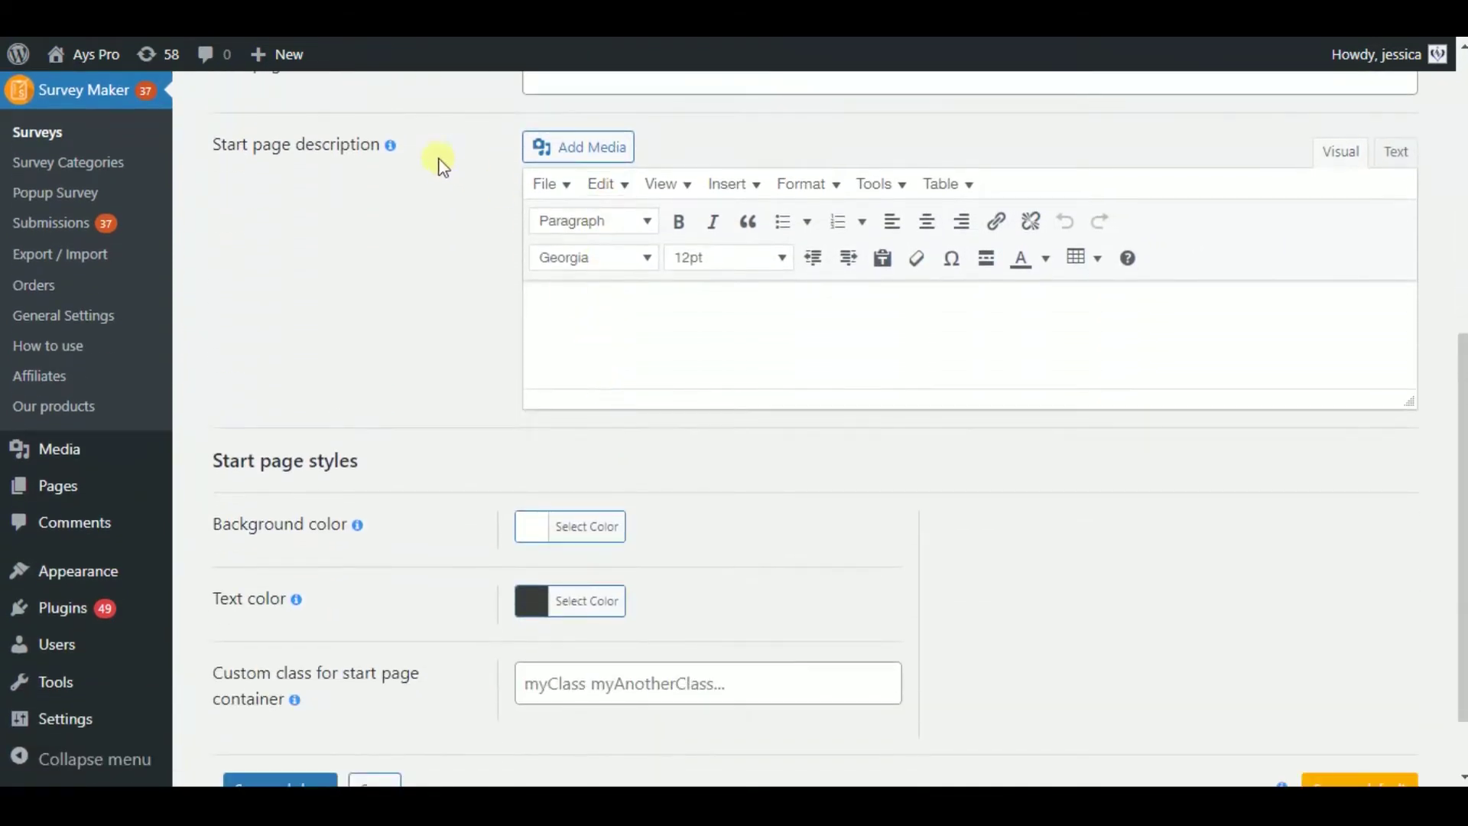
scroll(671, 348, down, 1)
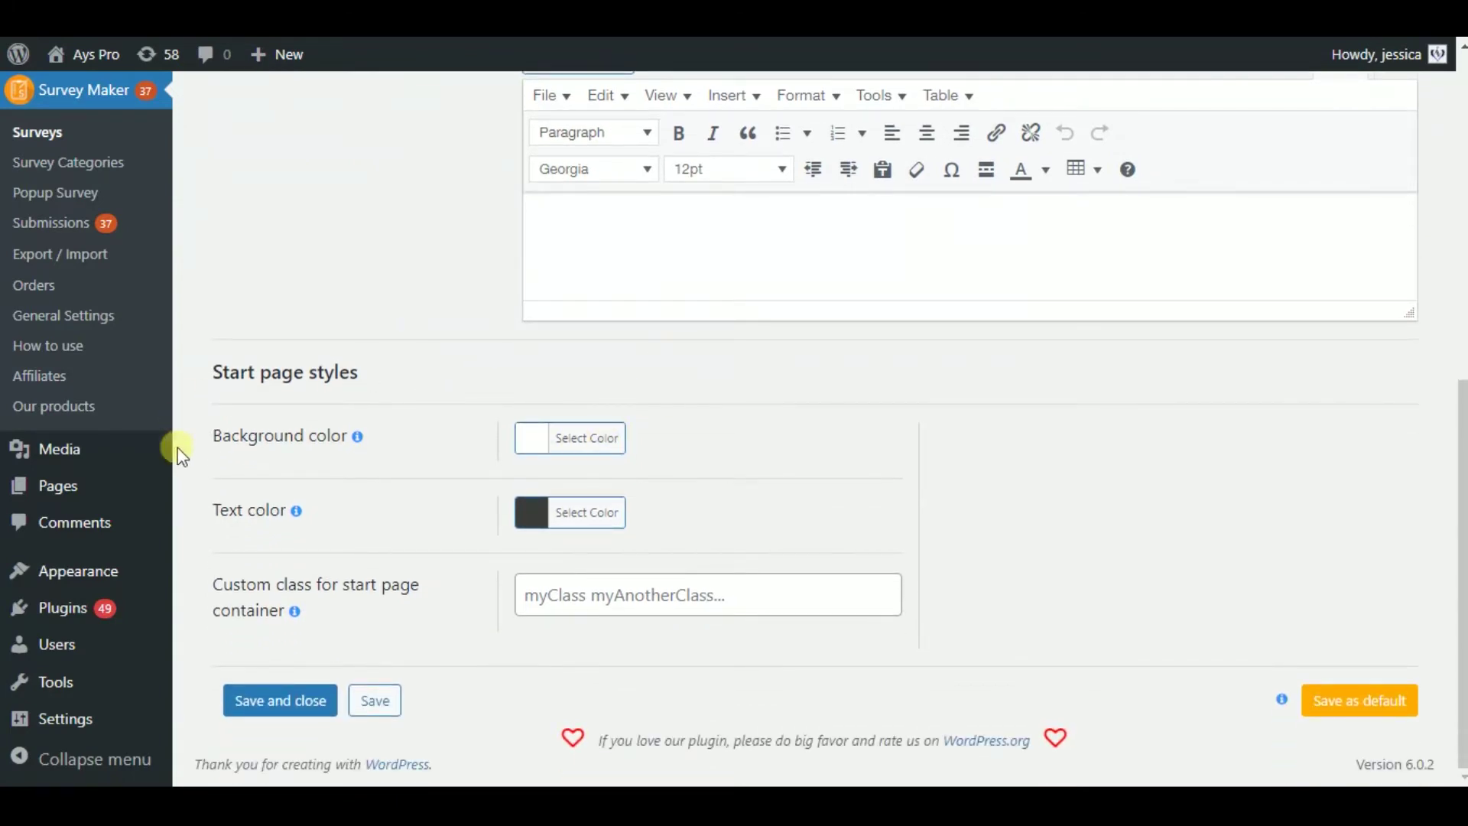
scroll(557, 475, up, 5)
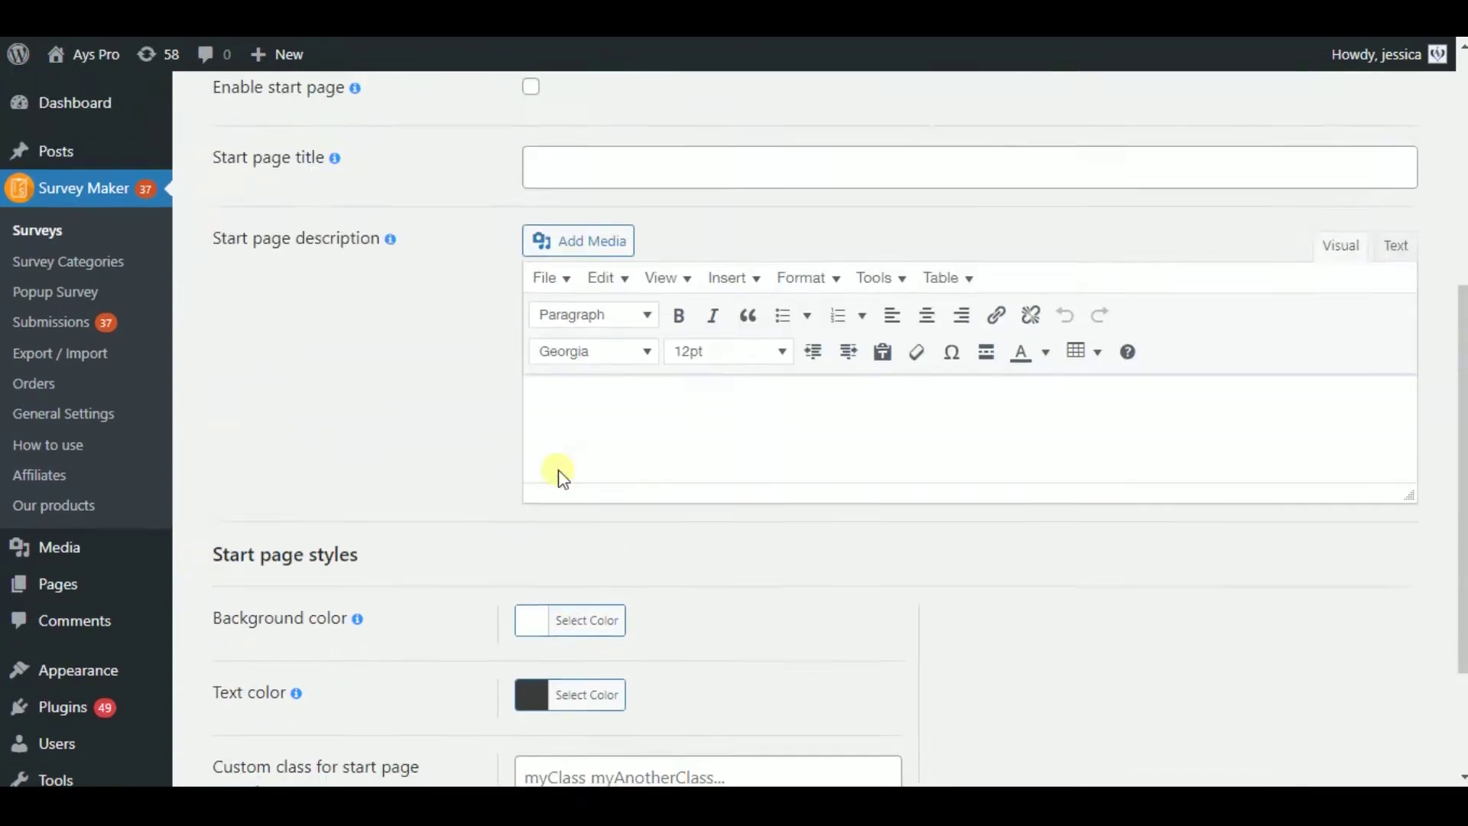
scroll(545, 478, up, 1)
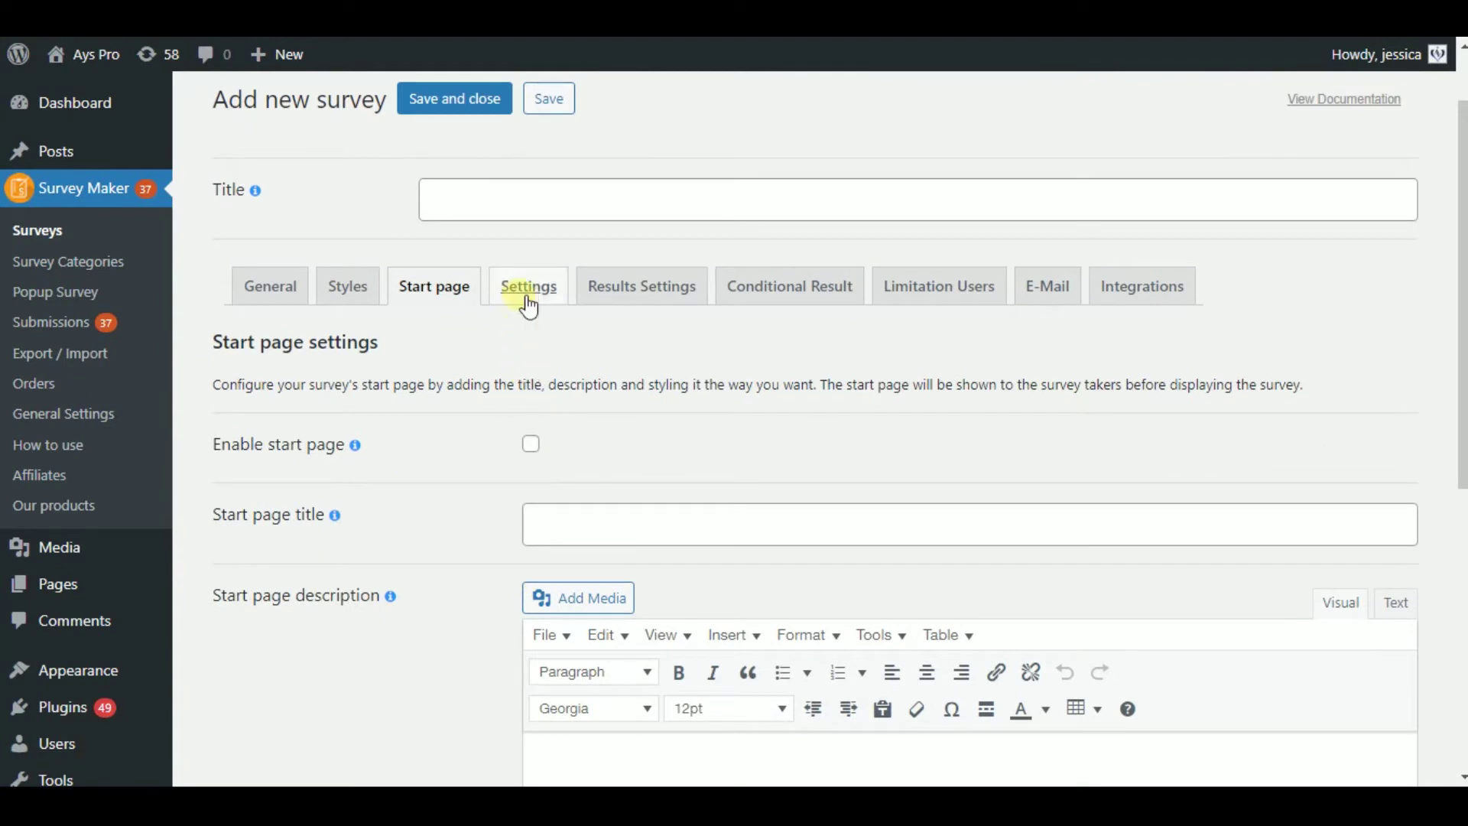
click(528, 292)
scroll(584, 367, down, 3)
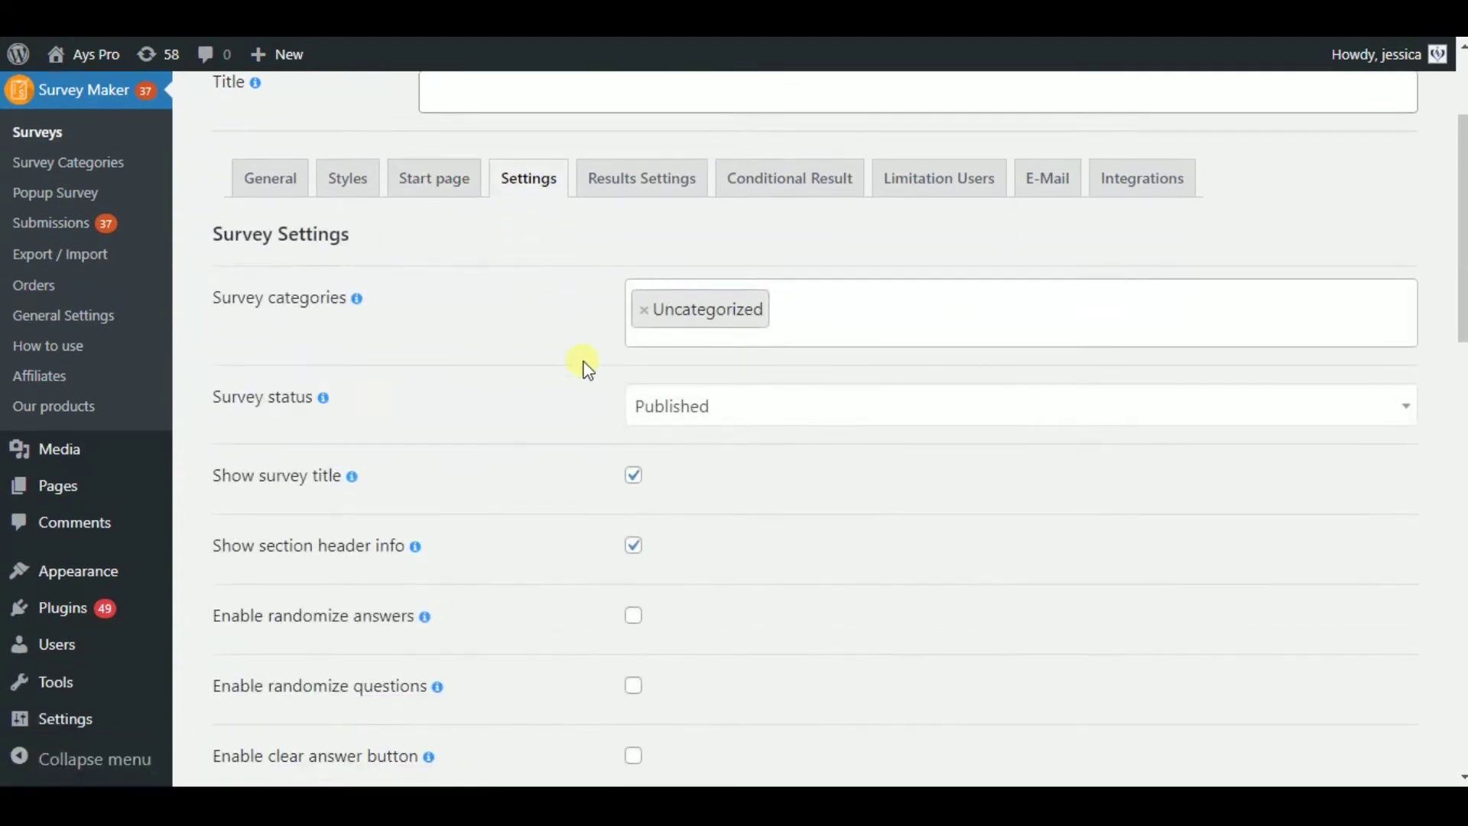
scroll(586, 370, down, 11)
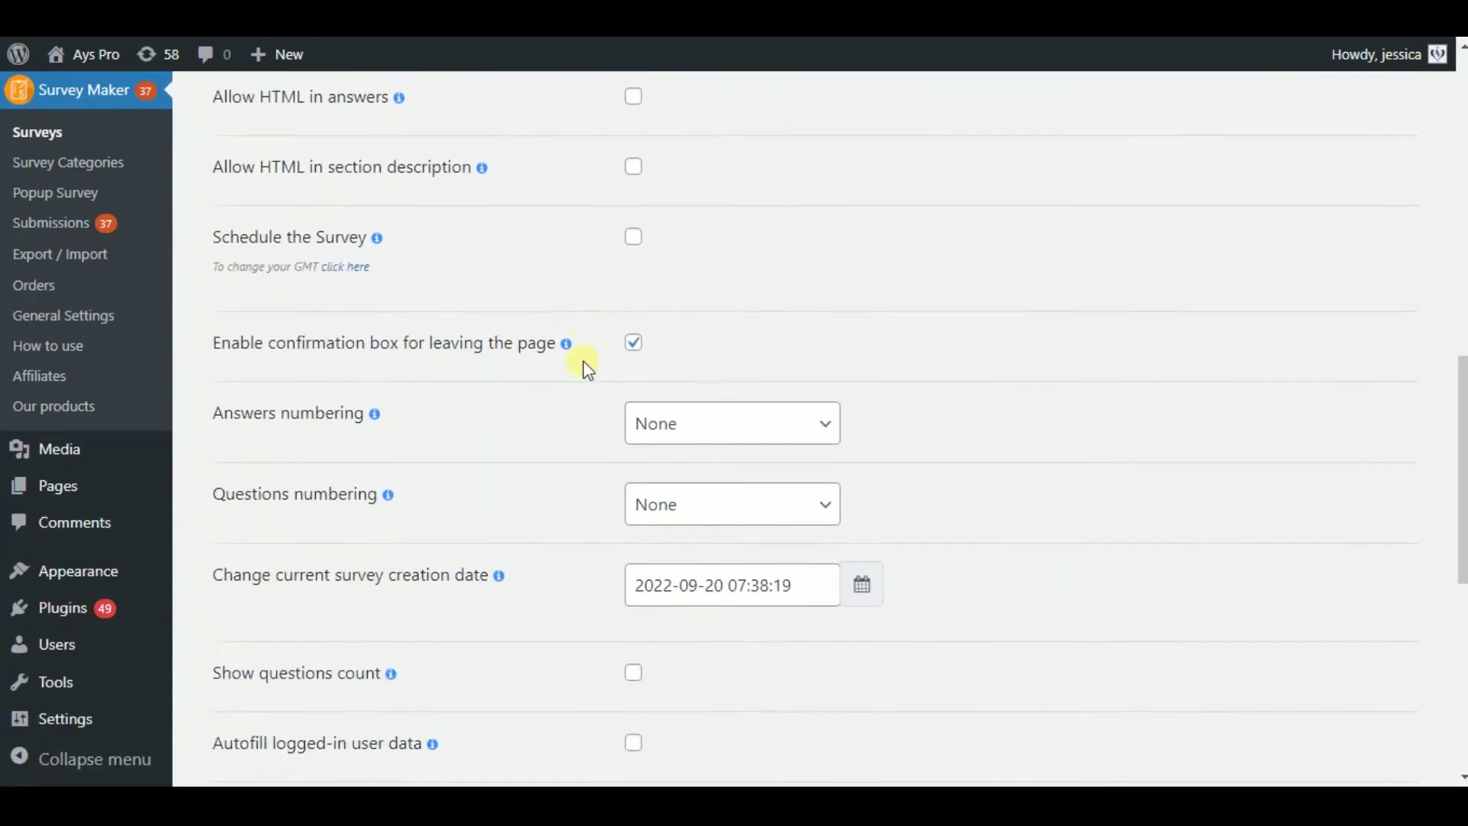
scroll(587, 369, up, 7)
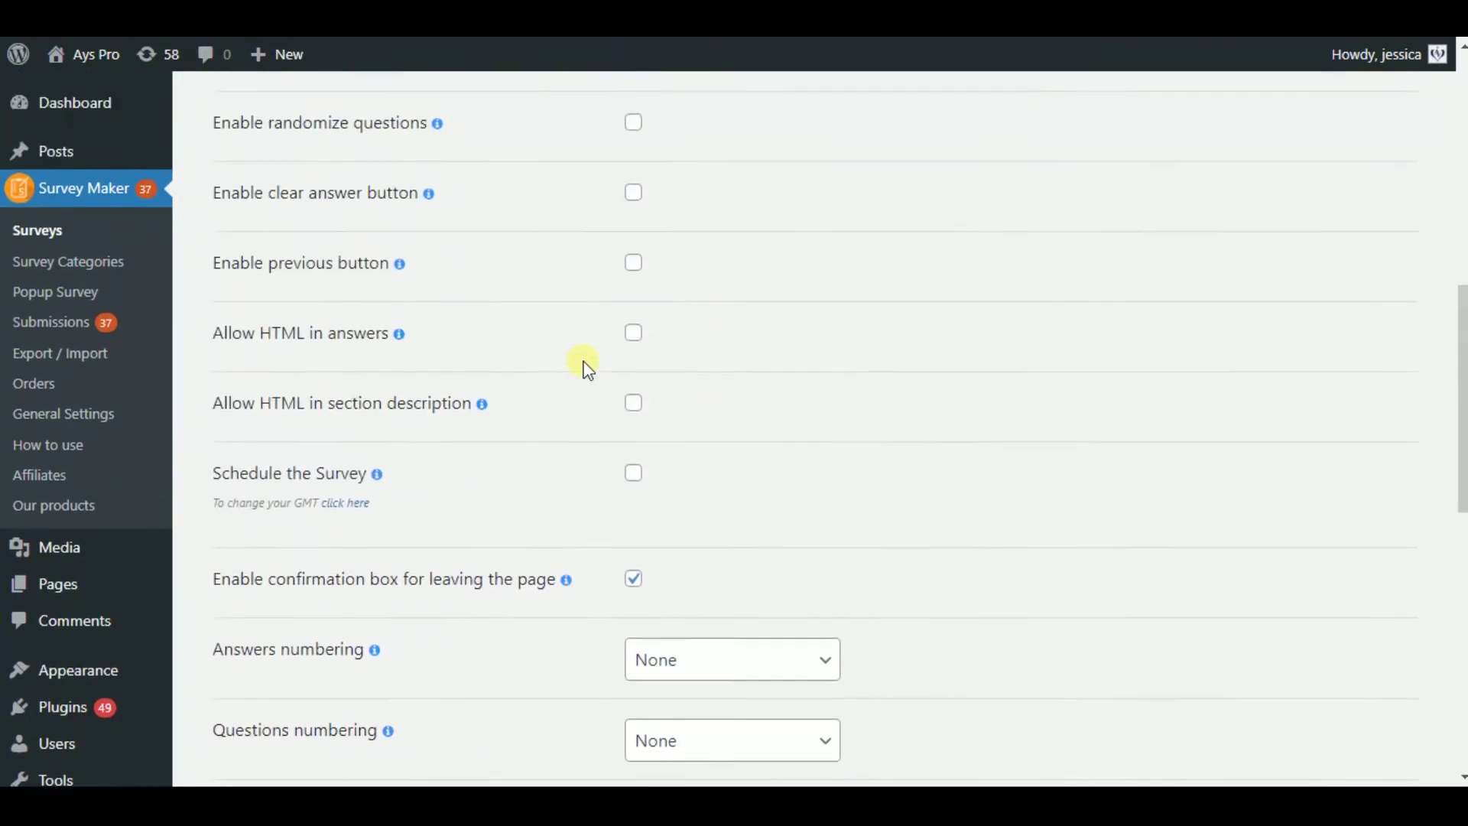
scroll(584, 367, up, 3)
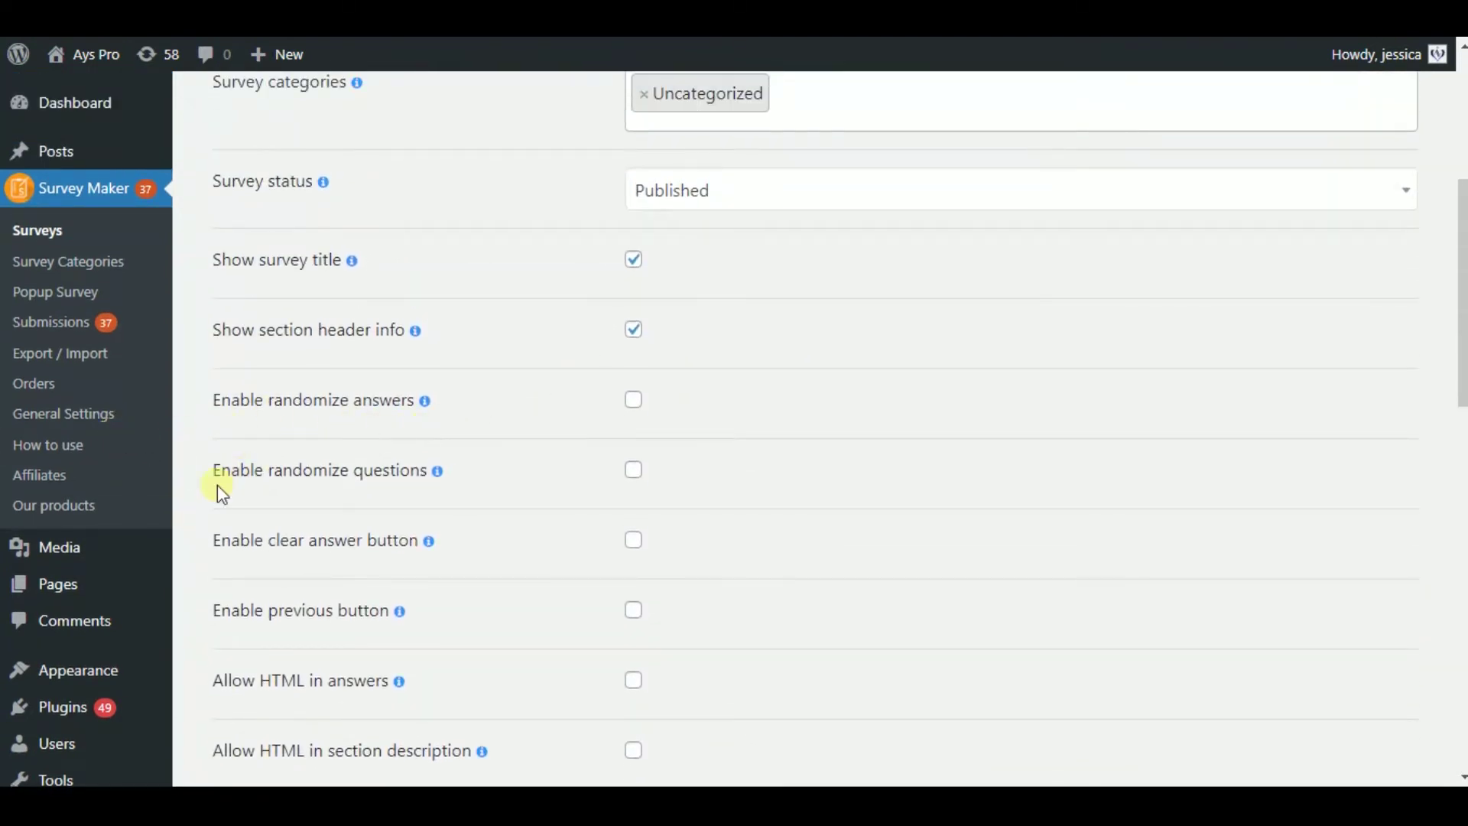
scroll(217, 485, down, 1)
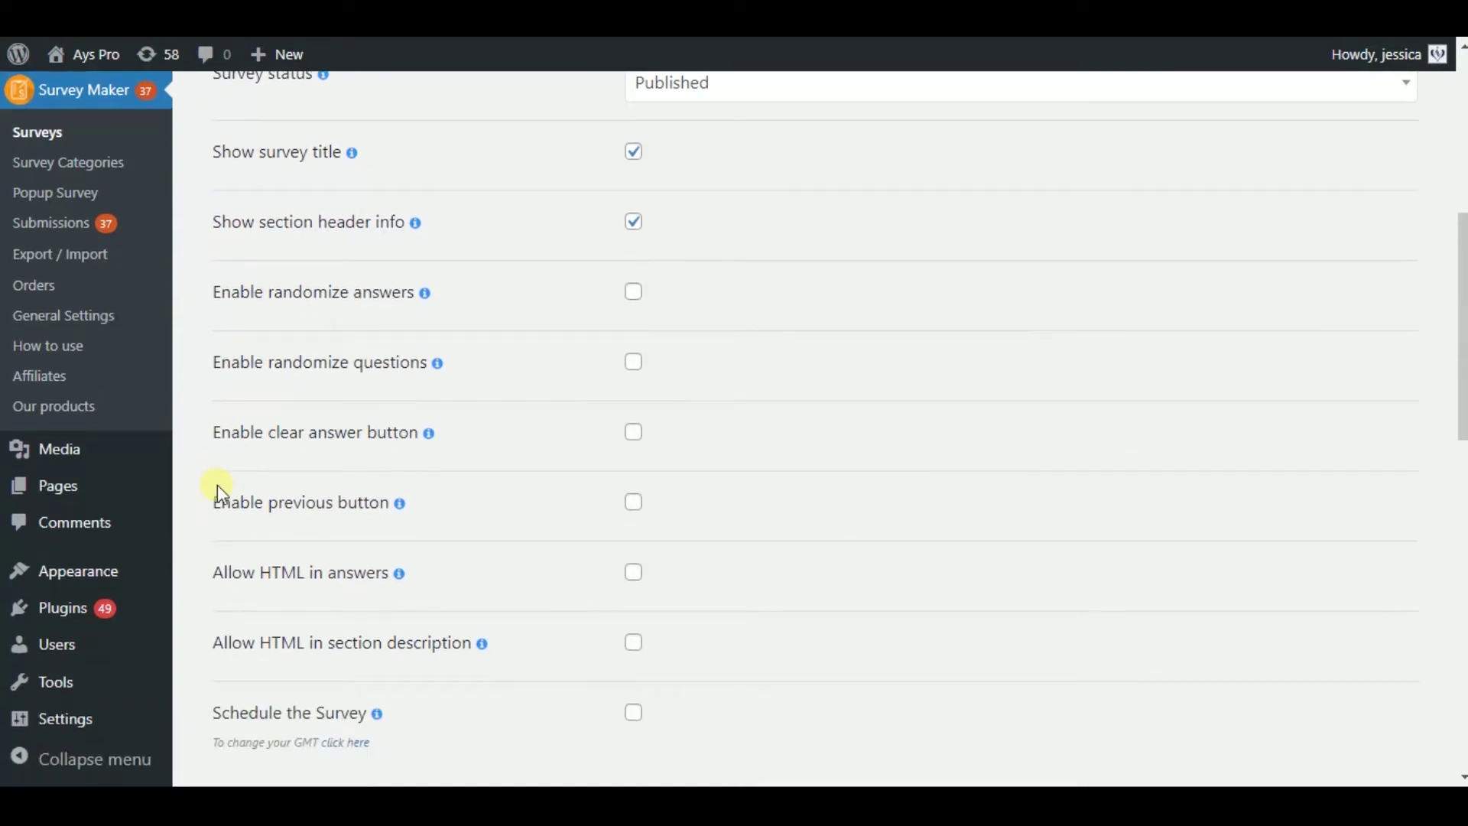
scroll(367, 501, down, 2)
scroll(374, 506, down, 2)
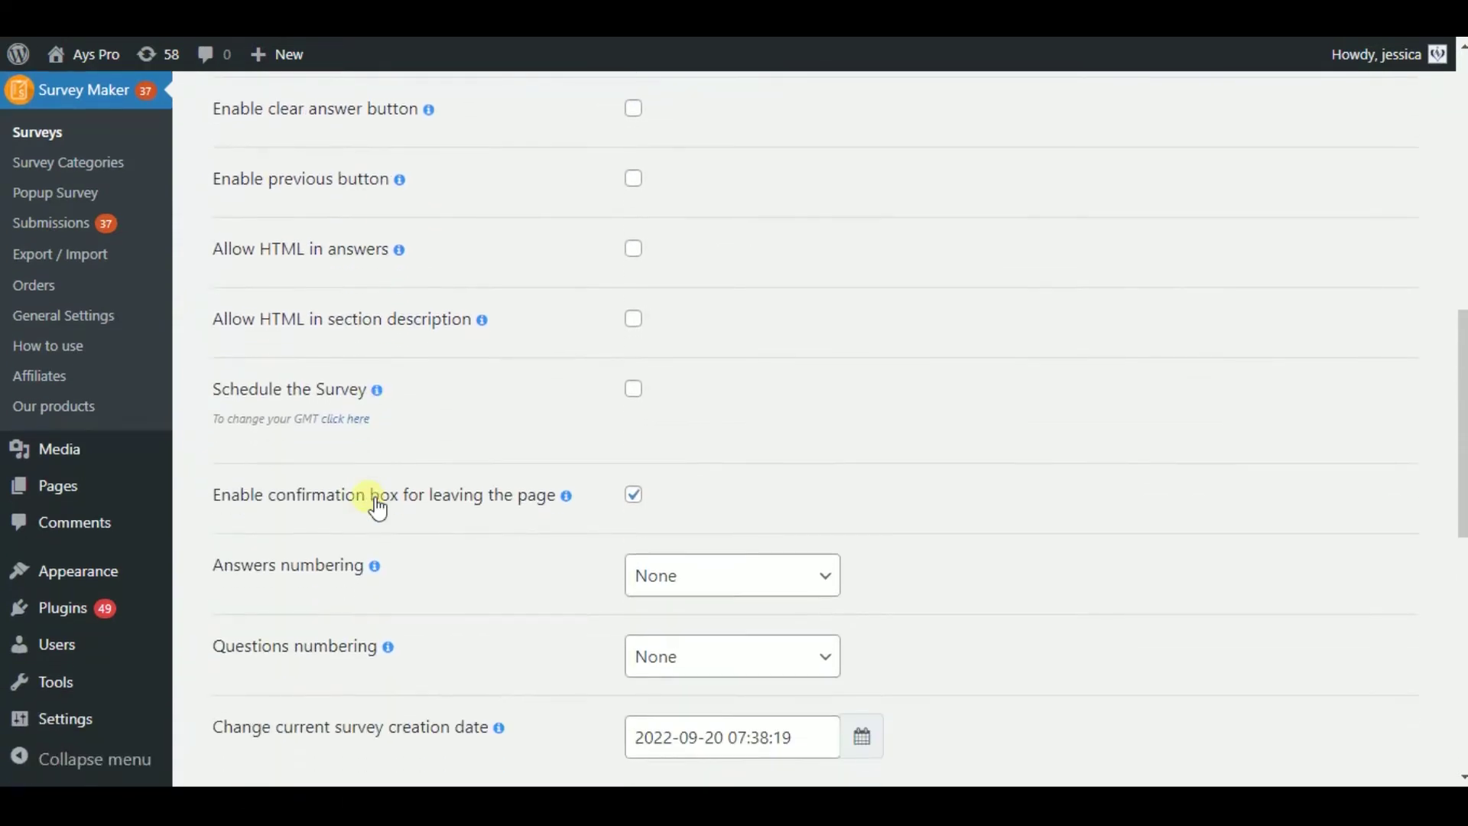
scroll(371, 499, up, 3)
scroll(370, 500, up, 5)
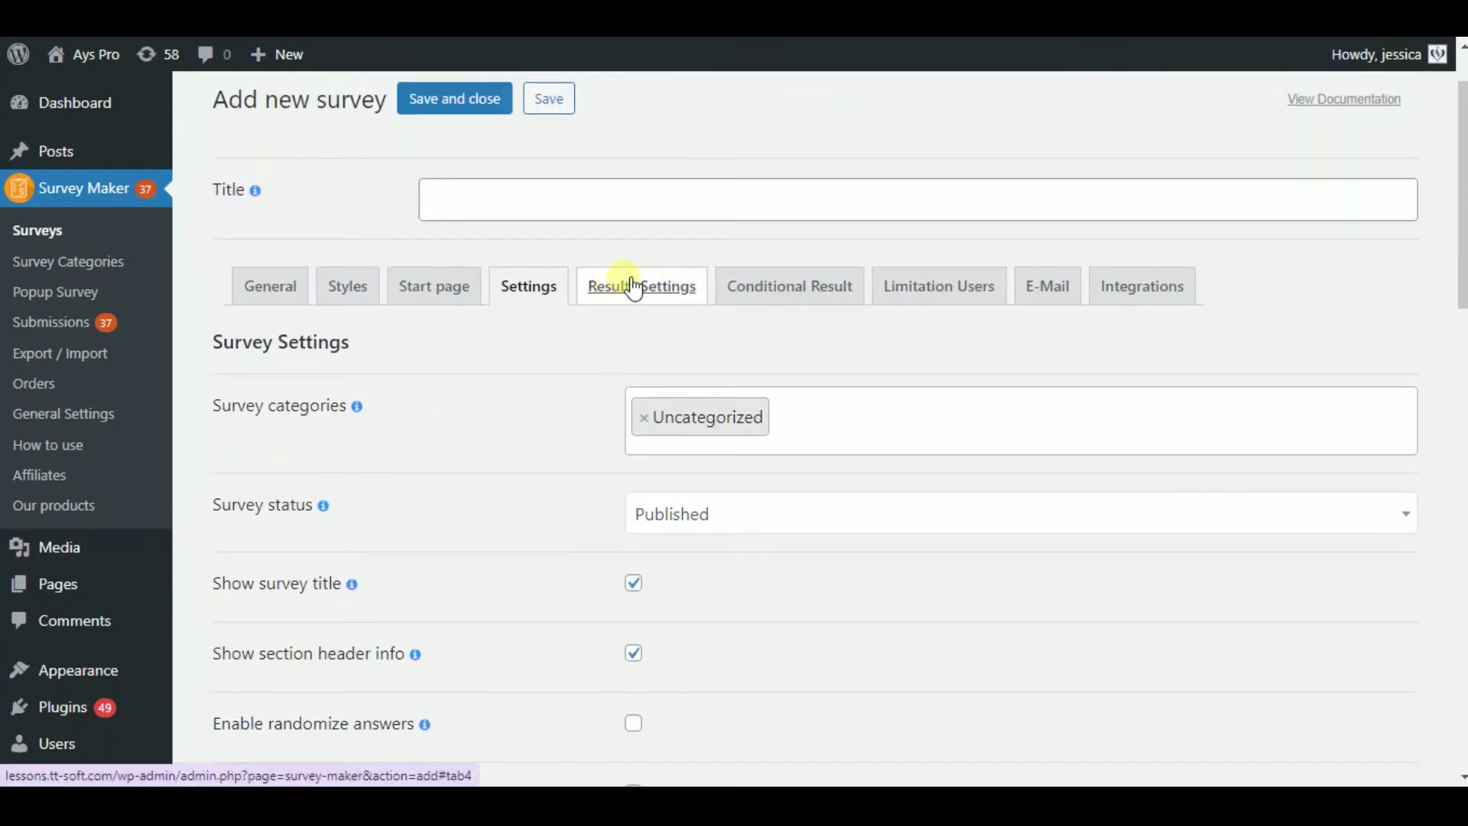
click(634, 289)
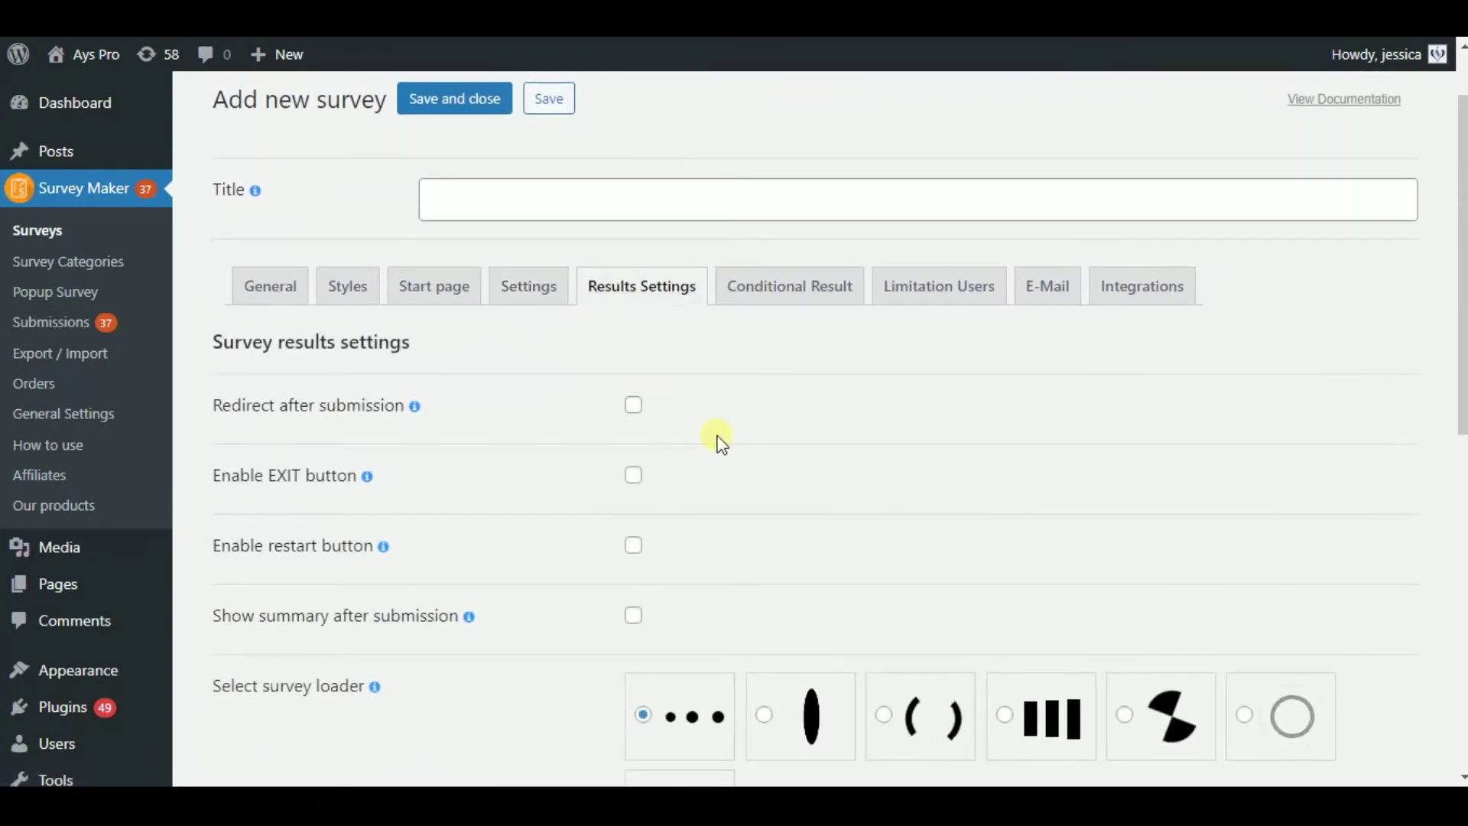
- Scroll through the survey's Results Settings
scroll(722, 444, down, 4)
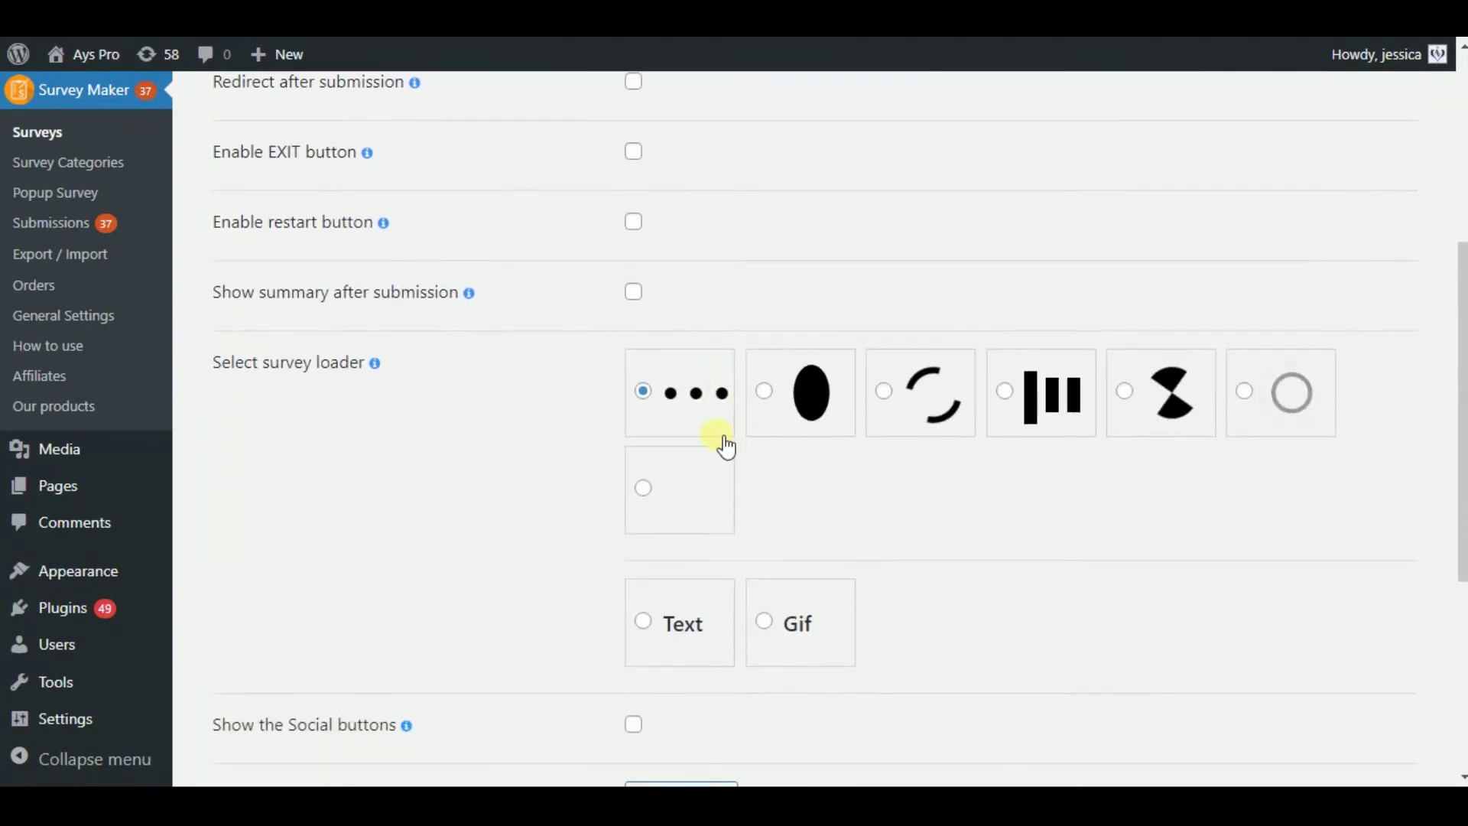
scroll(726, 447, down, 5)
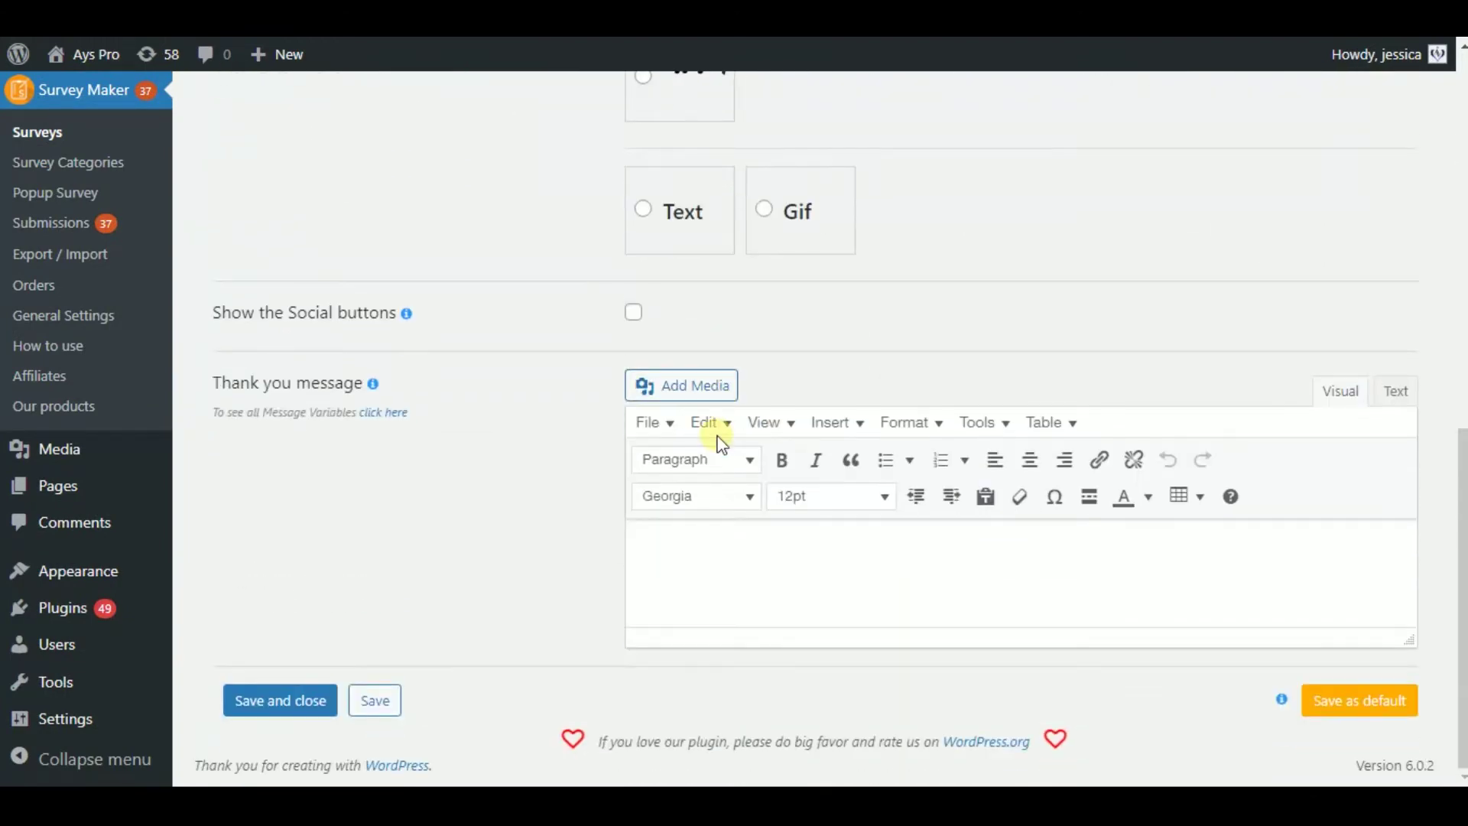
scroll(722, 443, up, 3)
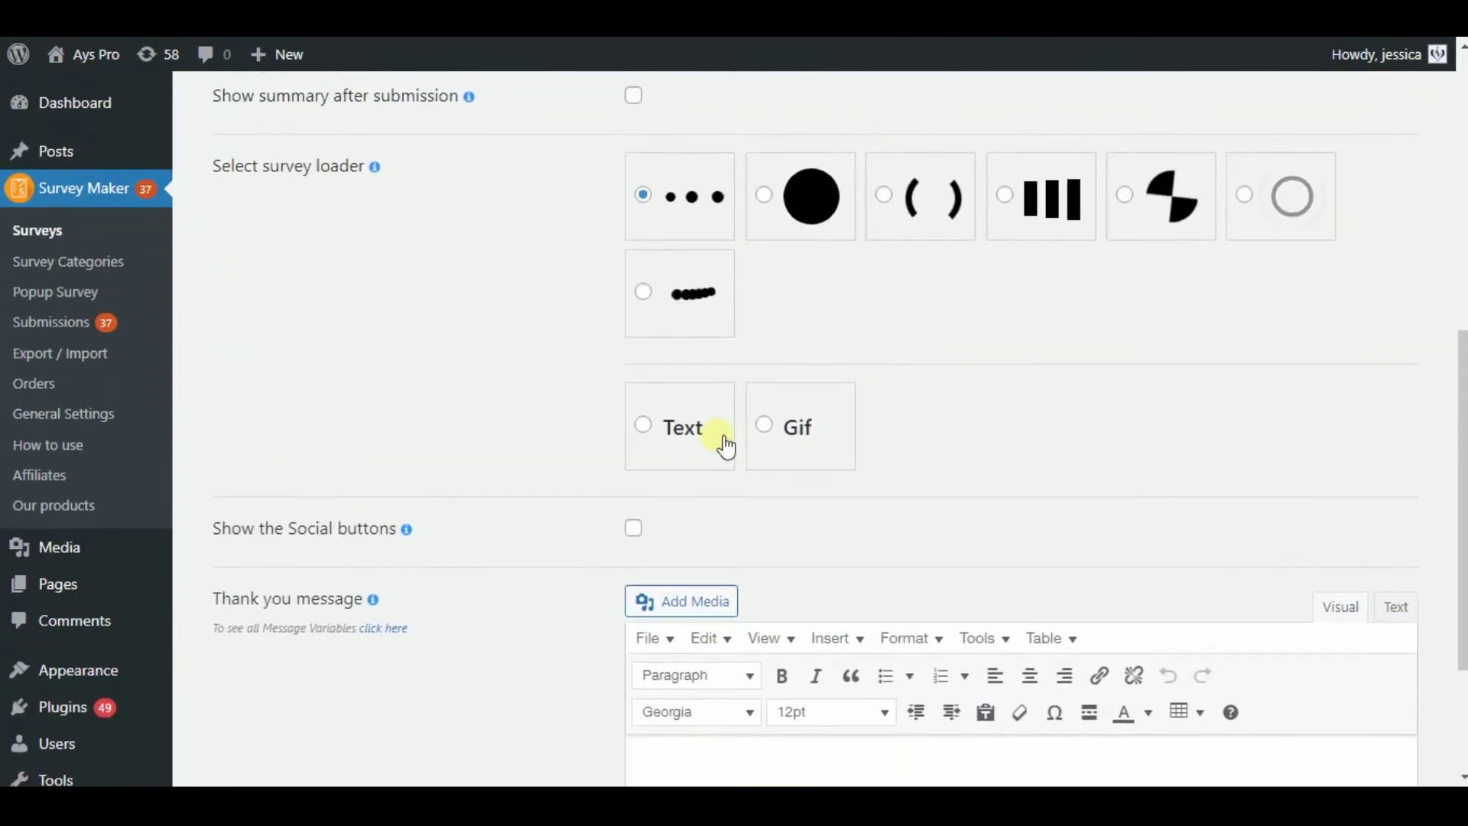
scroll(721, 444, up, 5)
scroll(718, 439, up, 2)
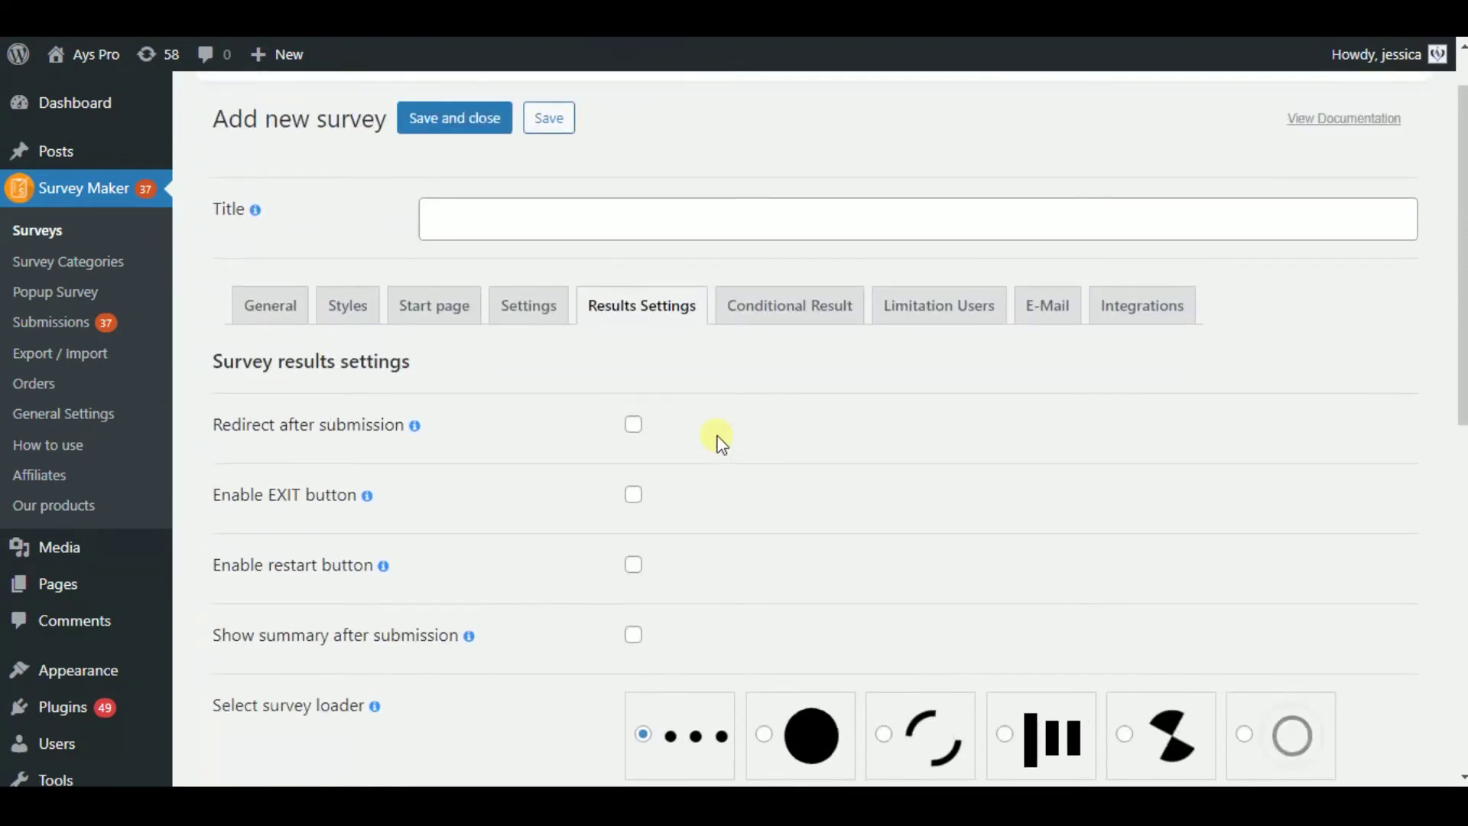
- Check the Conditional Result, Limitation Users, E-Mail and Integrations settings in turn
click(759, 316)
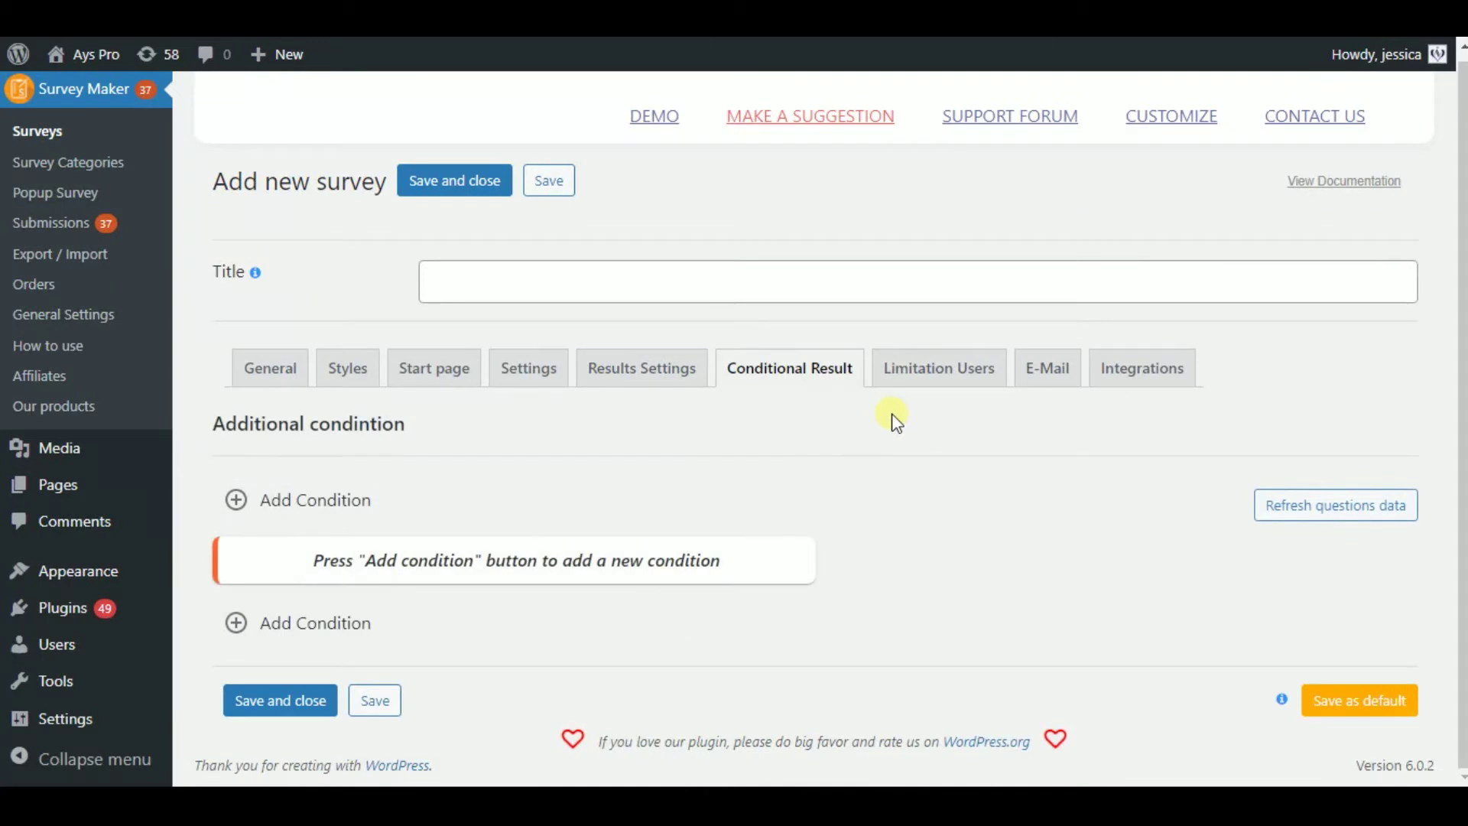
click(947, 367)
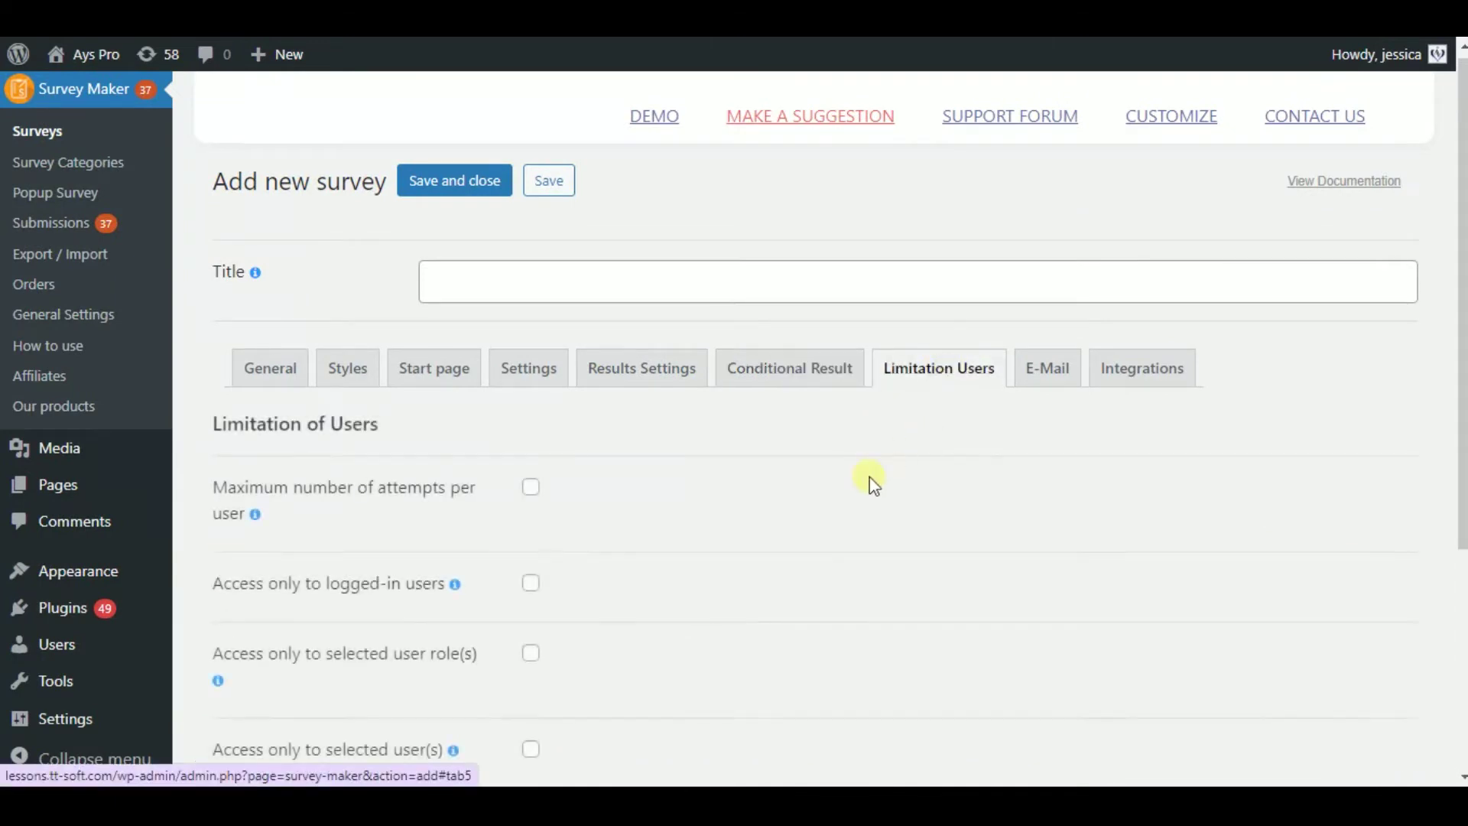
scroll(833, 495, down, 5)
scroll(833, 497, up, 3)
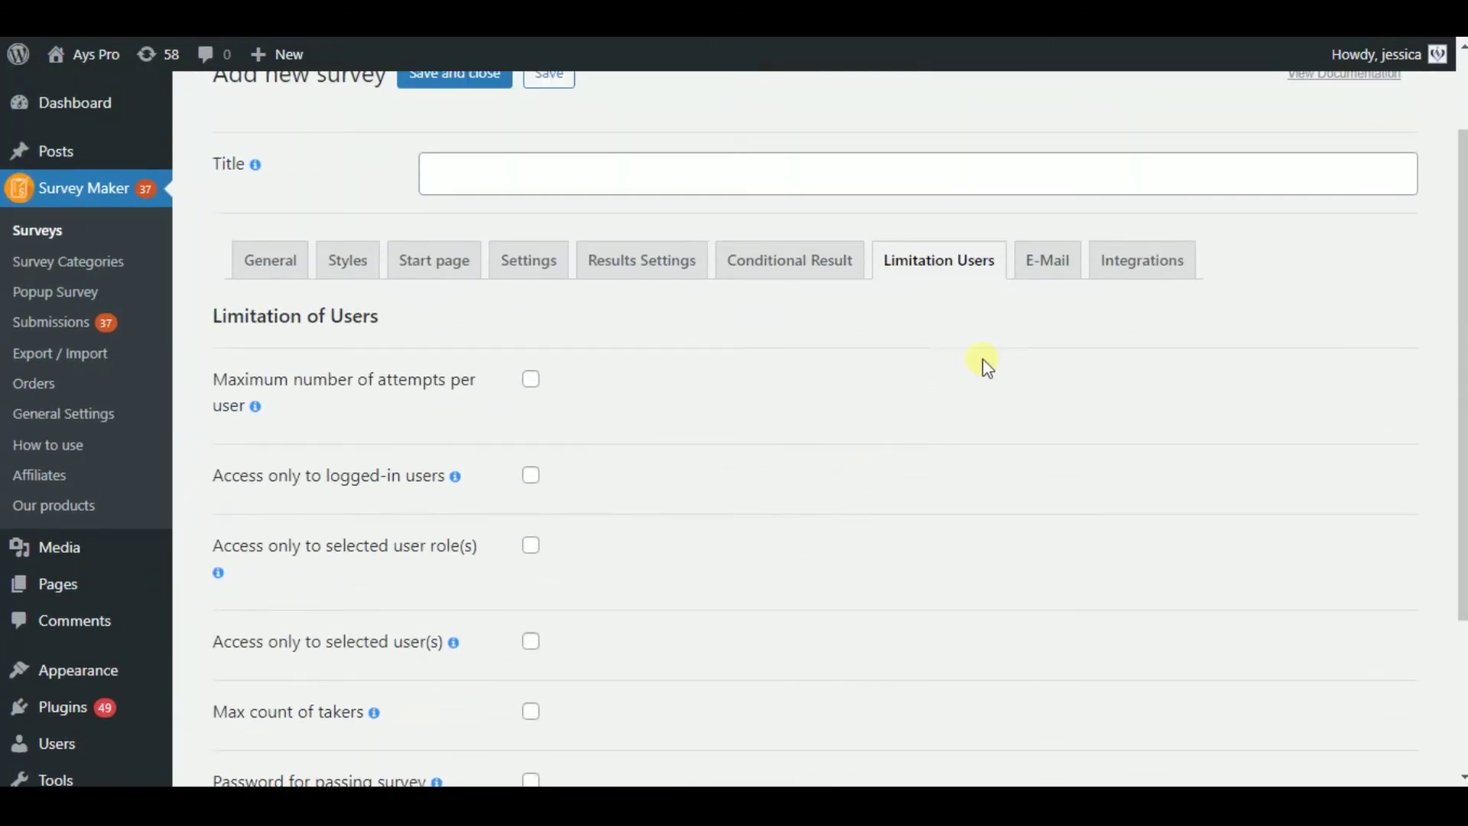
click(1062, 284)
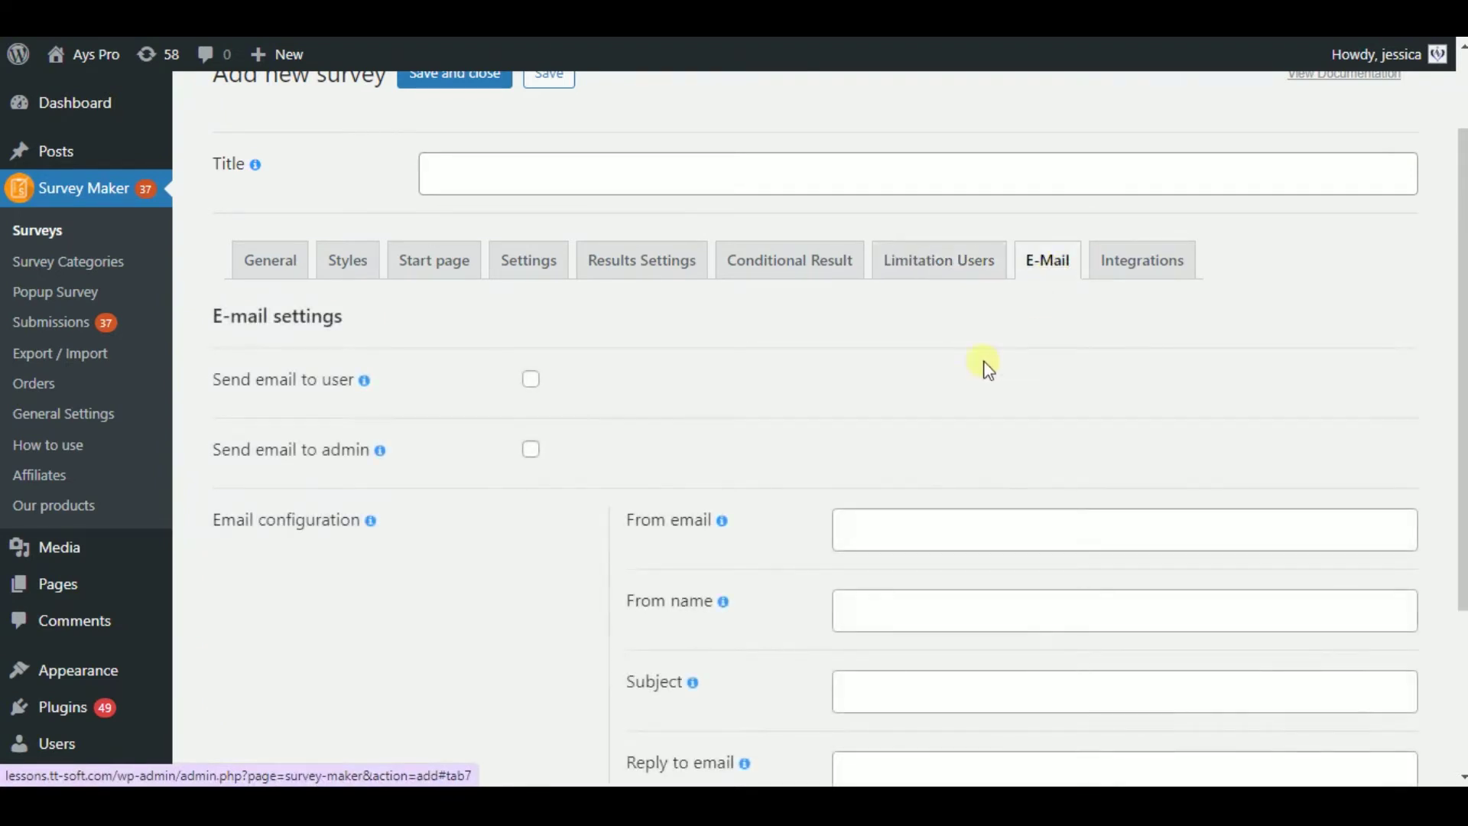
click(1134, 261)
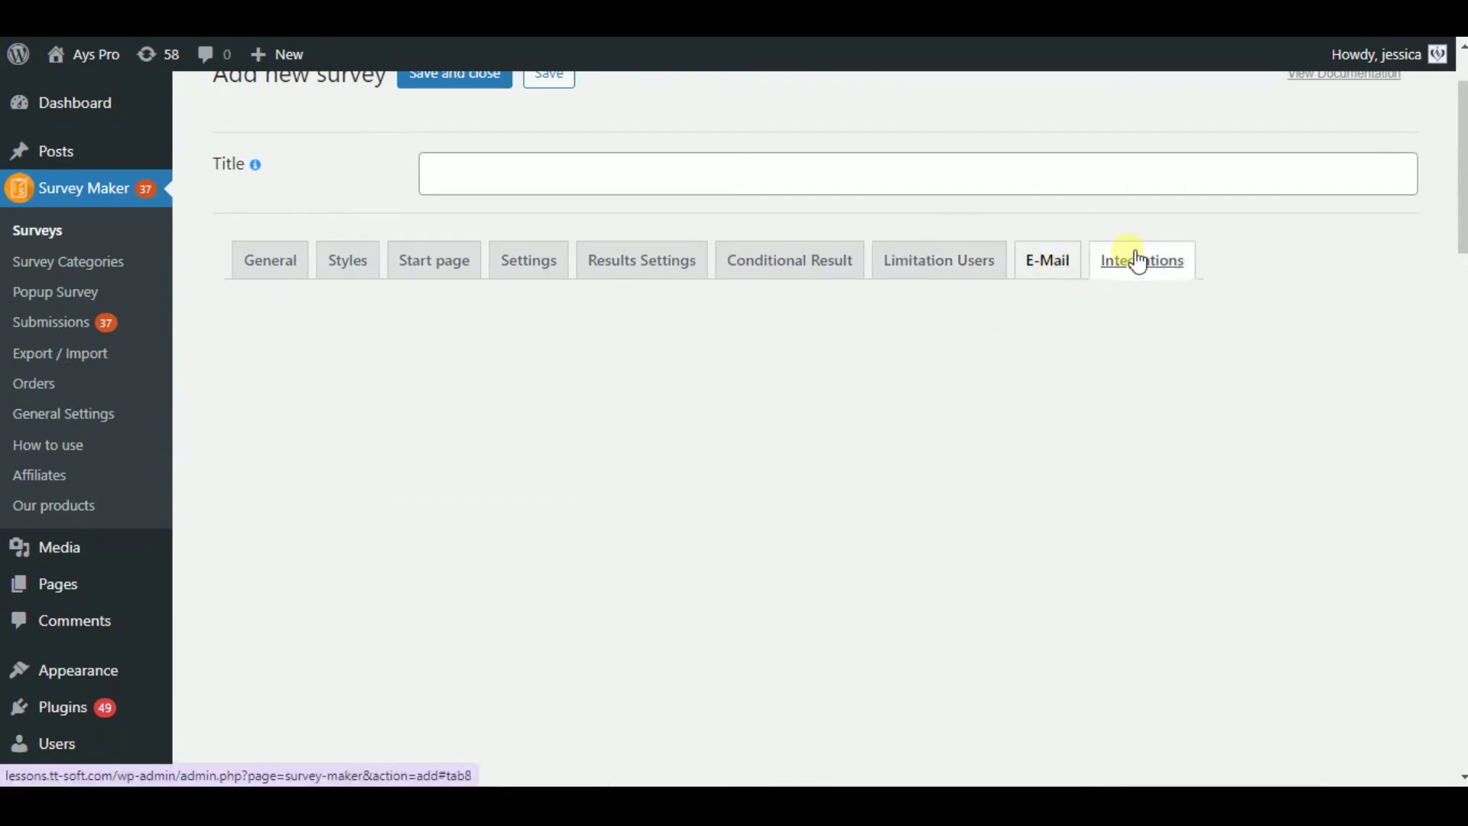
scroll(708, 452, down, 4)
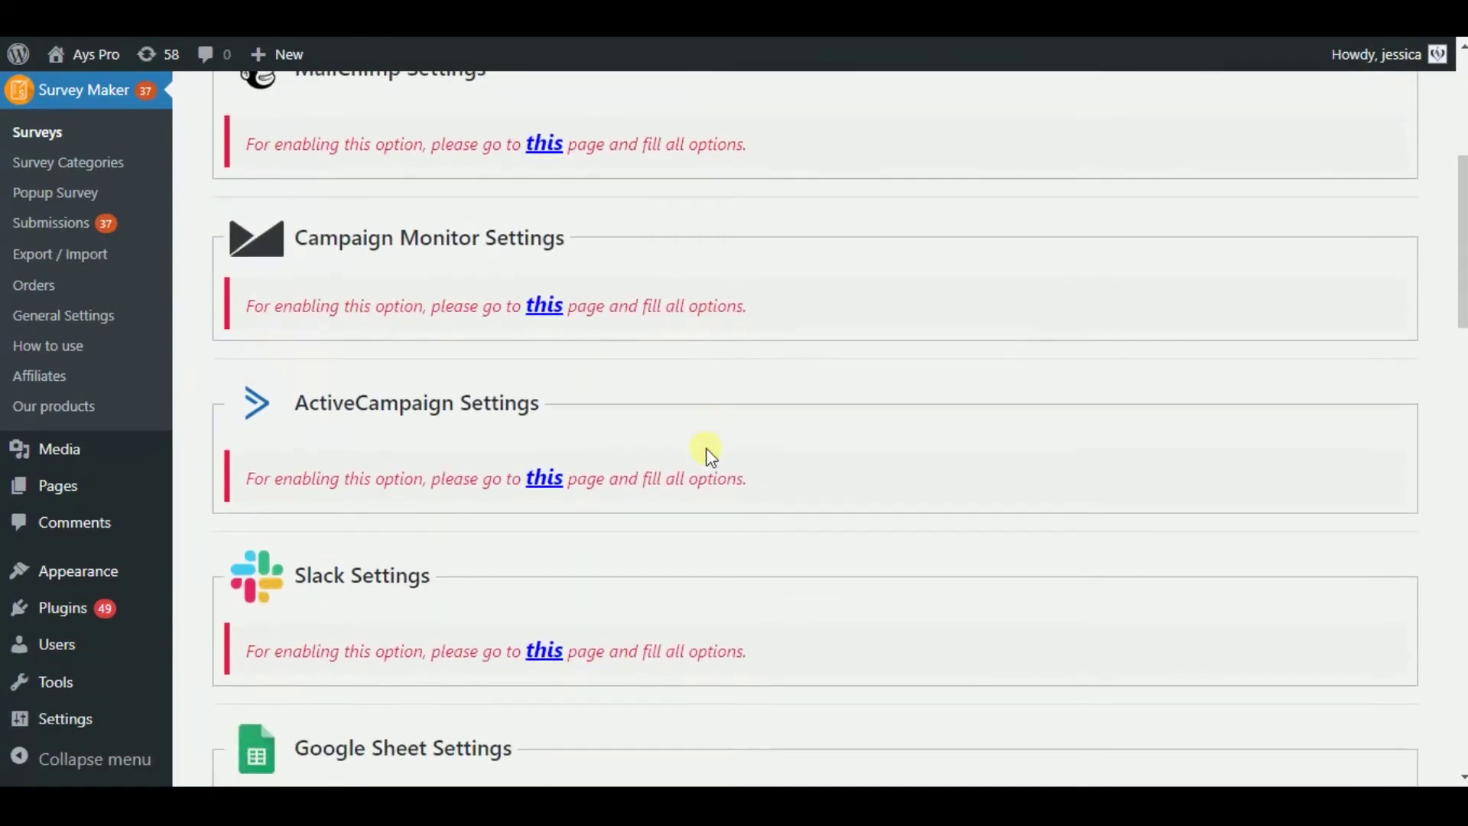
scroll(708, 451, up, 4)
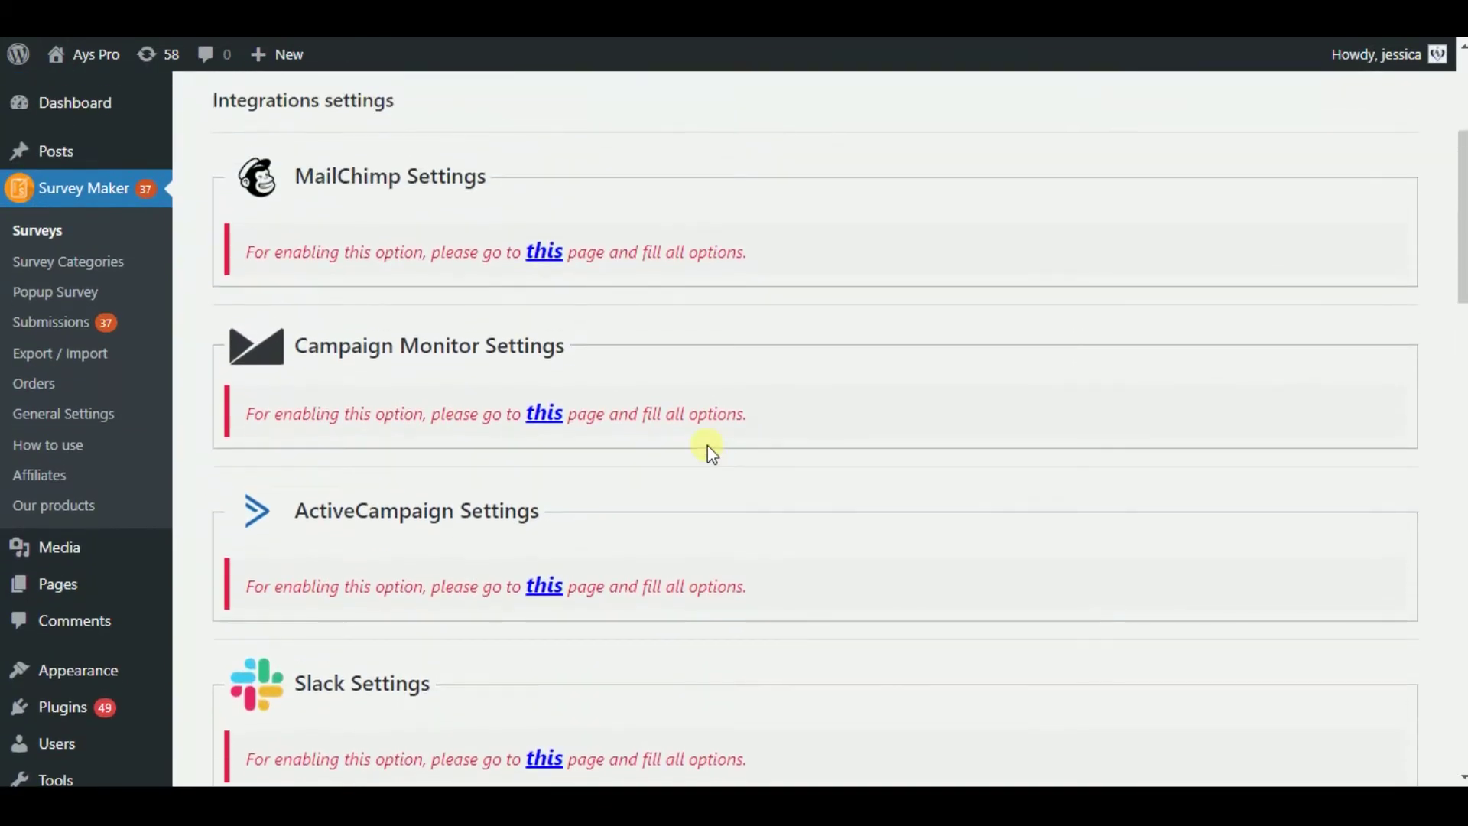
scroll(708, 447, down, 3)
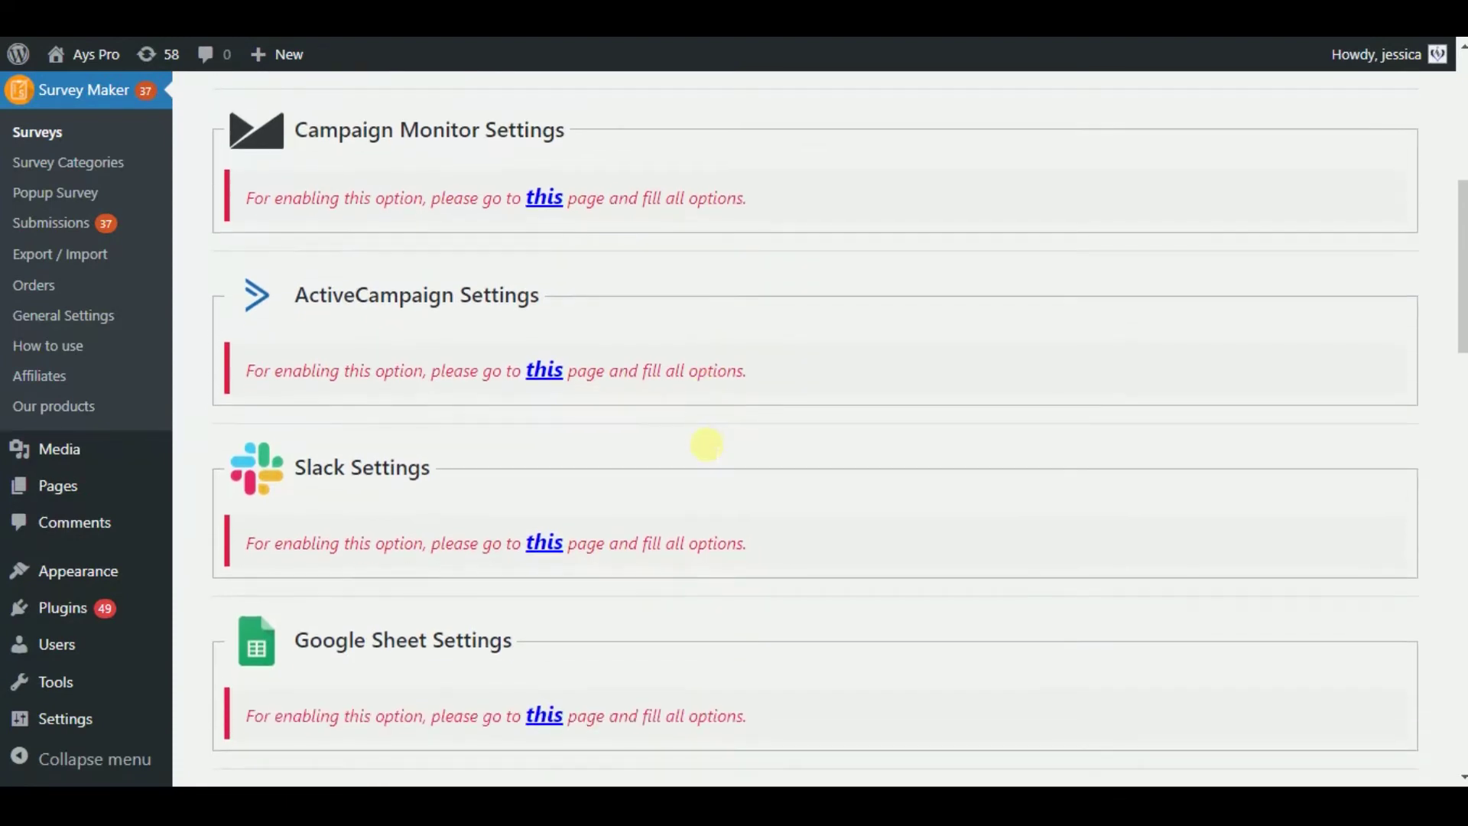
scroll(708, 445, down, 1)
scroll(708, 445, down, 1)
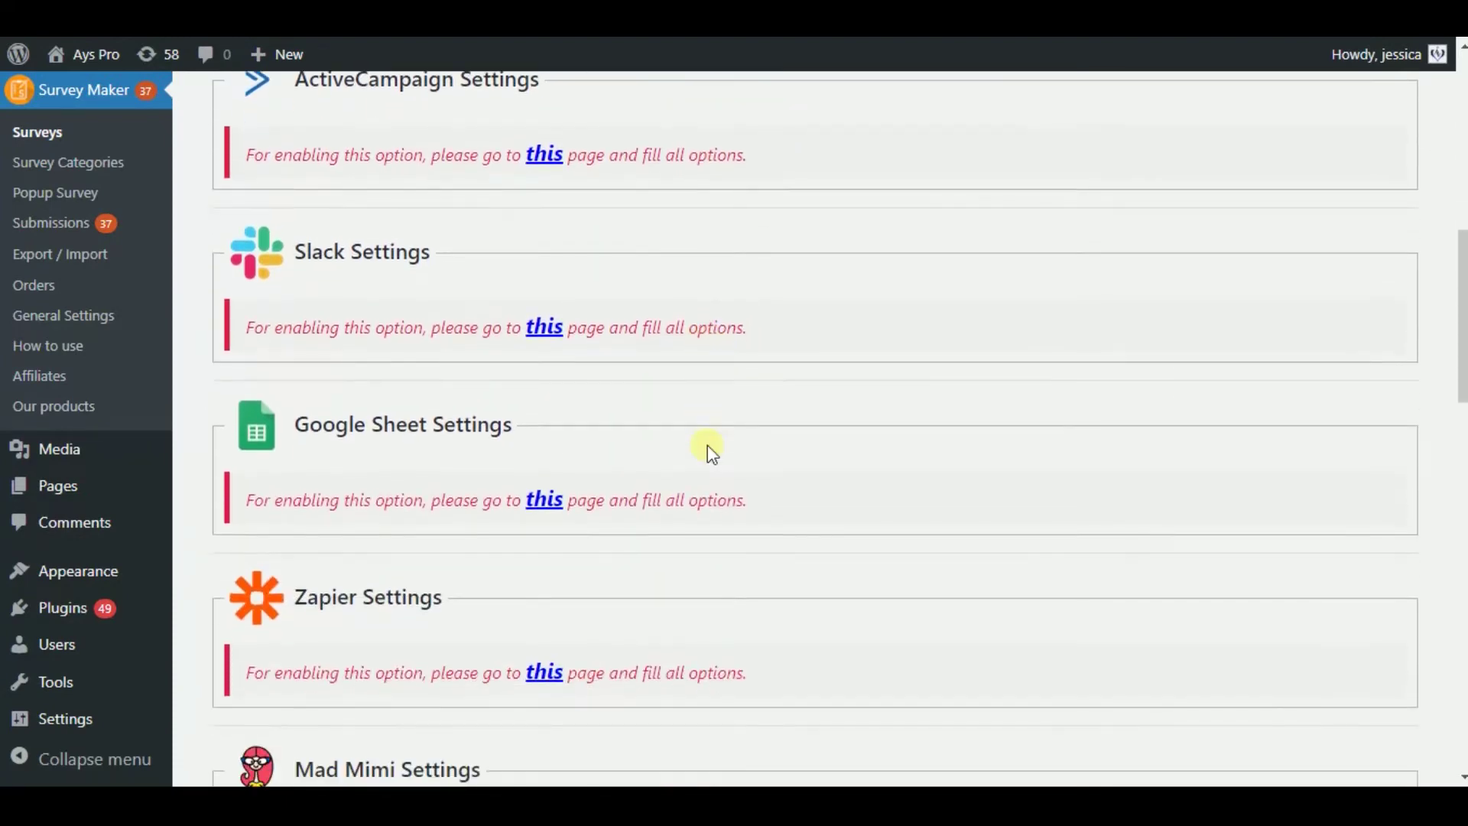
scroll(708, 445, down, 1)
scroll(708, 445, down, 1)
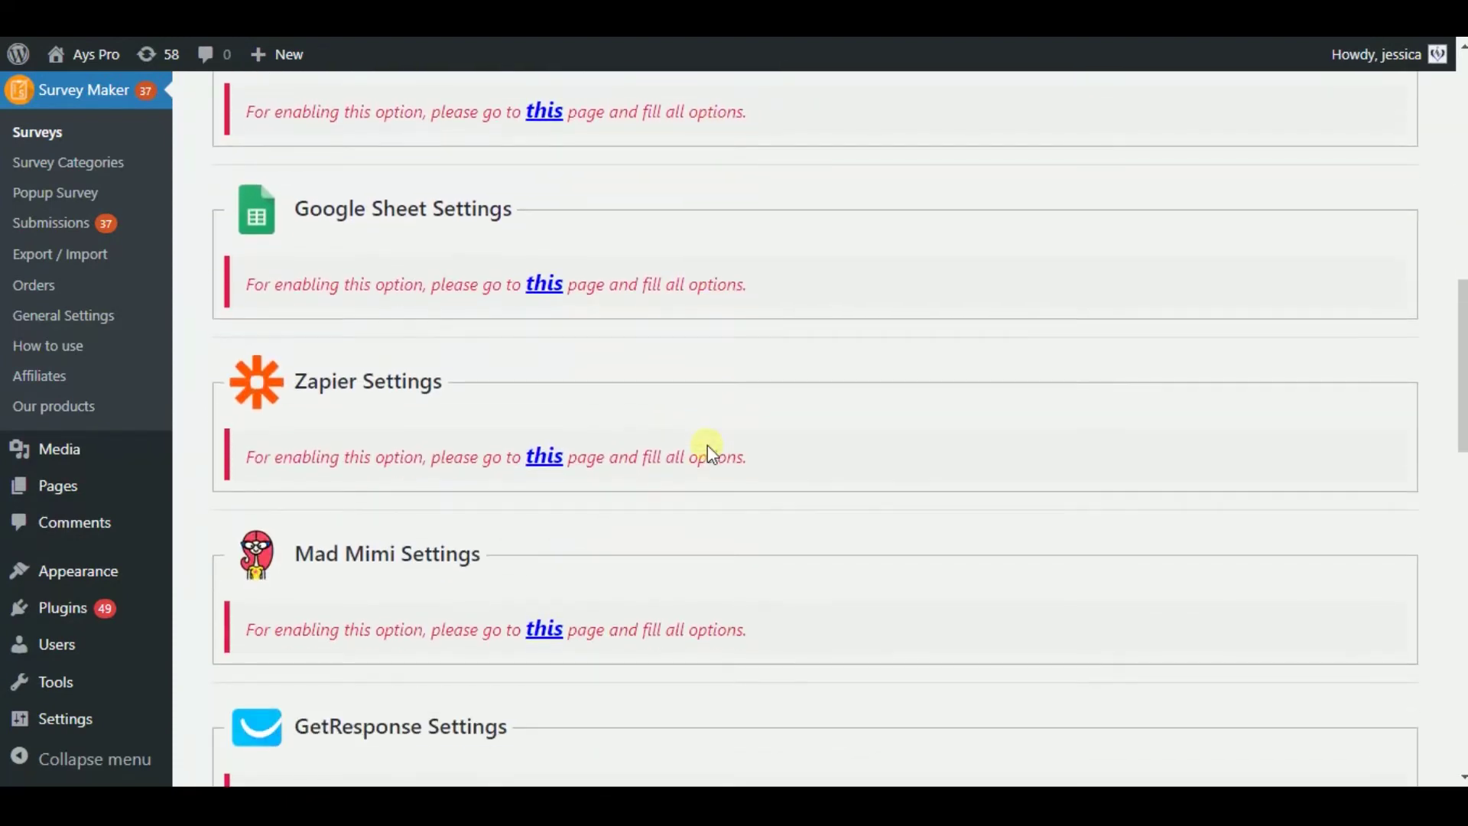
scroll(707, 445, down, 1)
scroll(708, 445, down, 1)
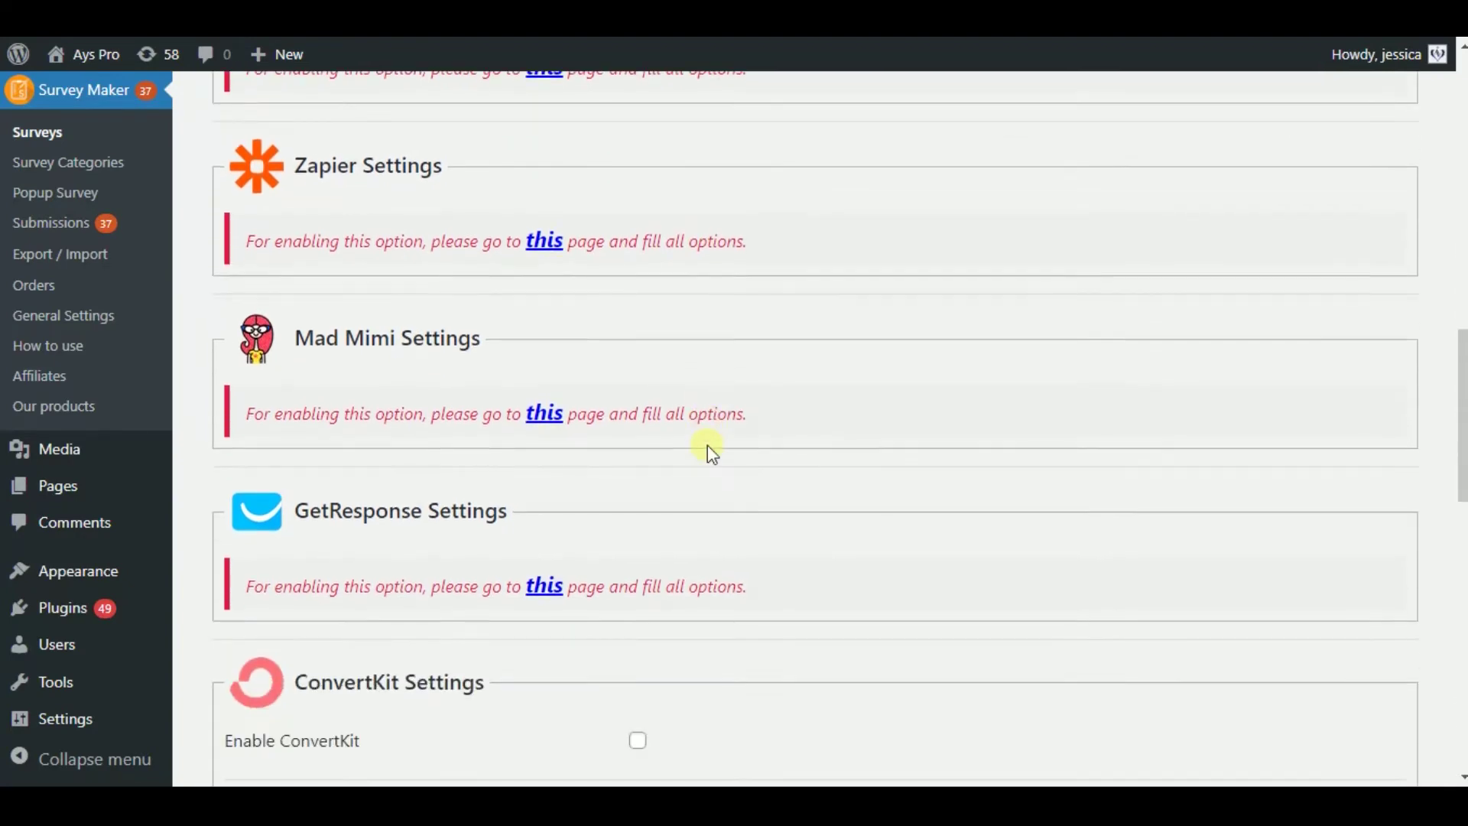
scroll(708, 445, down, 2)
scroll(708, 445, down, 4)
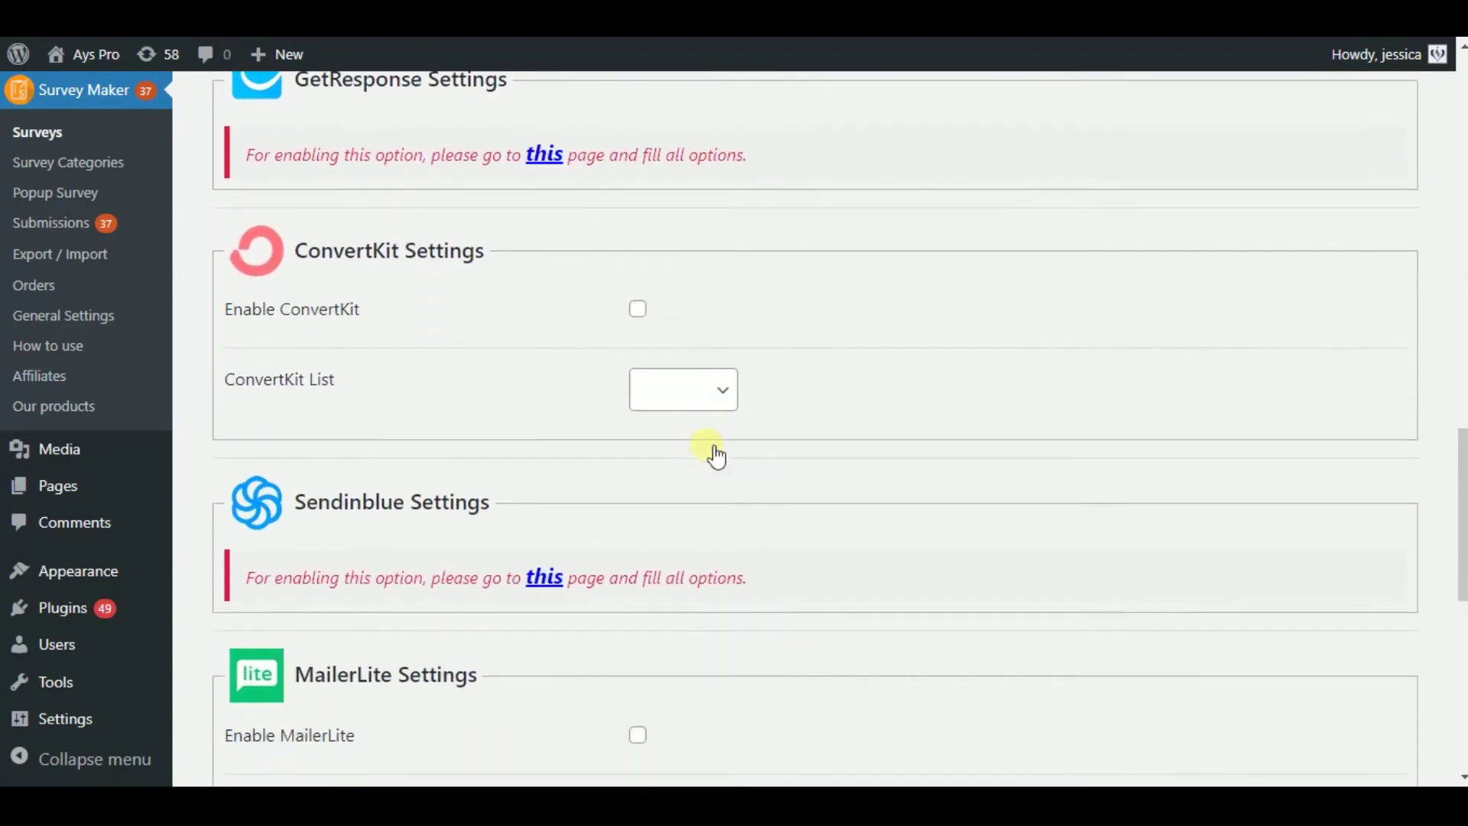
scroll(708, 445, down, 1)
scroll(707, 445, down, 4)
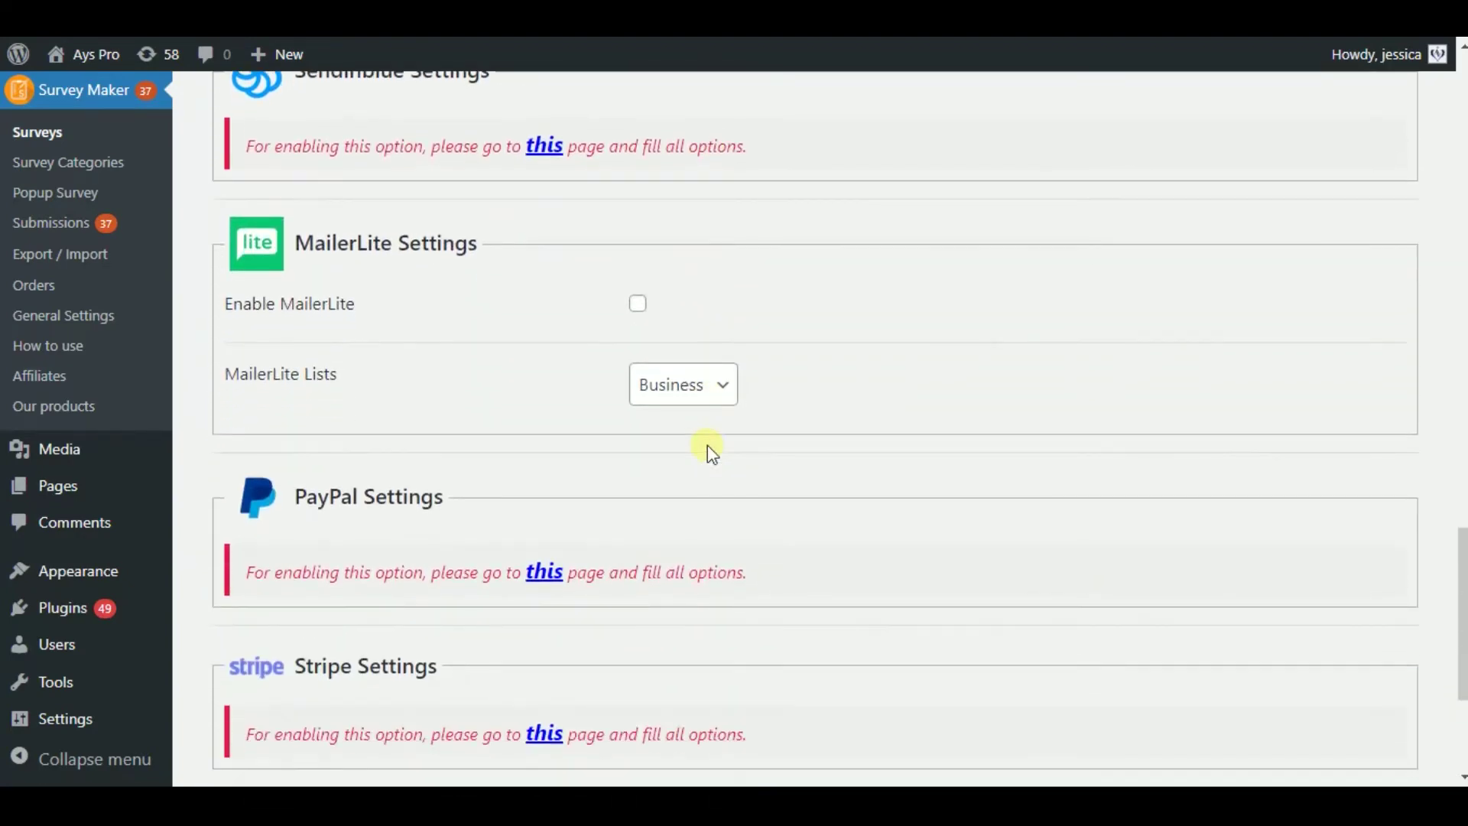
scroll(708, 445, up, 20)
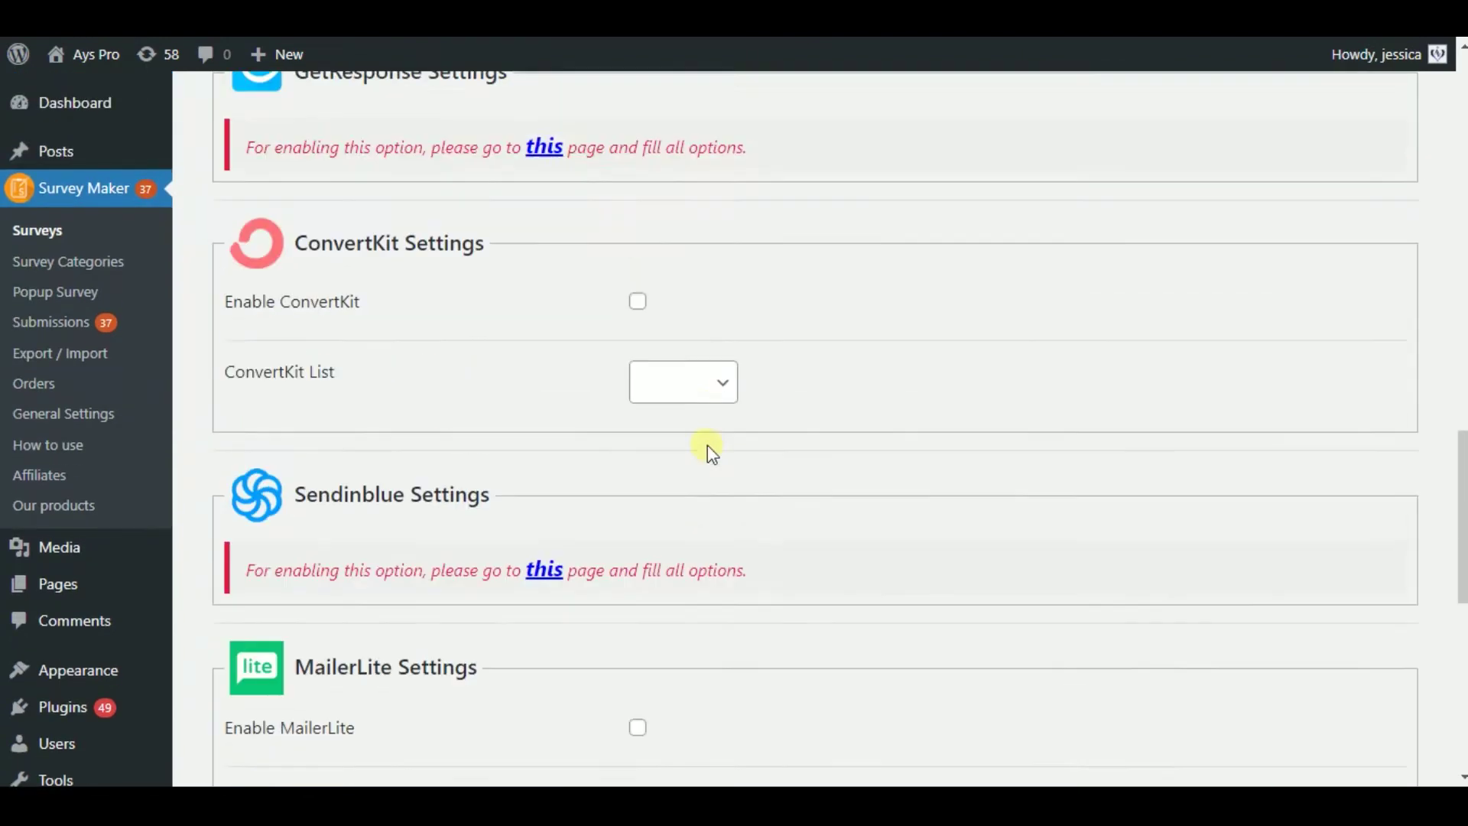
scroll(708, 445, up, 5)
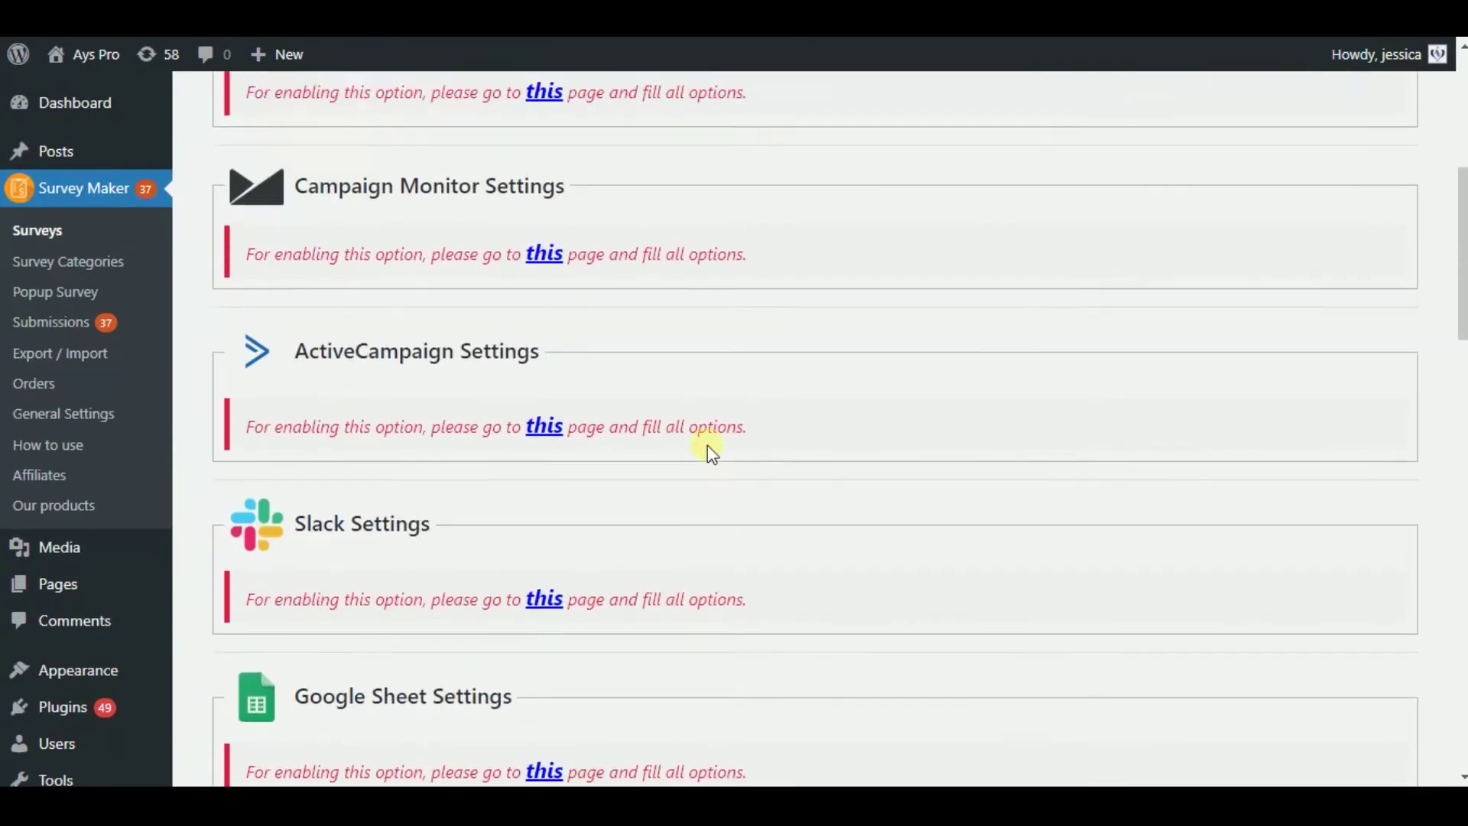
scroll(707, 445, up, 1)
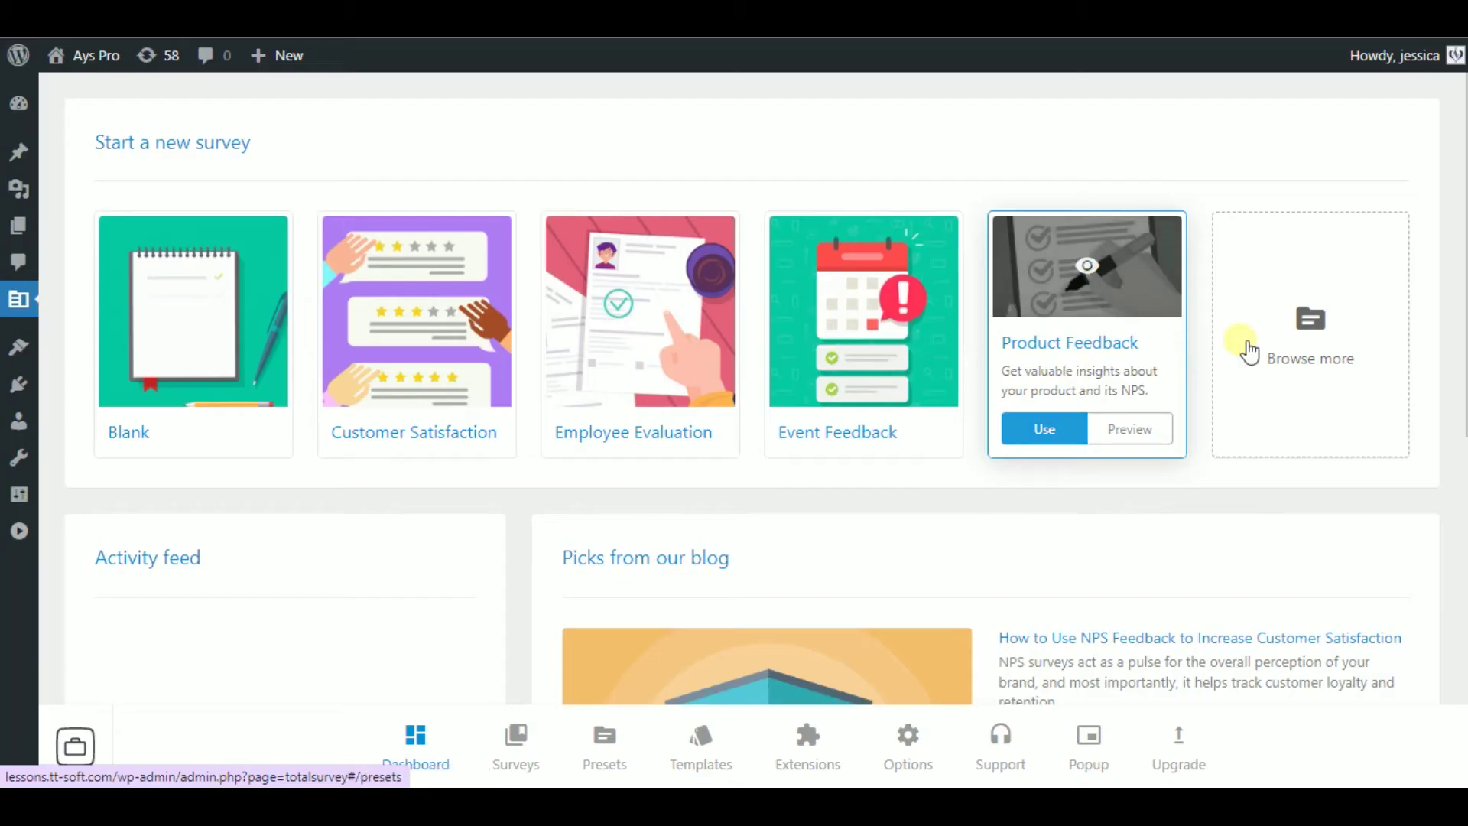
- Create a survey from the Customer Satisfaction template on the TotalSurvey Dashboard
scroll(919, 380, down, 3)
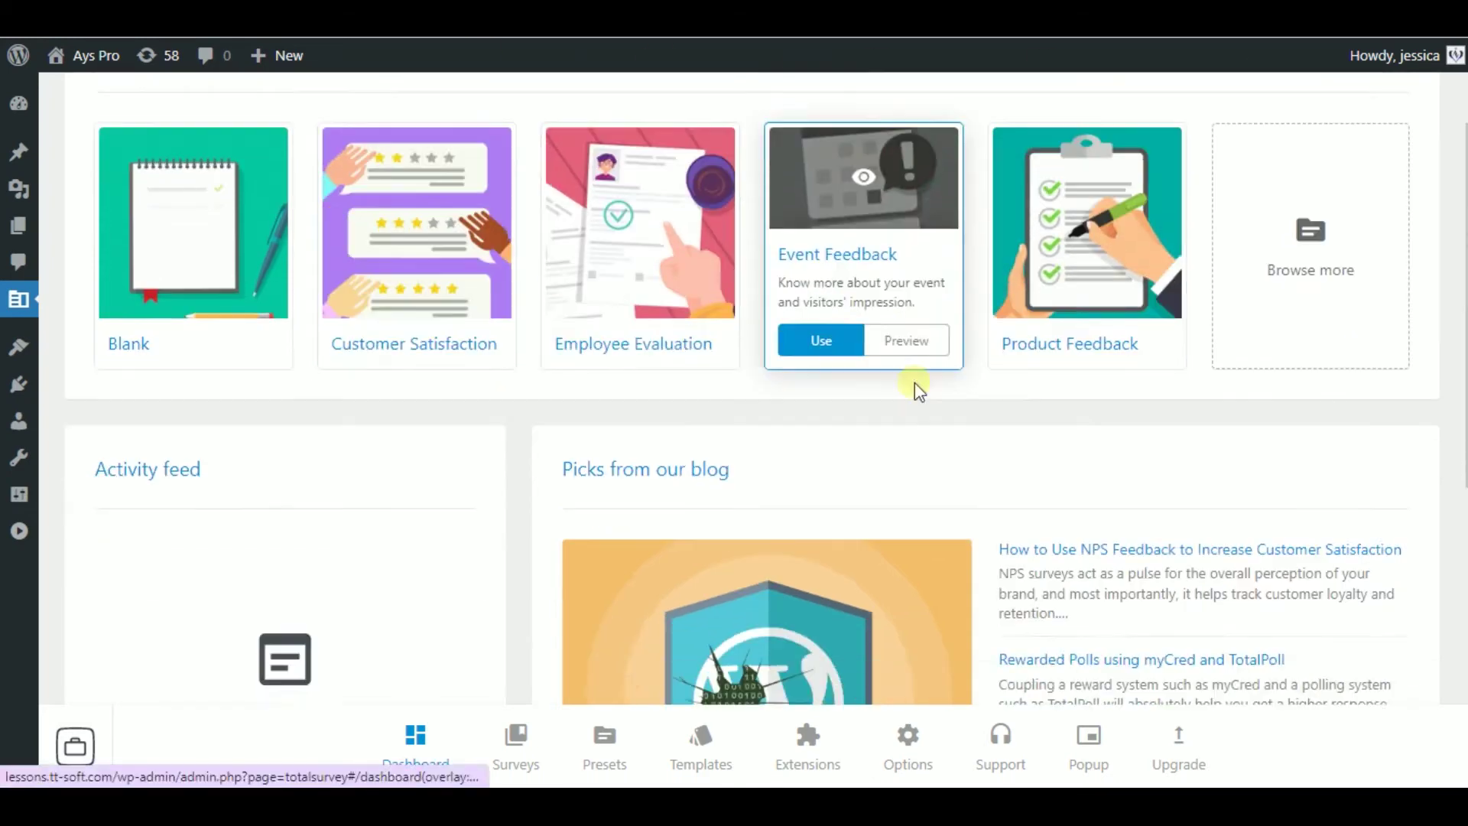
scroll(923, 391, up, 3)
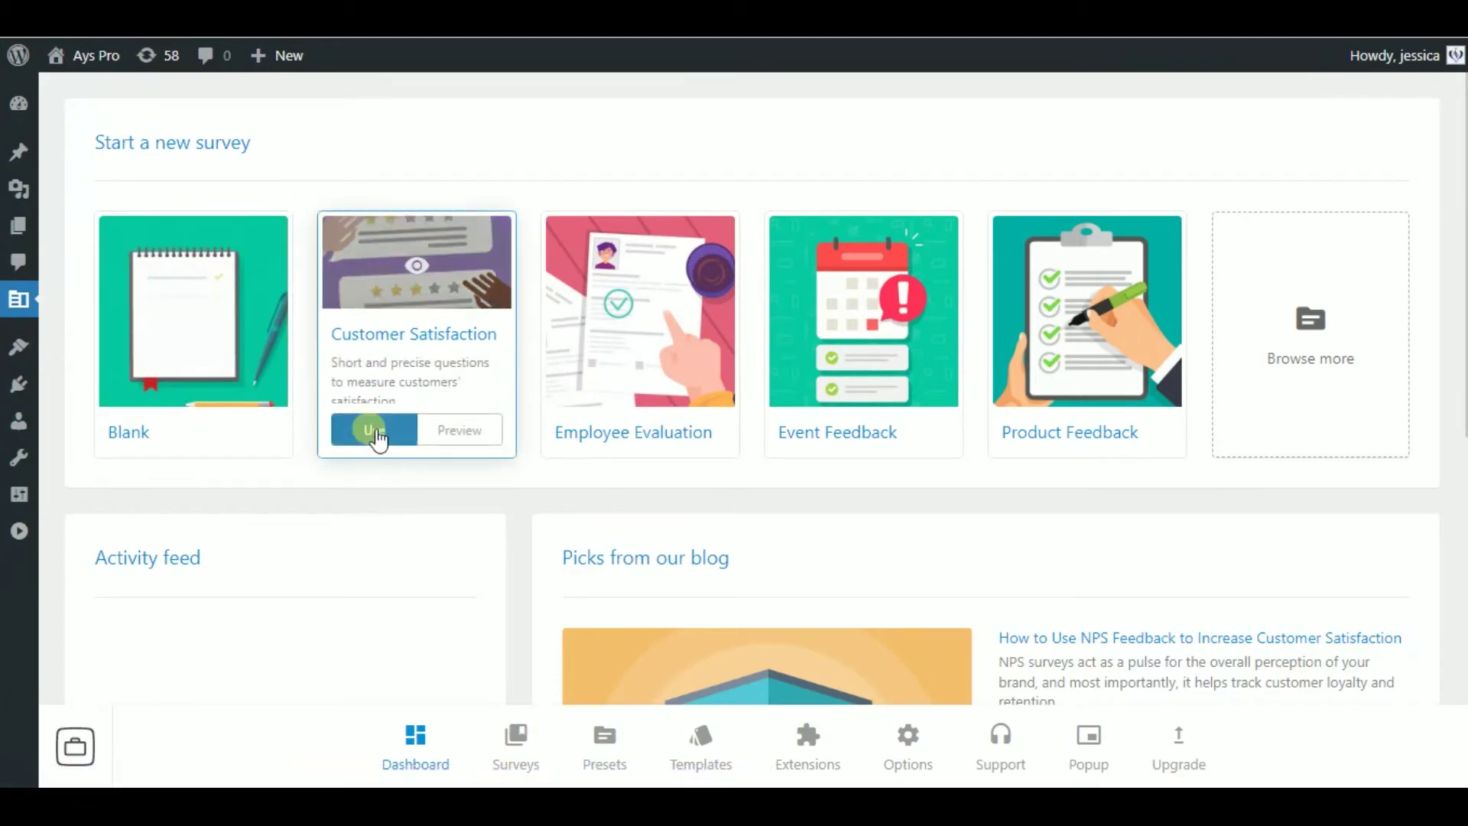
click(369, 428)
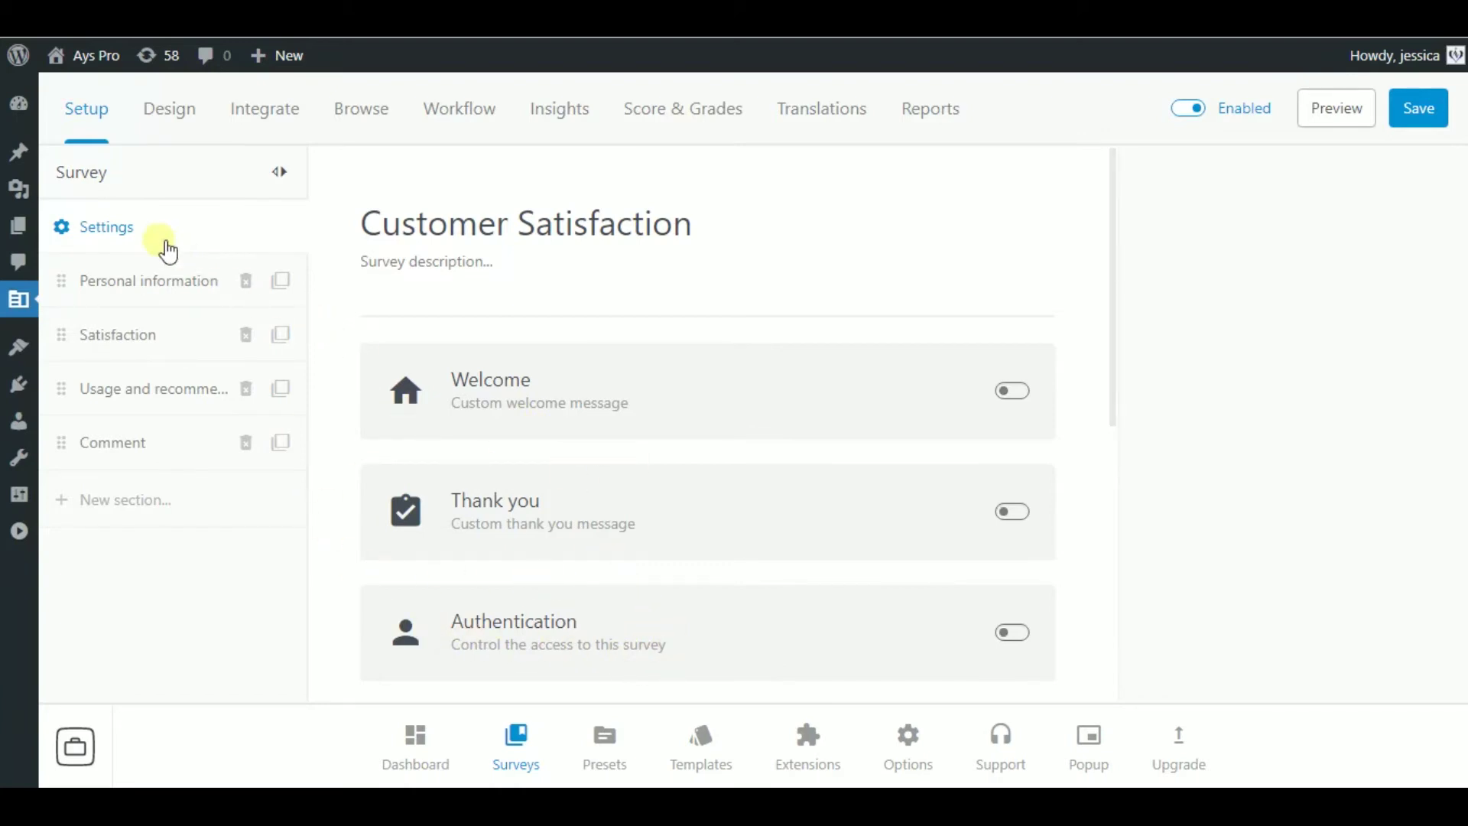
- Open the Personal information section, then the Satisfaction section, and review its questions
click(143, 282)
scroll(413, 393, down, 2)
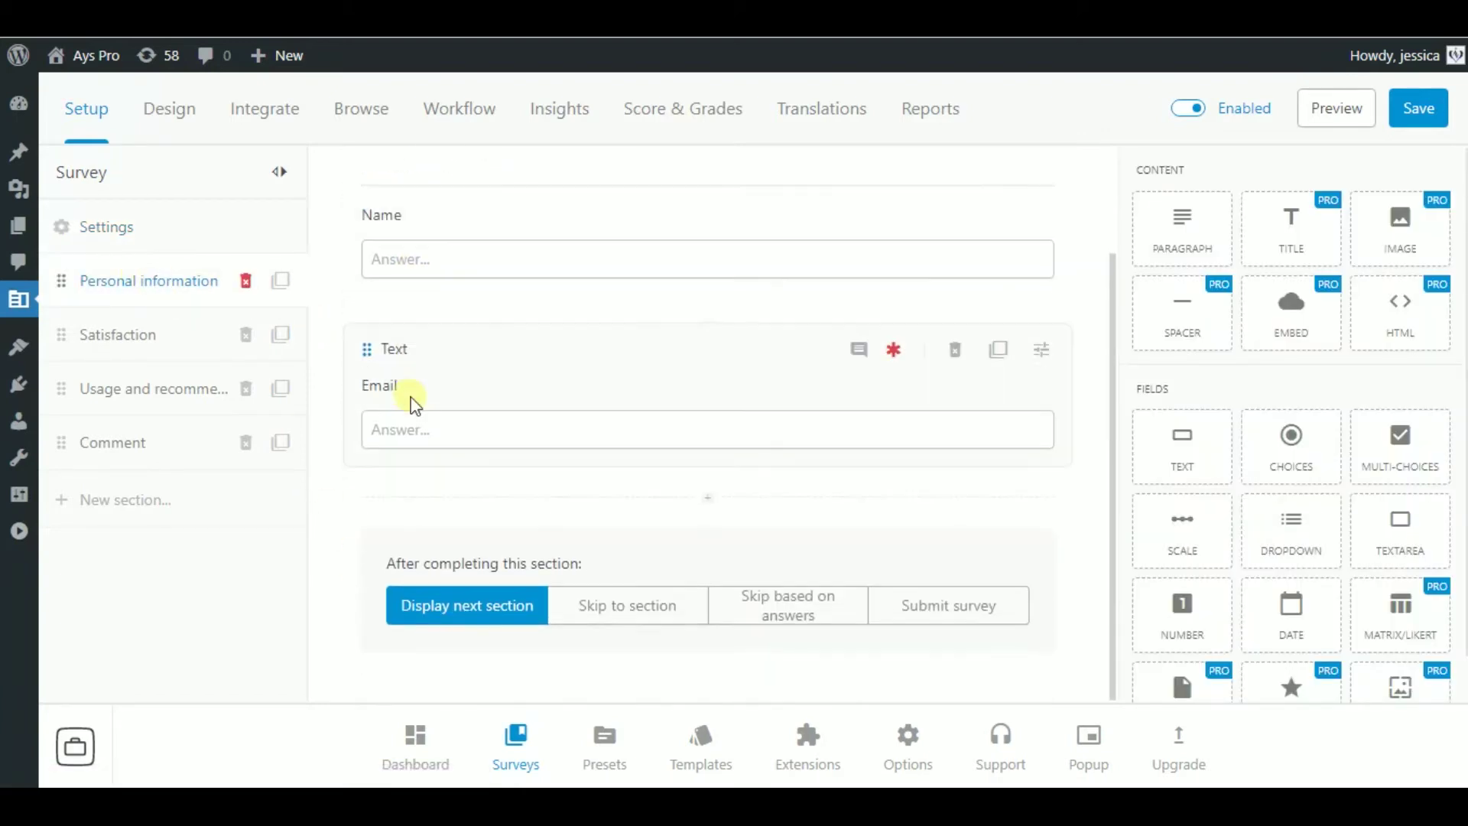
click(164, 349)
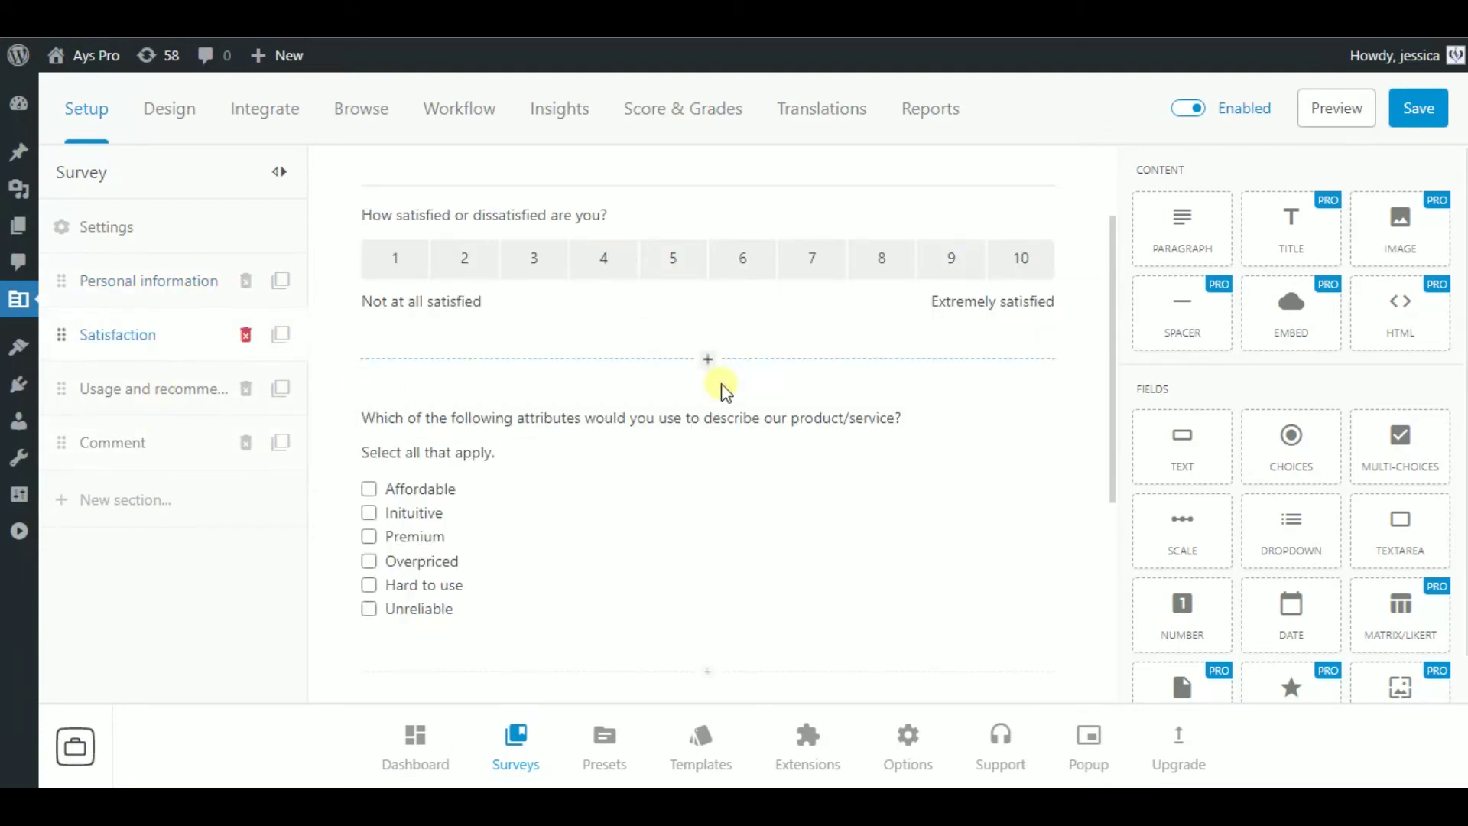
scroll(714, 387, down, 5)
scroll(714, 387, up, 4)
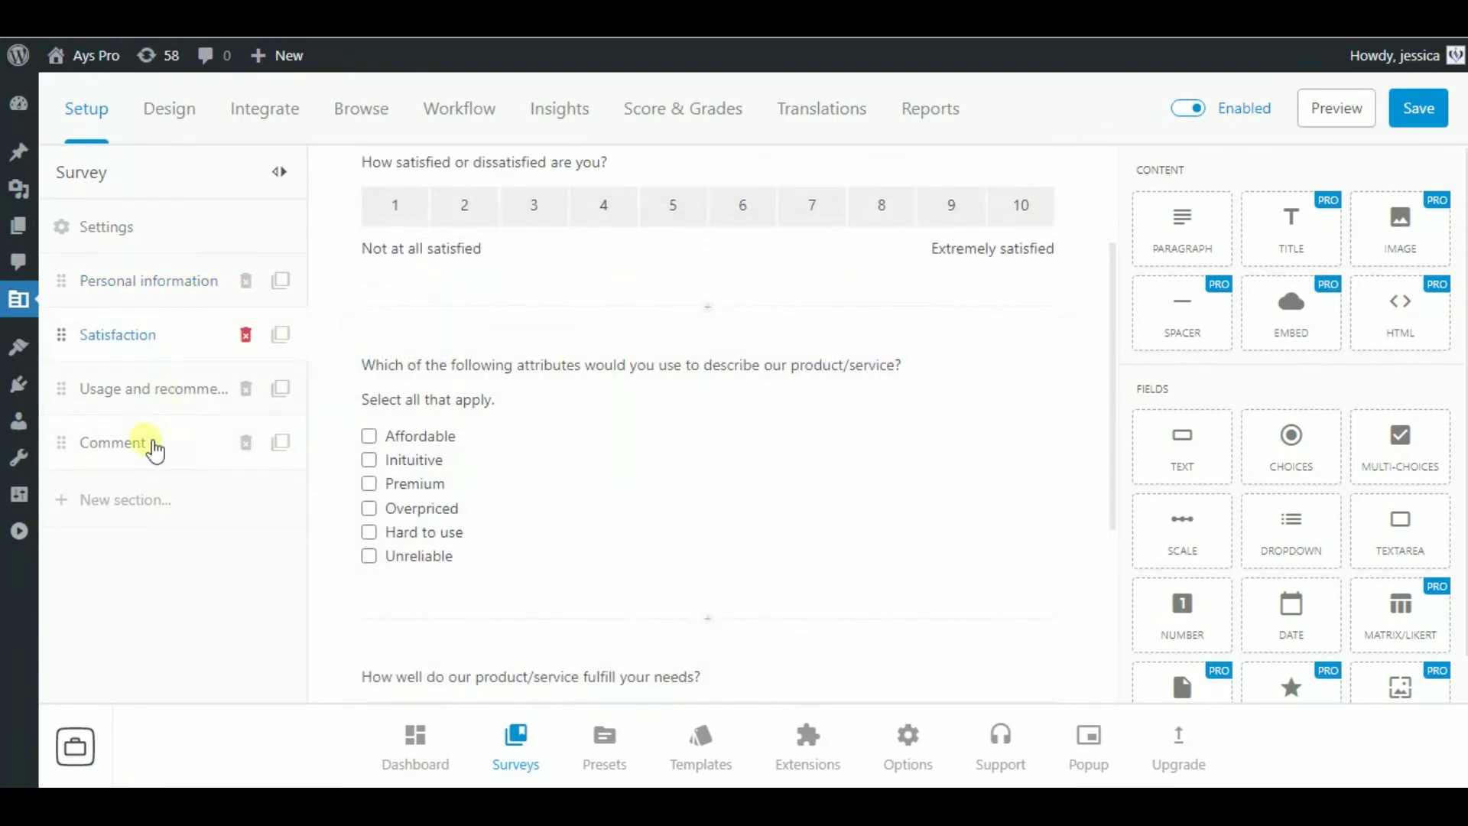
scroll(612, 457, down, 3)
scroll(611, 457, up, 2)
scroll(623, 458, up, 1)
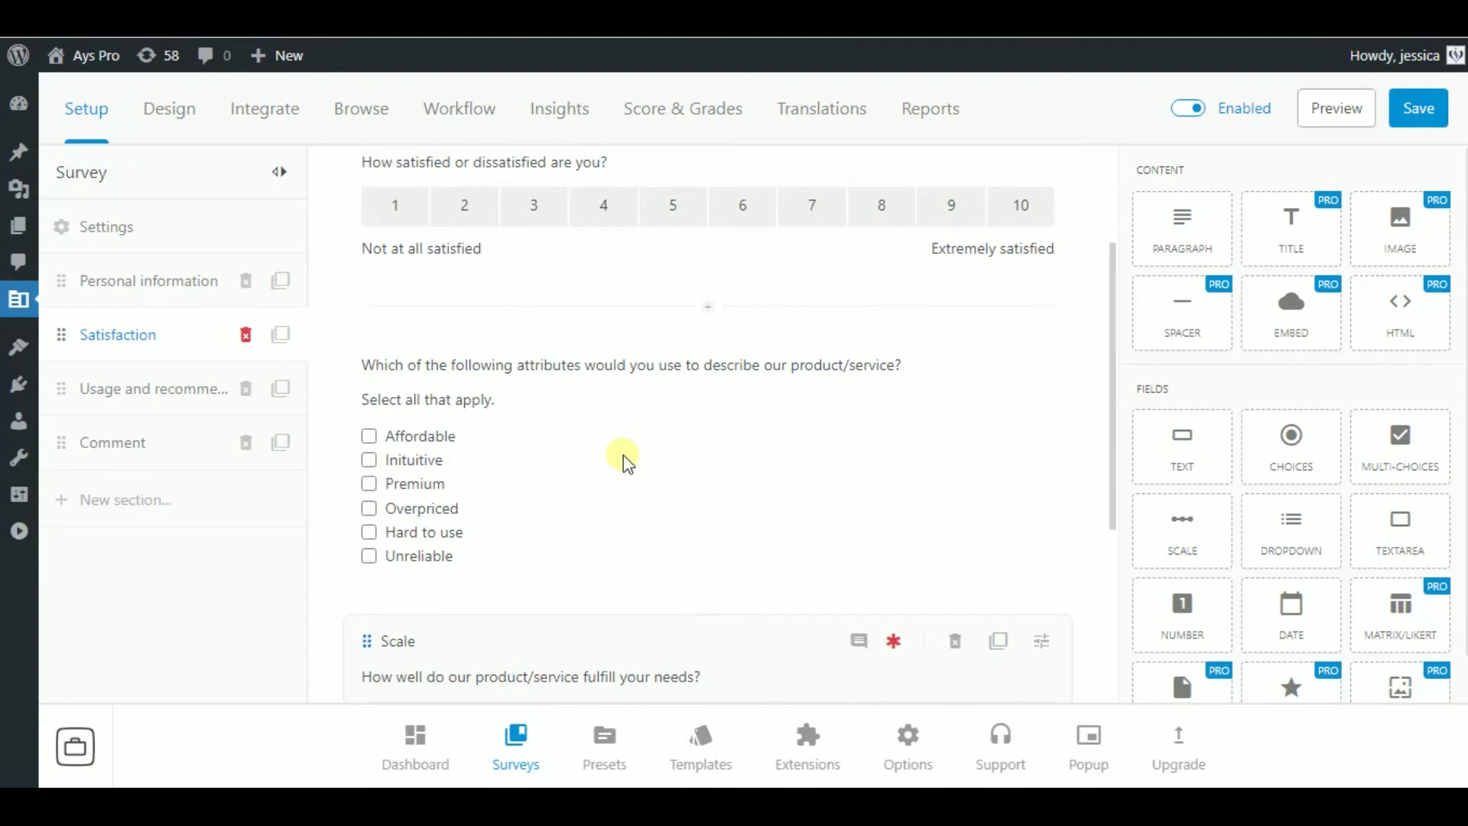
scroll(623, 460, down, 5)
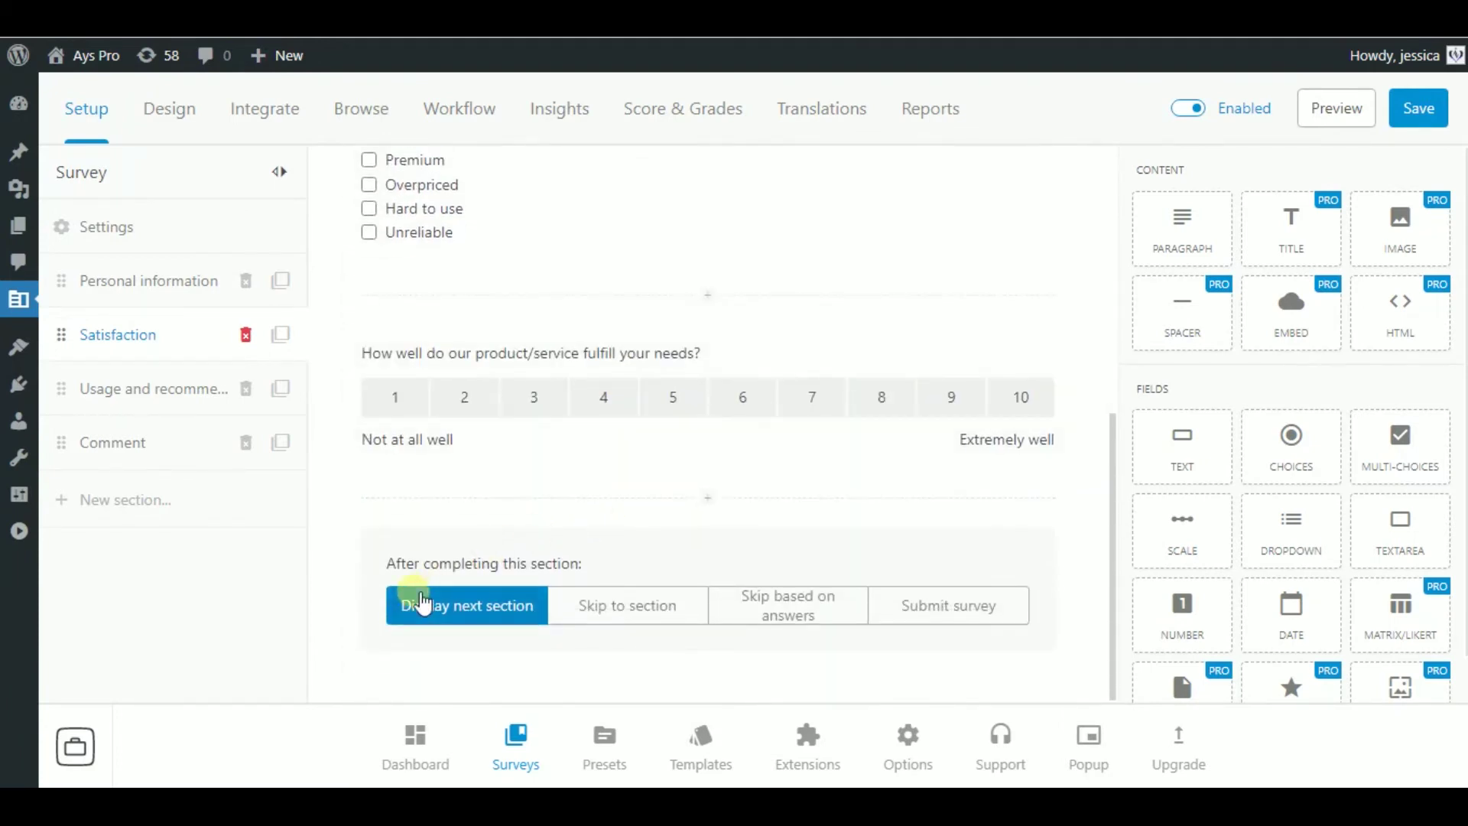
- Keep 'Display next section' after Satisfaction and switch to the Design tab
click(422, 605)
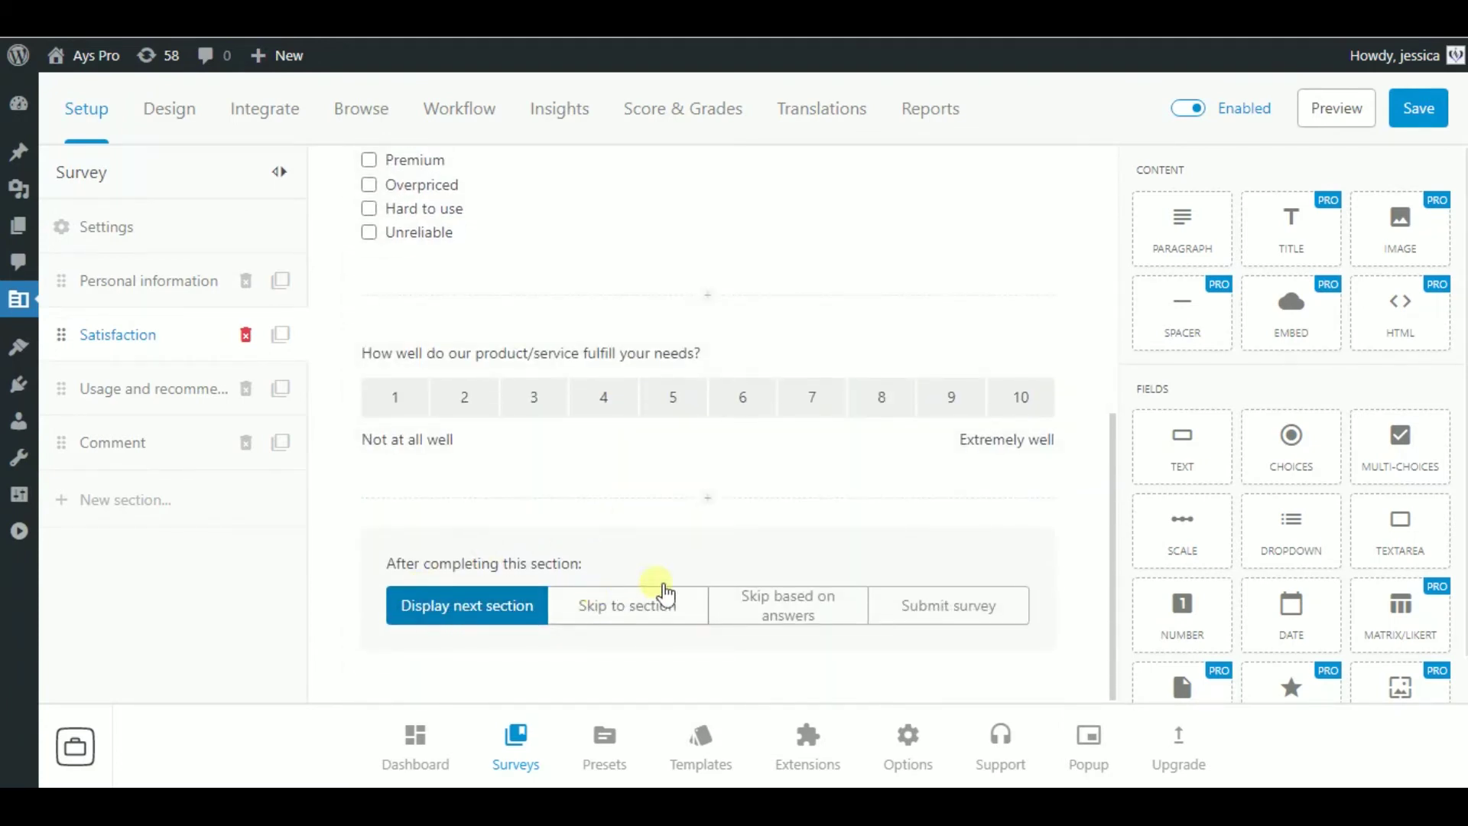
scroll(1021, 490, up, 5)
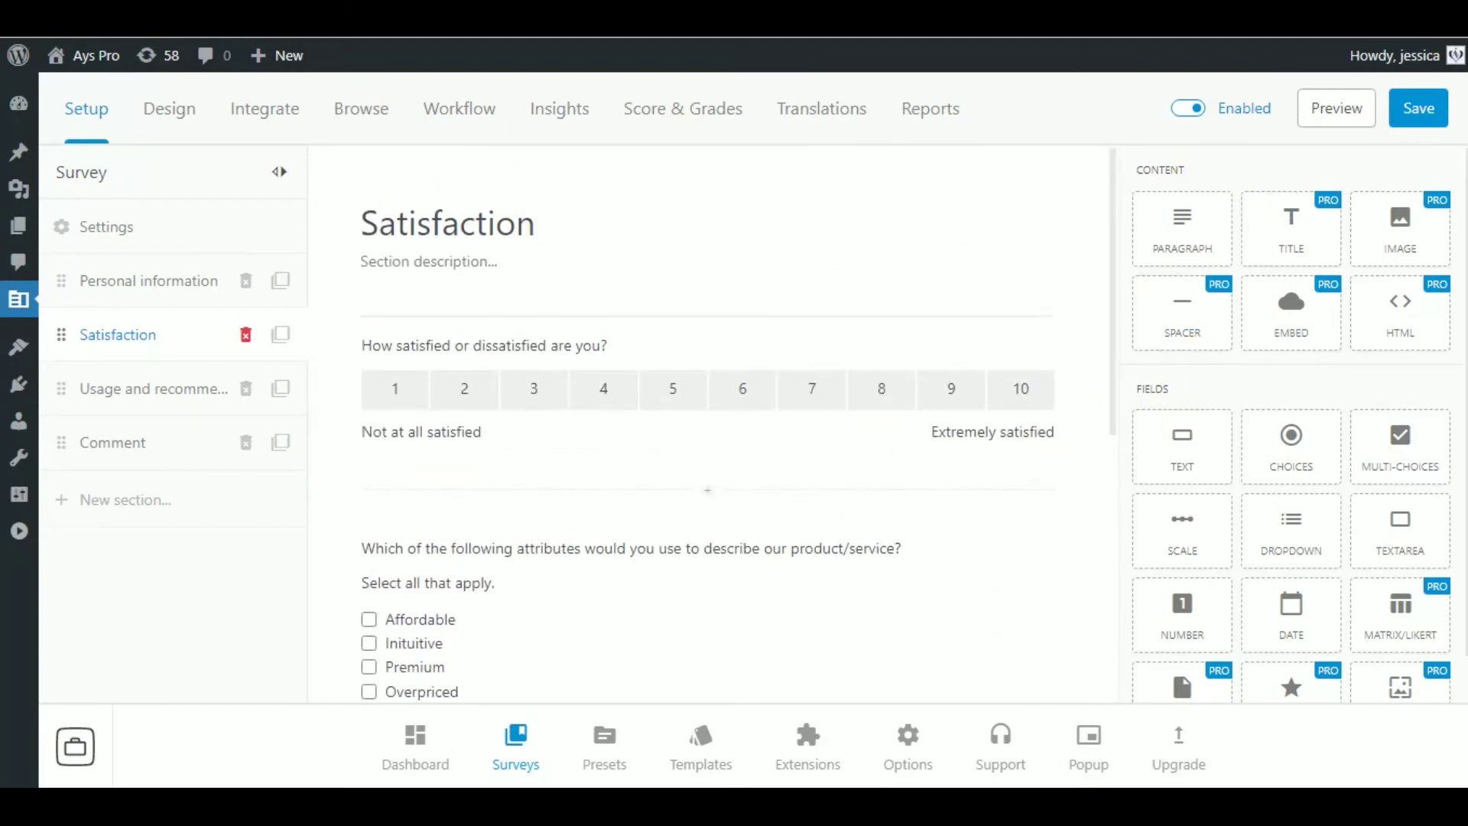
click(154, 114)
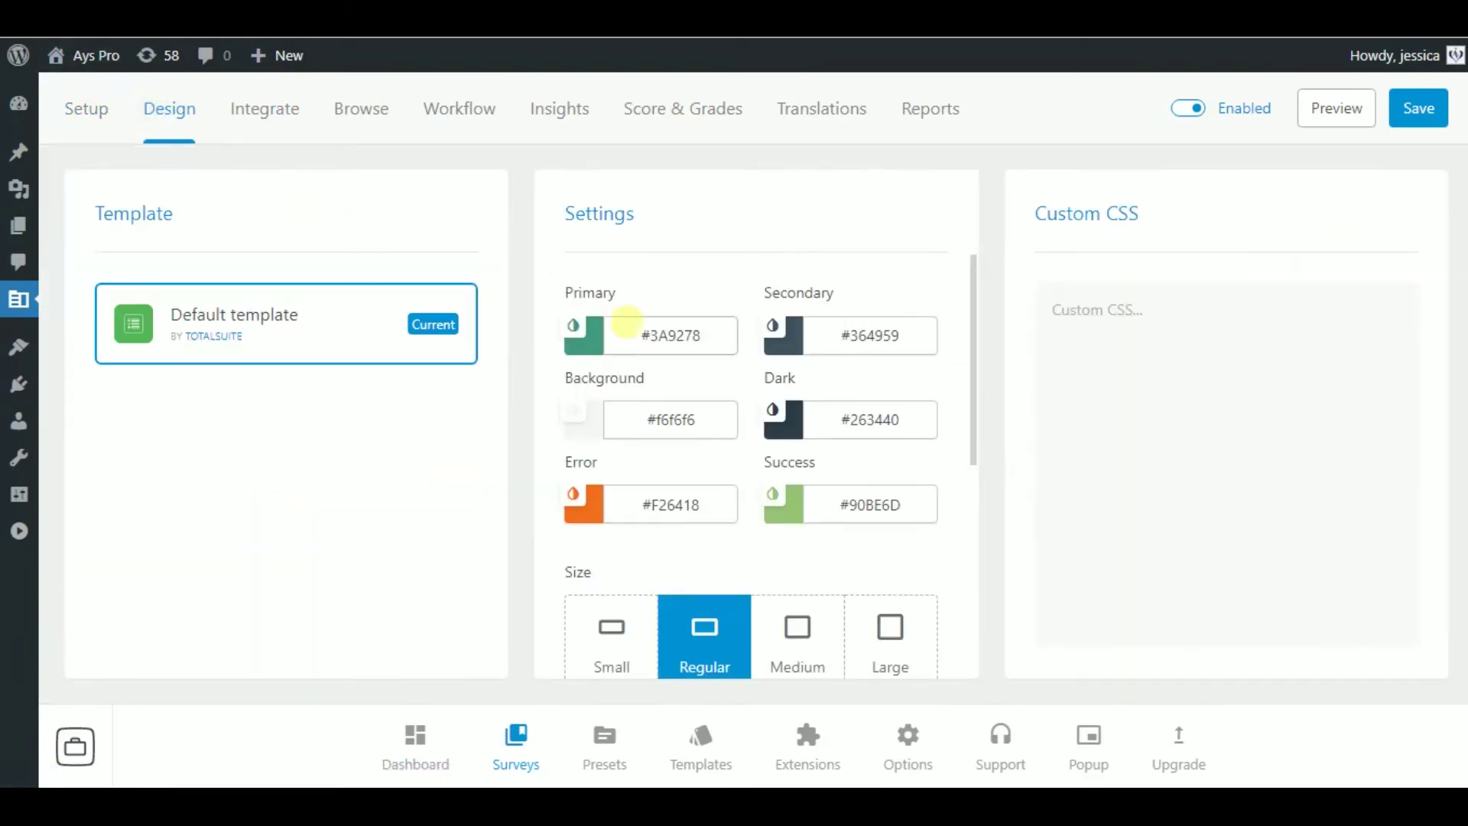
- Scroll through the Design settings: Default template, primary colour #3A9278, Regular size
scroll(626, 322, down, 1)
scroll(632, 337, down, 3)
scroll(633, 338, up, 5)
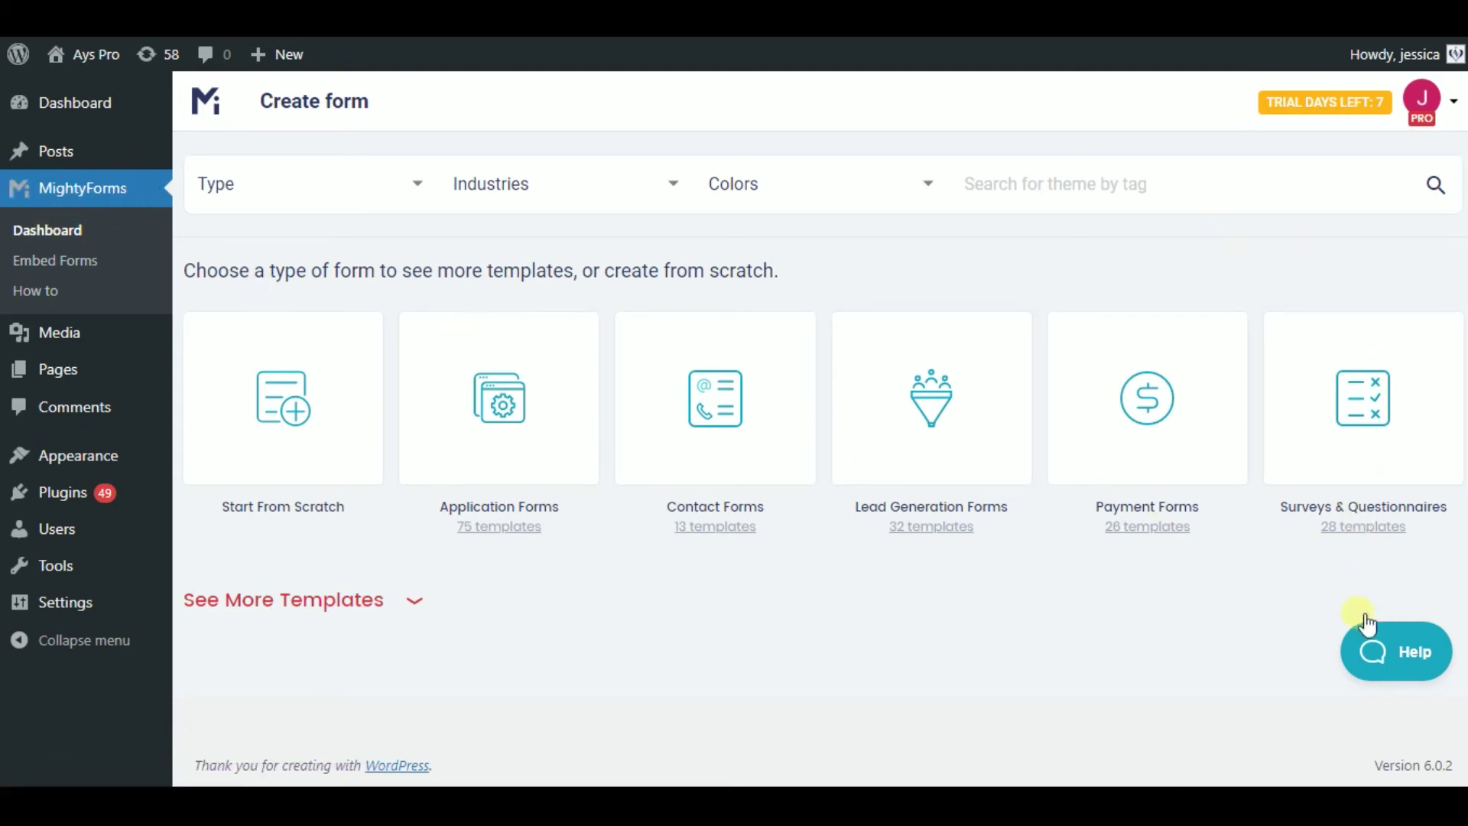
- Browse the 28 Surveys & Questionnaires templates and use Market Research Survey
click(1392, 528)
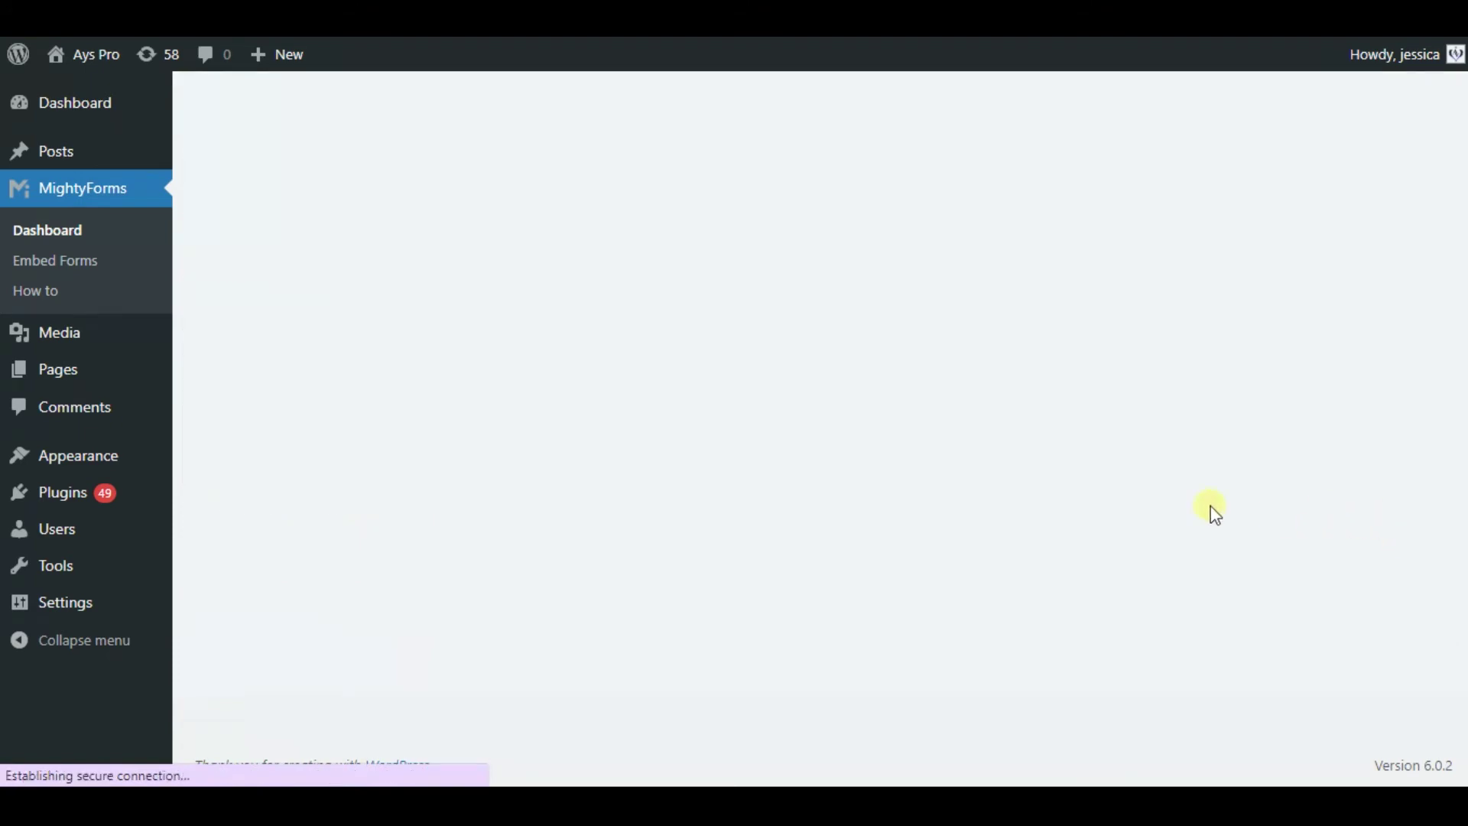
scroll(557, 400, down, 3)
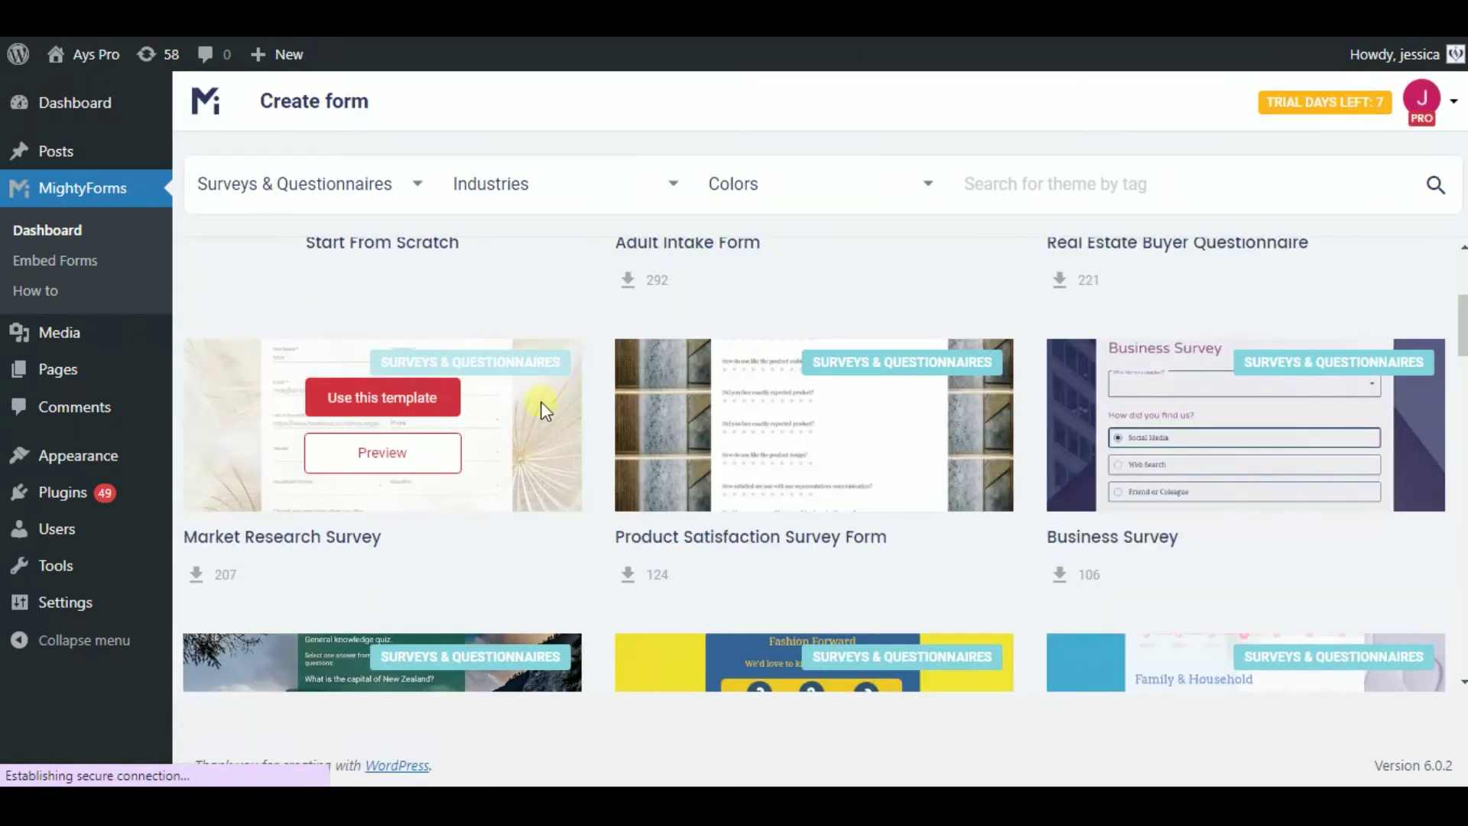
click(412, 402)
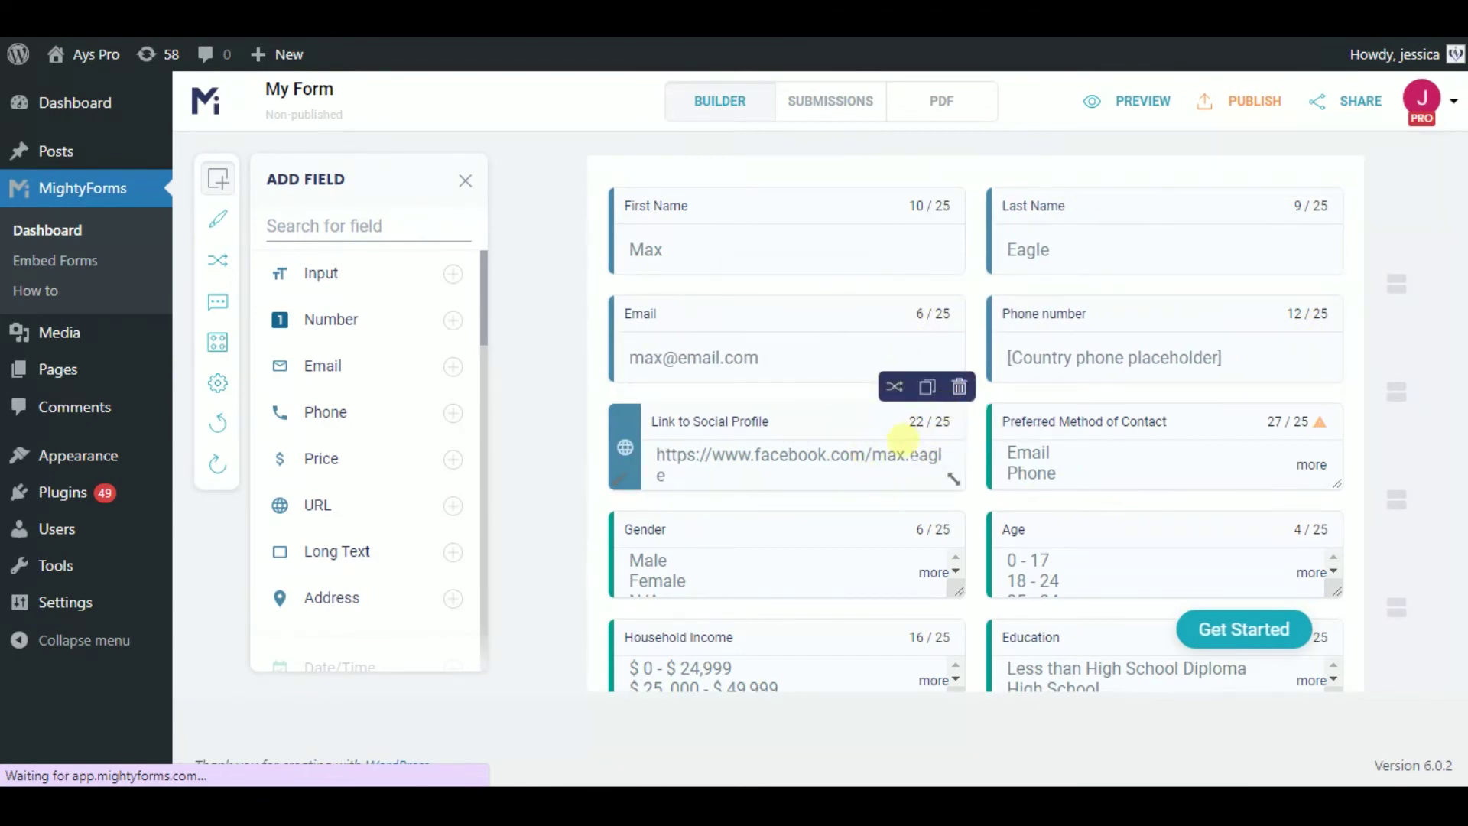
- Look over the form's Themes/Design options, then bring up its email and SMS notifications
click(231, 228)
scroll(912, 401, down, 15)
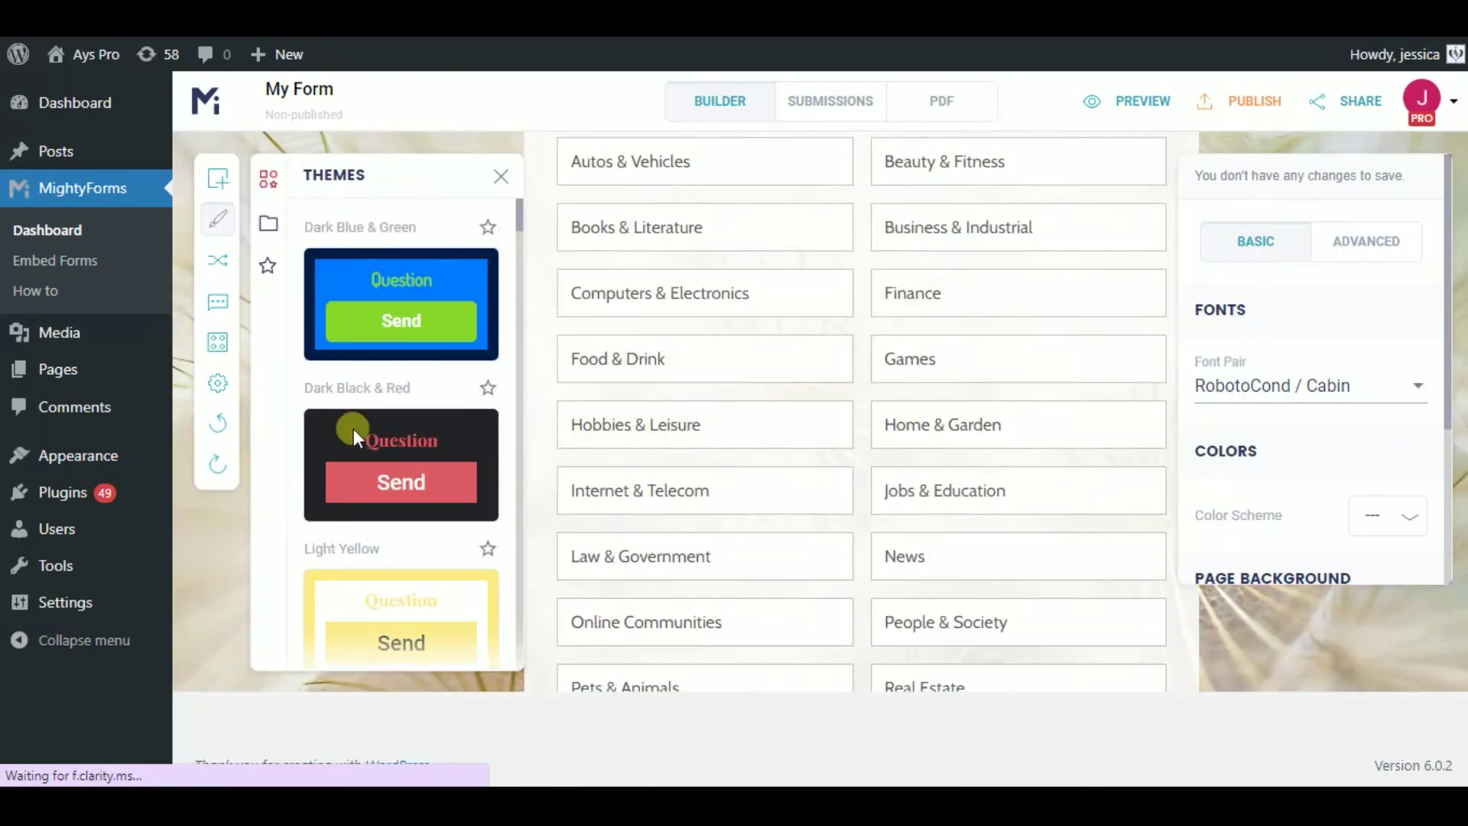
click(219, 304)
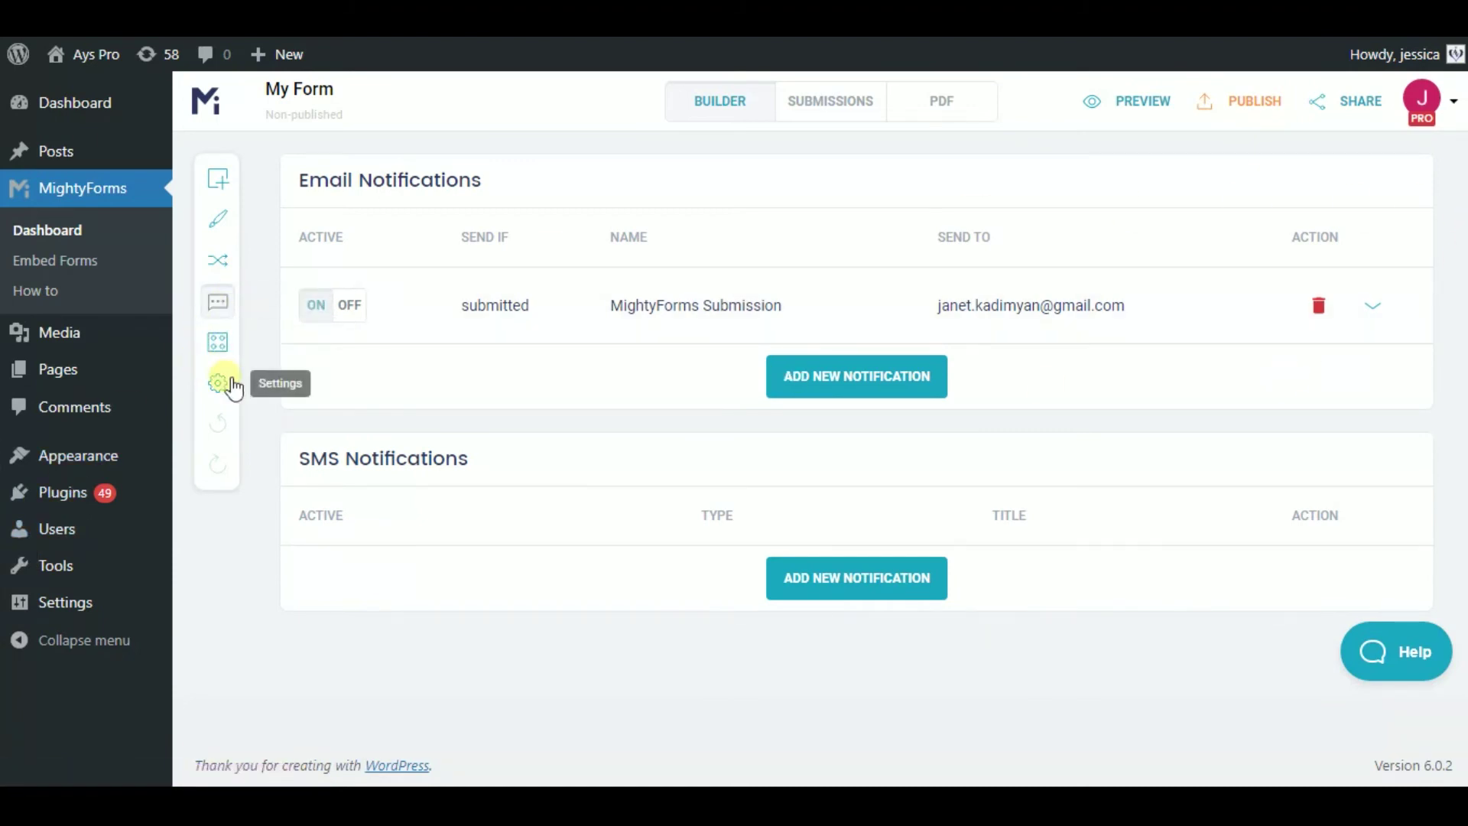
- Browse the available integration apps, then view the form's submissions with zero views and results
click(218, 342)
scroll(1116, 434, down, 5)
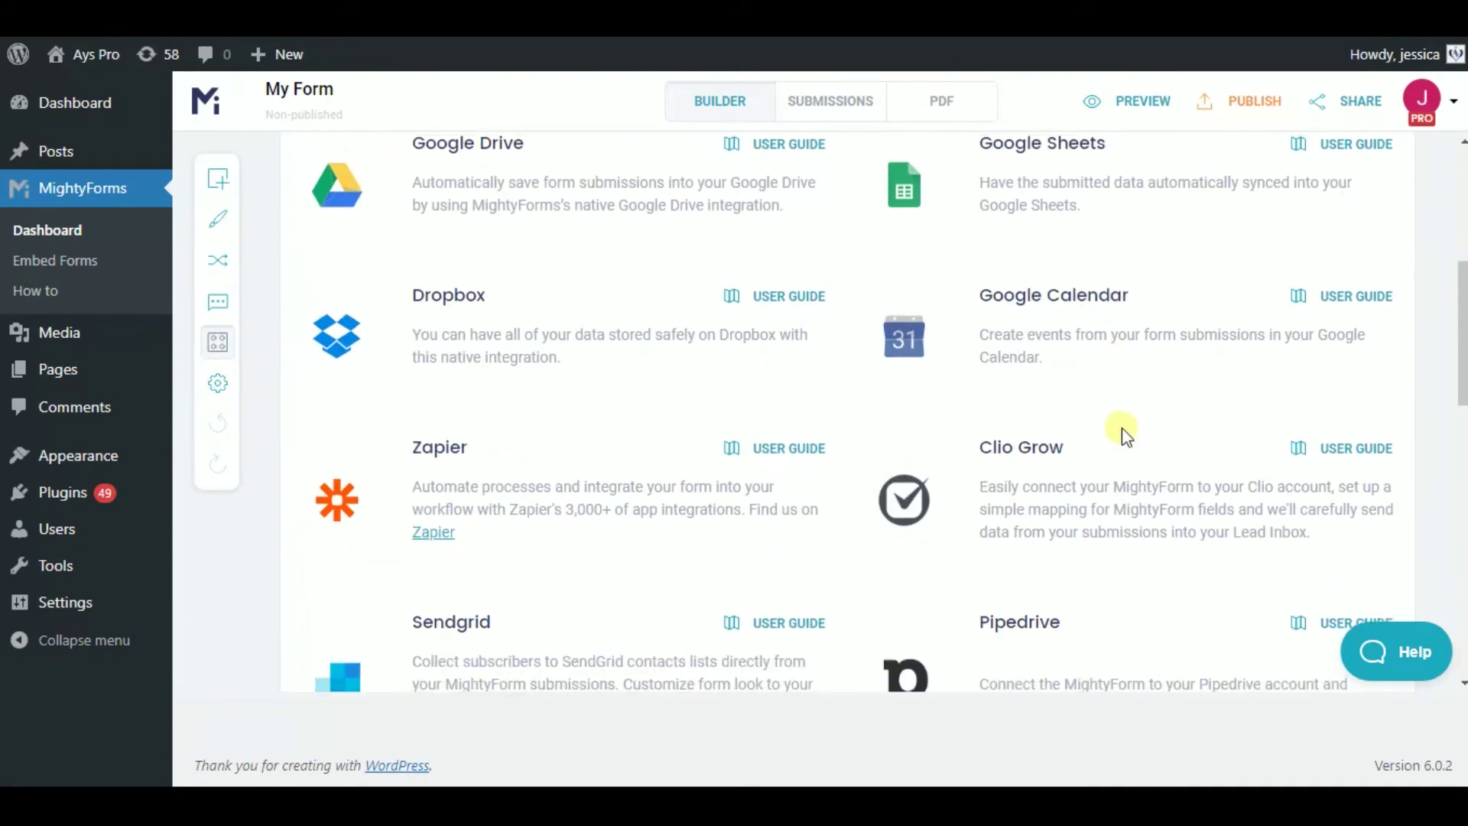
scroll(1124, 428, down, 8)
scroll(1124, 428, up, 10)
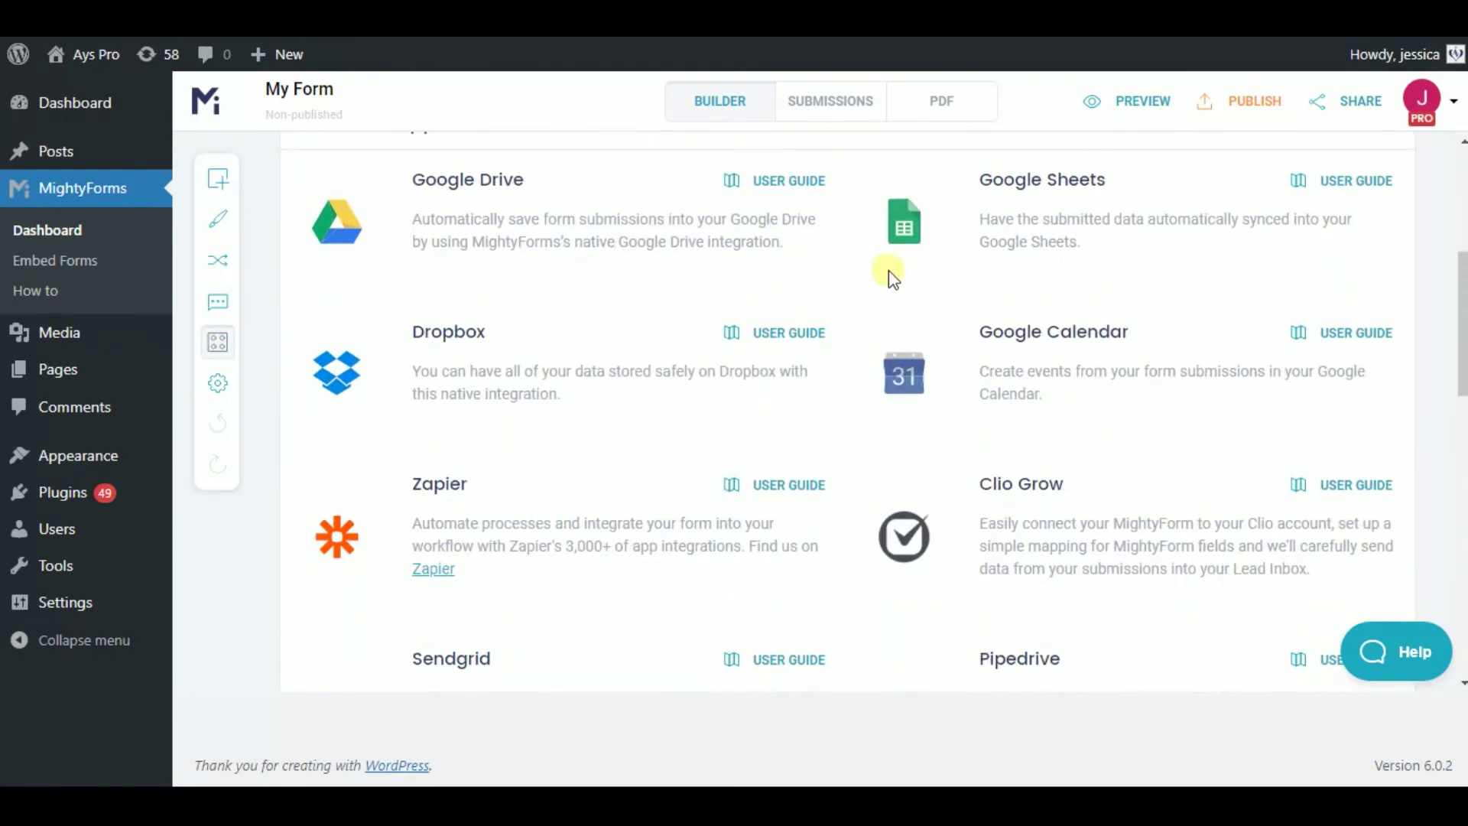
click(815, 96)
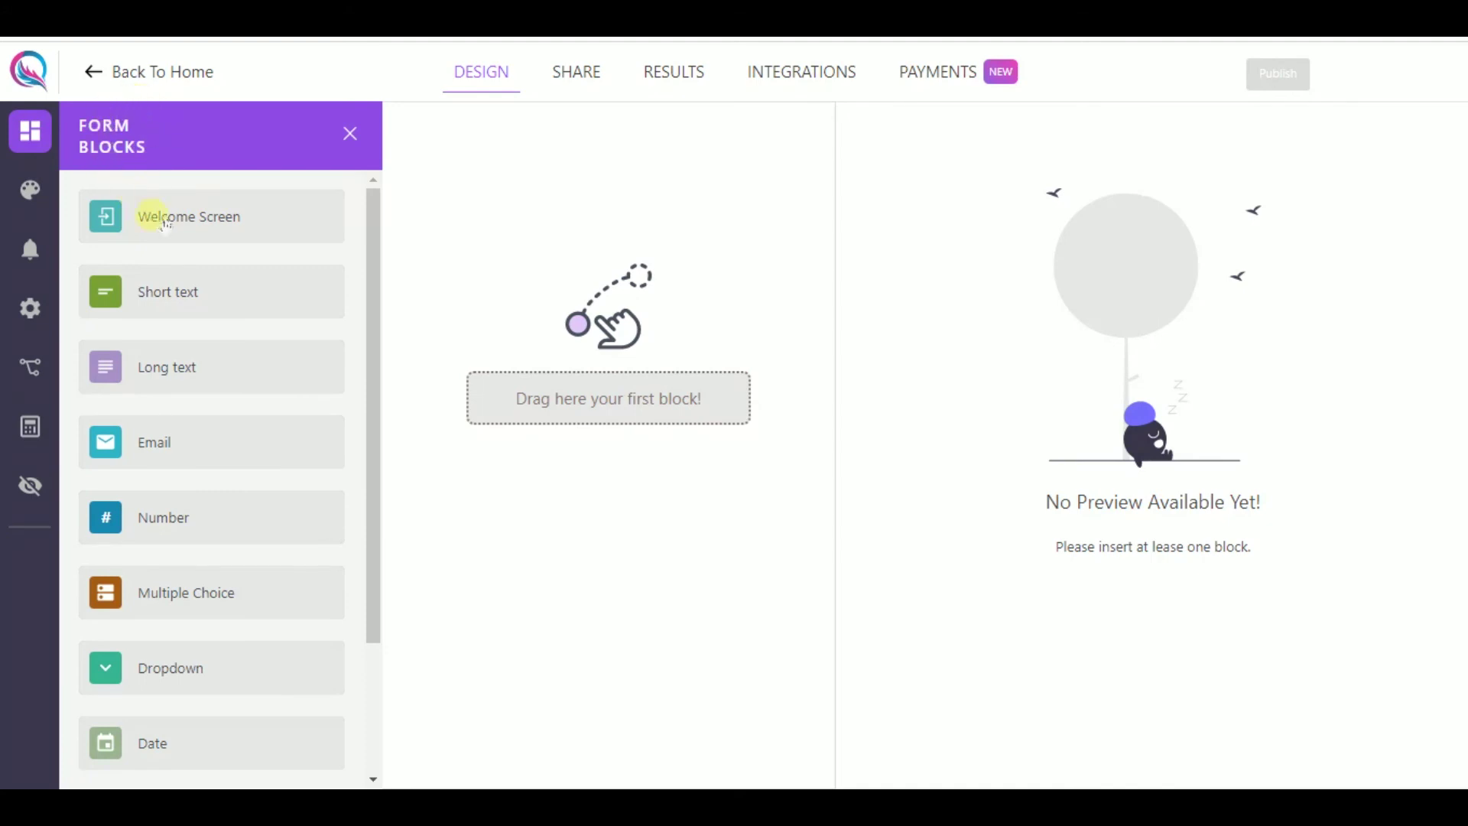
- Add Welcome Screen, Number and Multiple Choice blocks to the empty form, then show its theme options
drag(181, 238, 510, 208)
drag(214, 508, 581, 416)
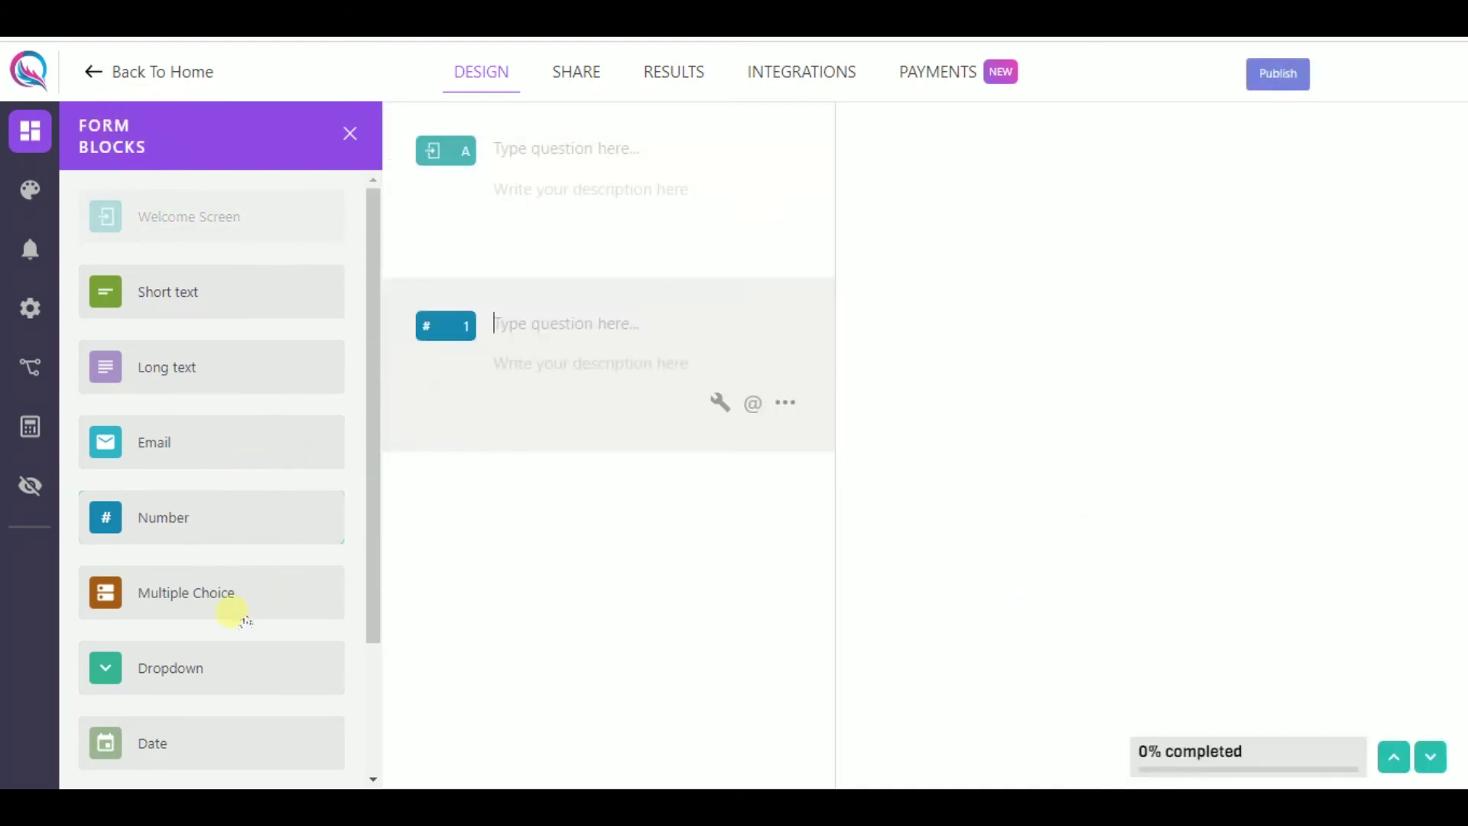
drag(268, 607, 672, 570)
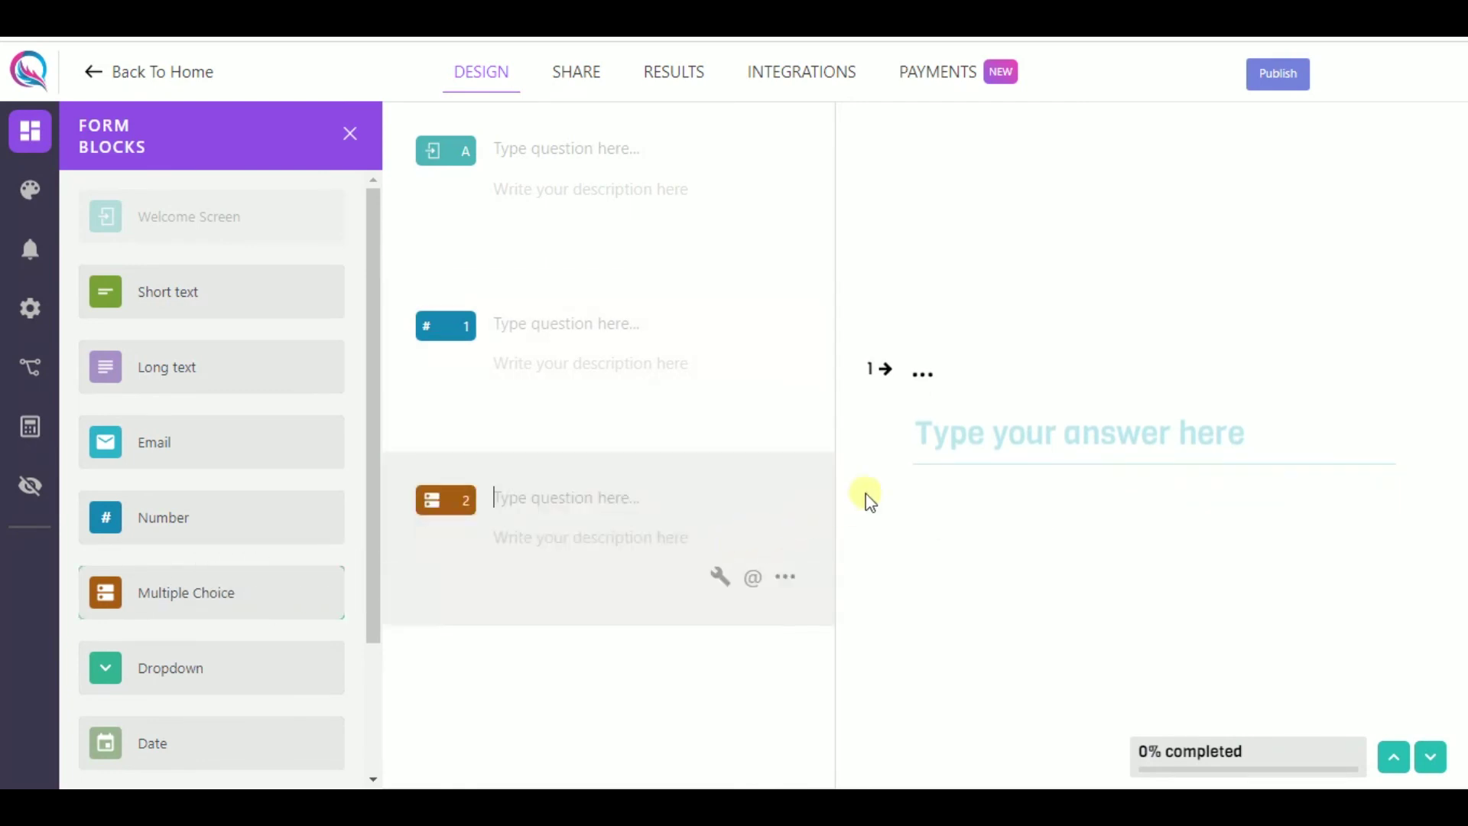
click(32, 191)
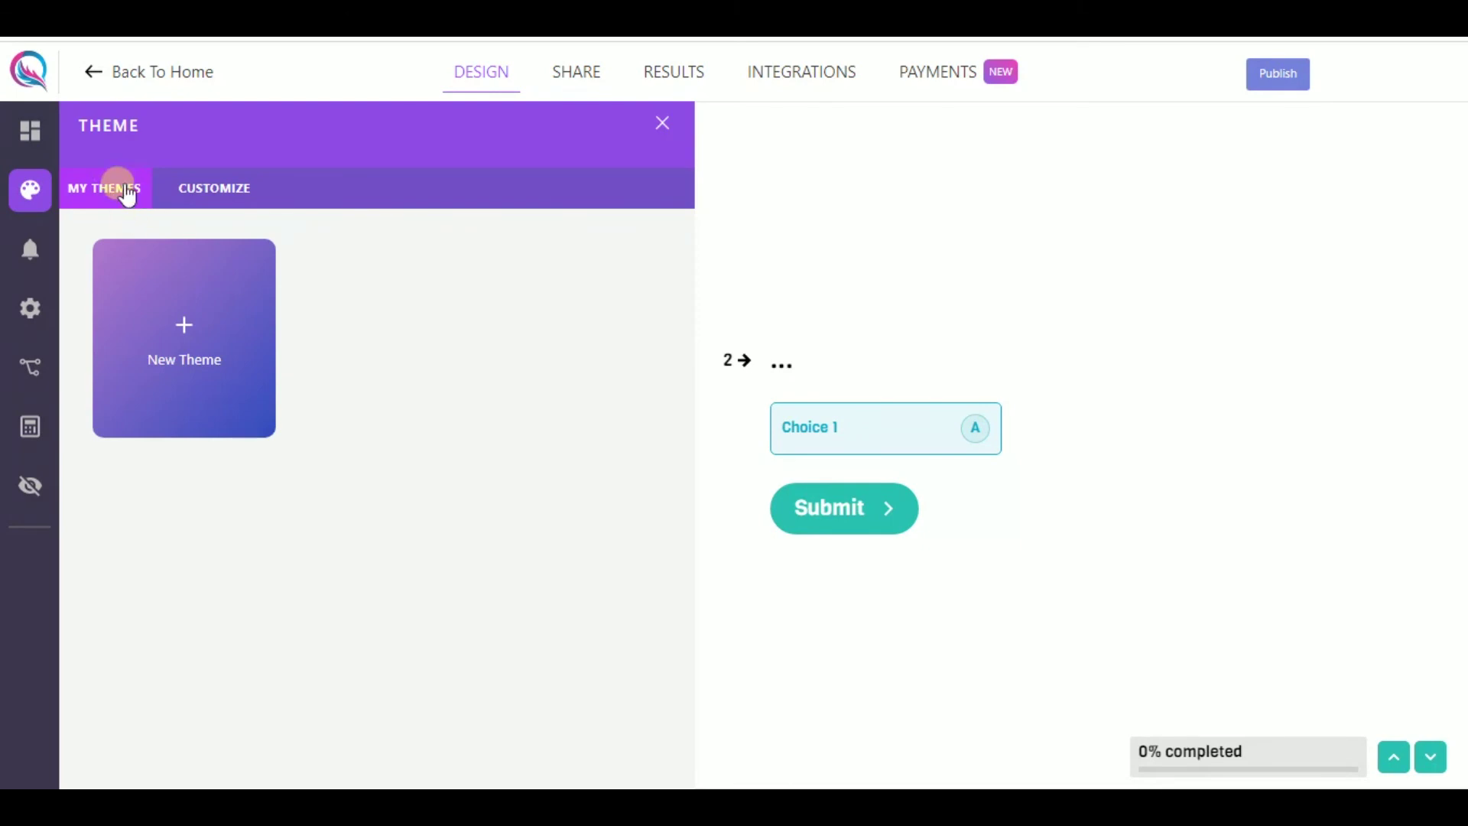
- Review theme customization and the form's Messages texts, then head to Integrations, triggering the unsaved-changes warning
click(200, 188)
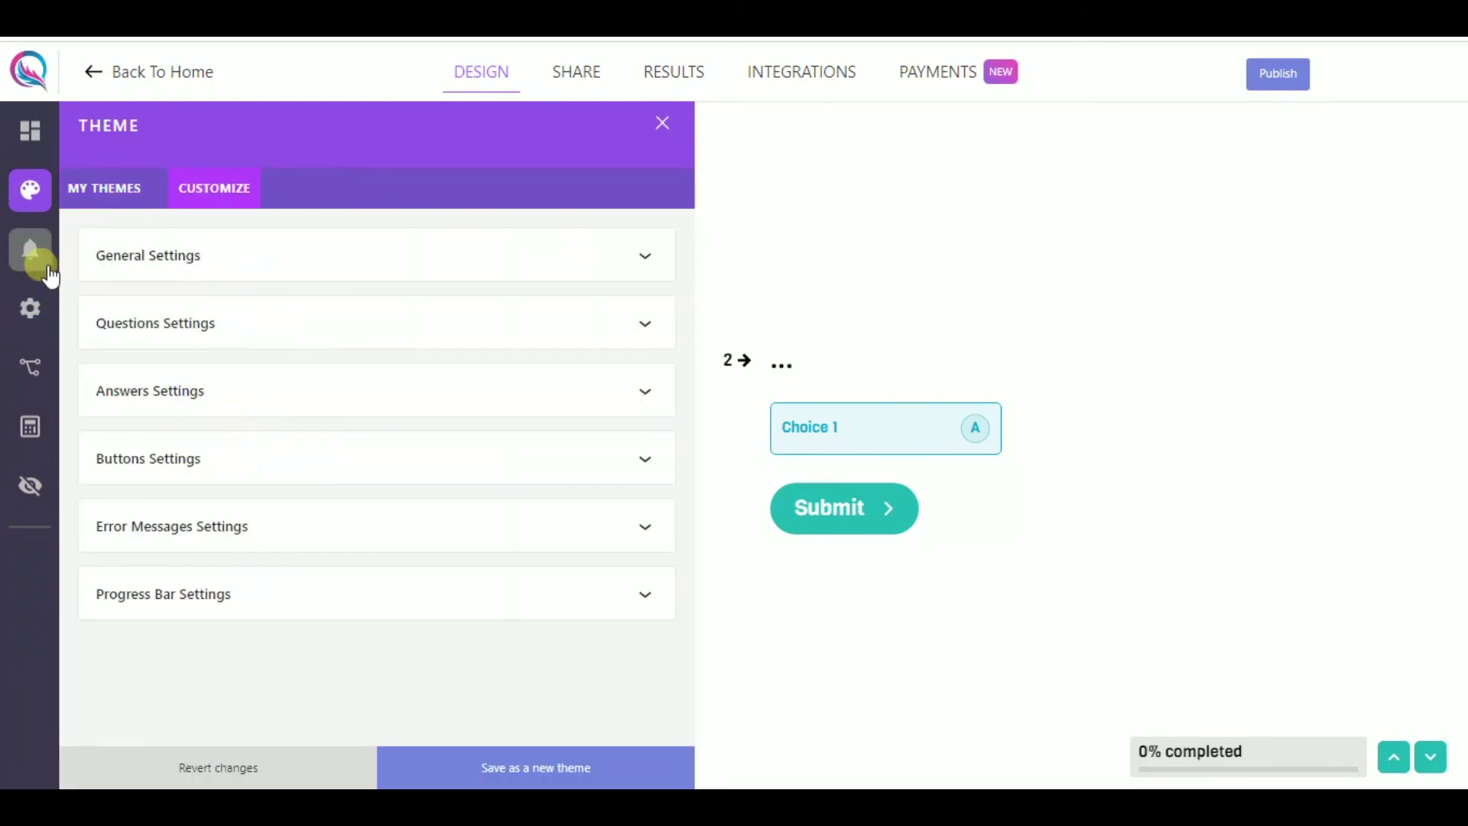
click(33, 311)
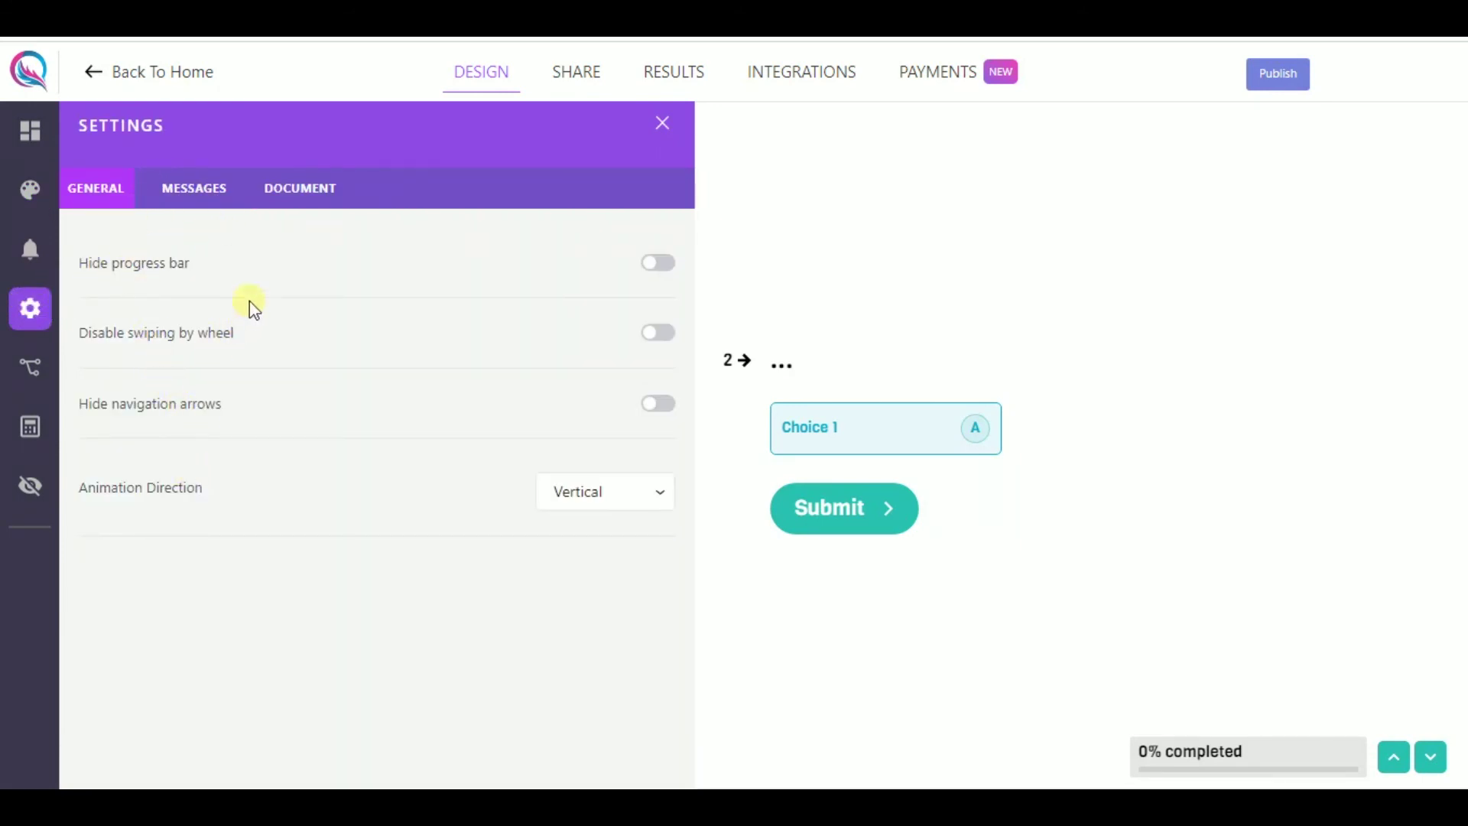
click(220, 200)
scroll(218, 317, down, 5)
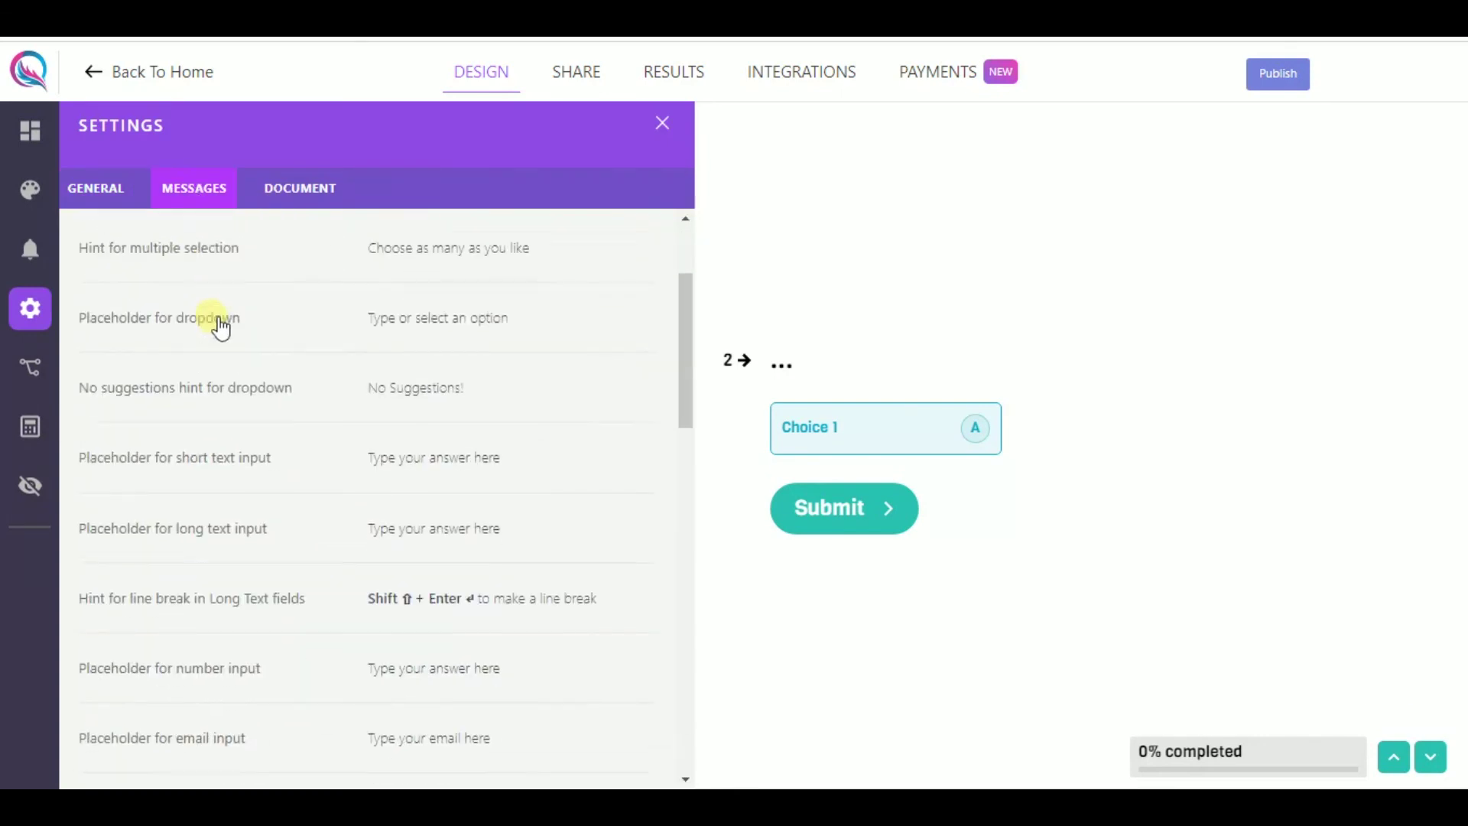
scroll(220, 327, down, 12)
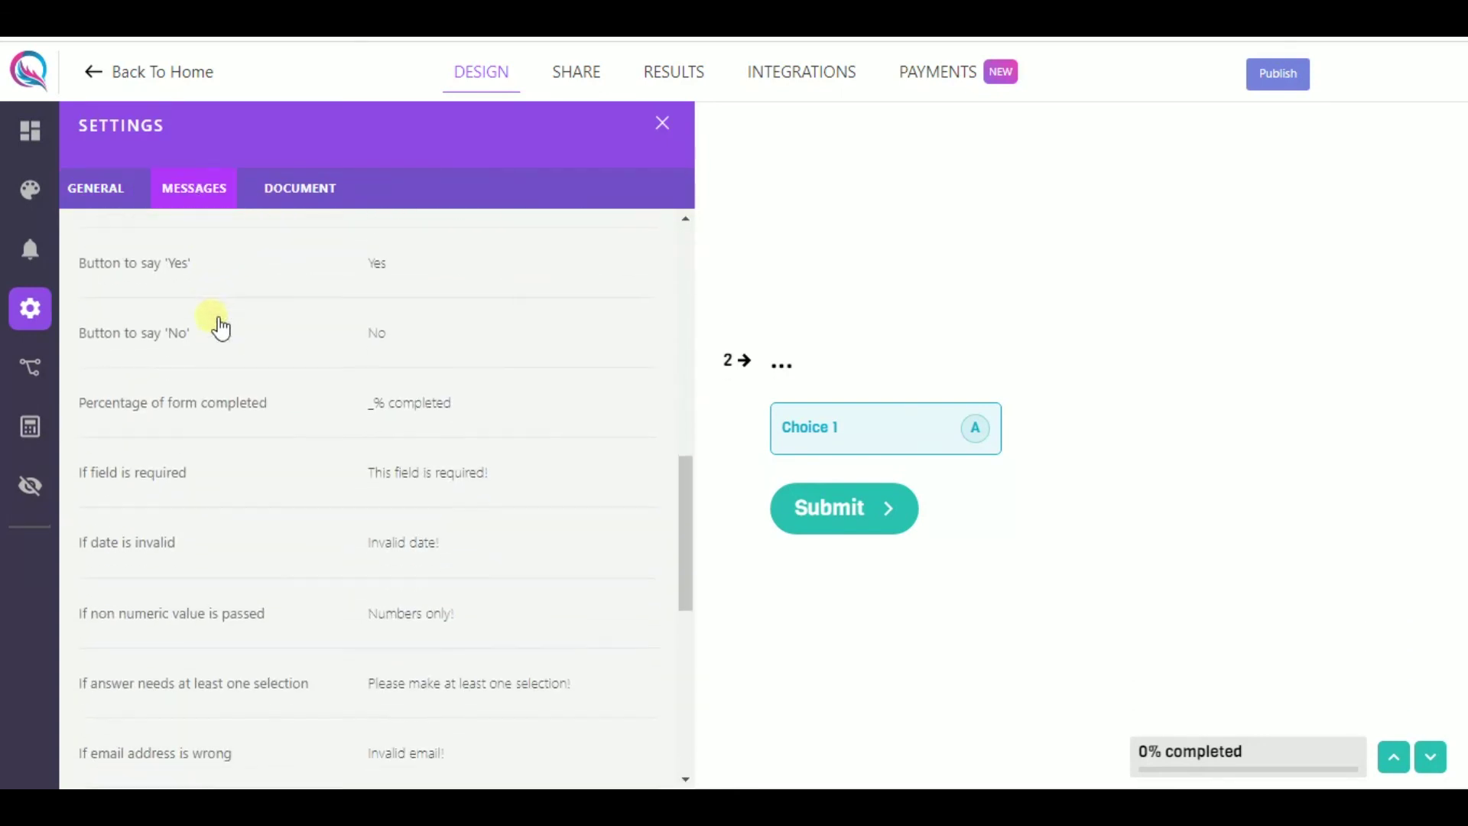
scroll(218, 323, down, 2)
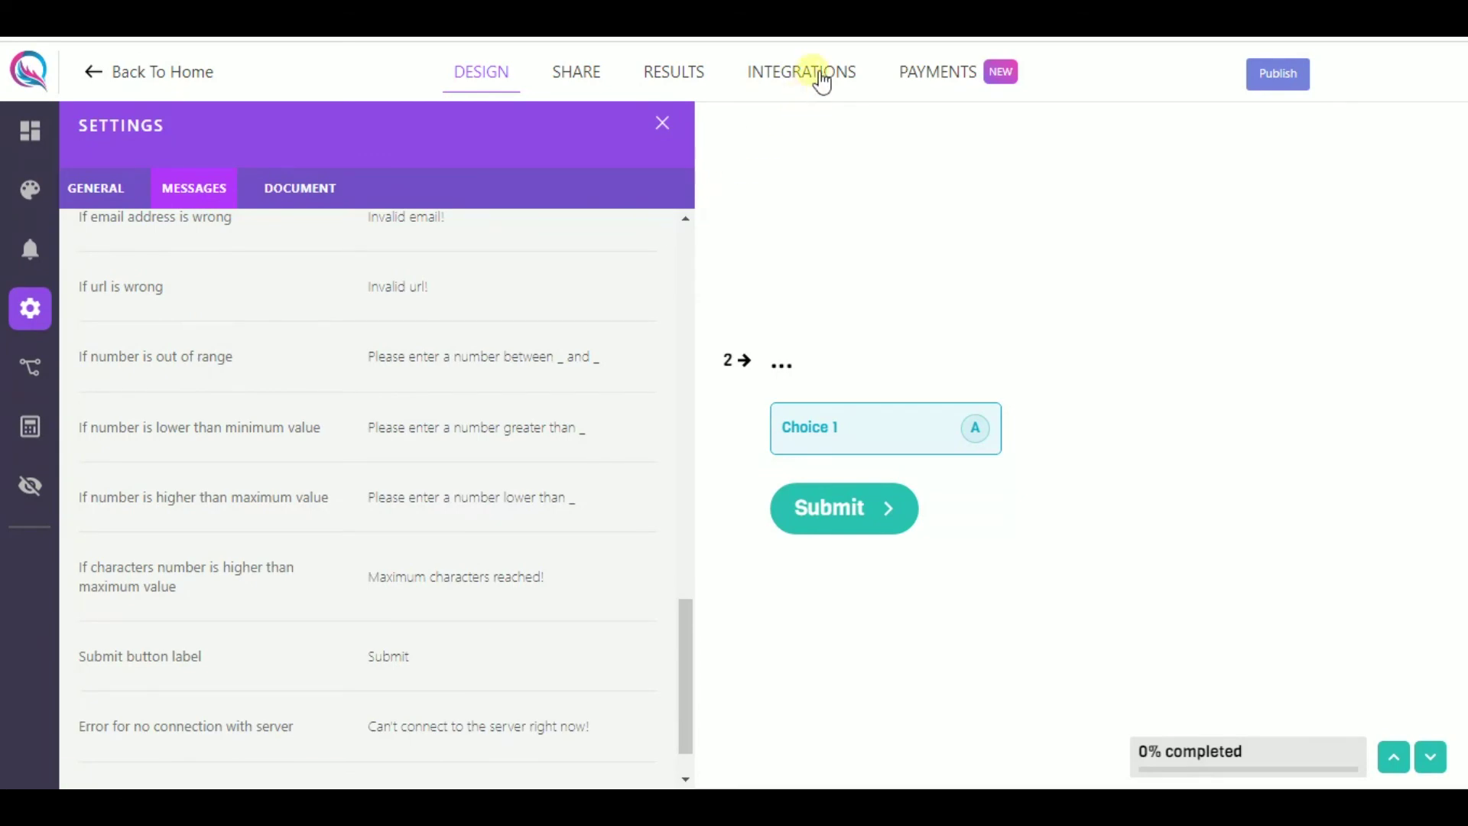
click(819, 76)
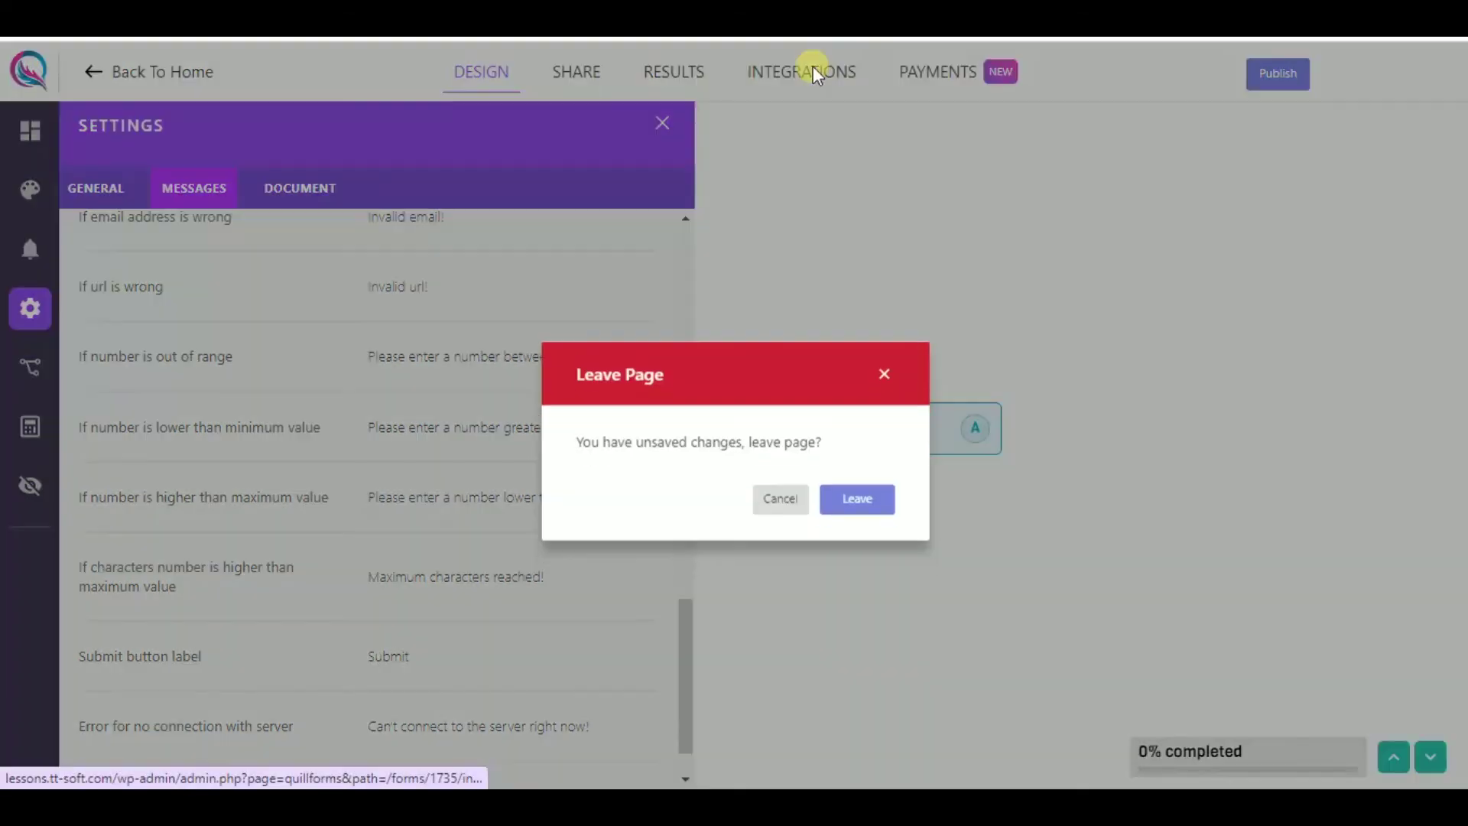
- Leave the editor and browse the integration cards such as ActiveCampaign, Notion, Slack and Zapier
click(848, 474)
scroll(893, 447, down, 4)
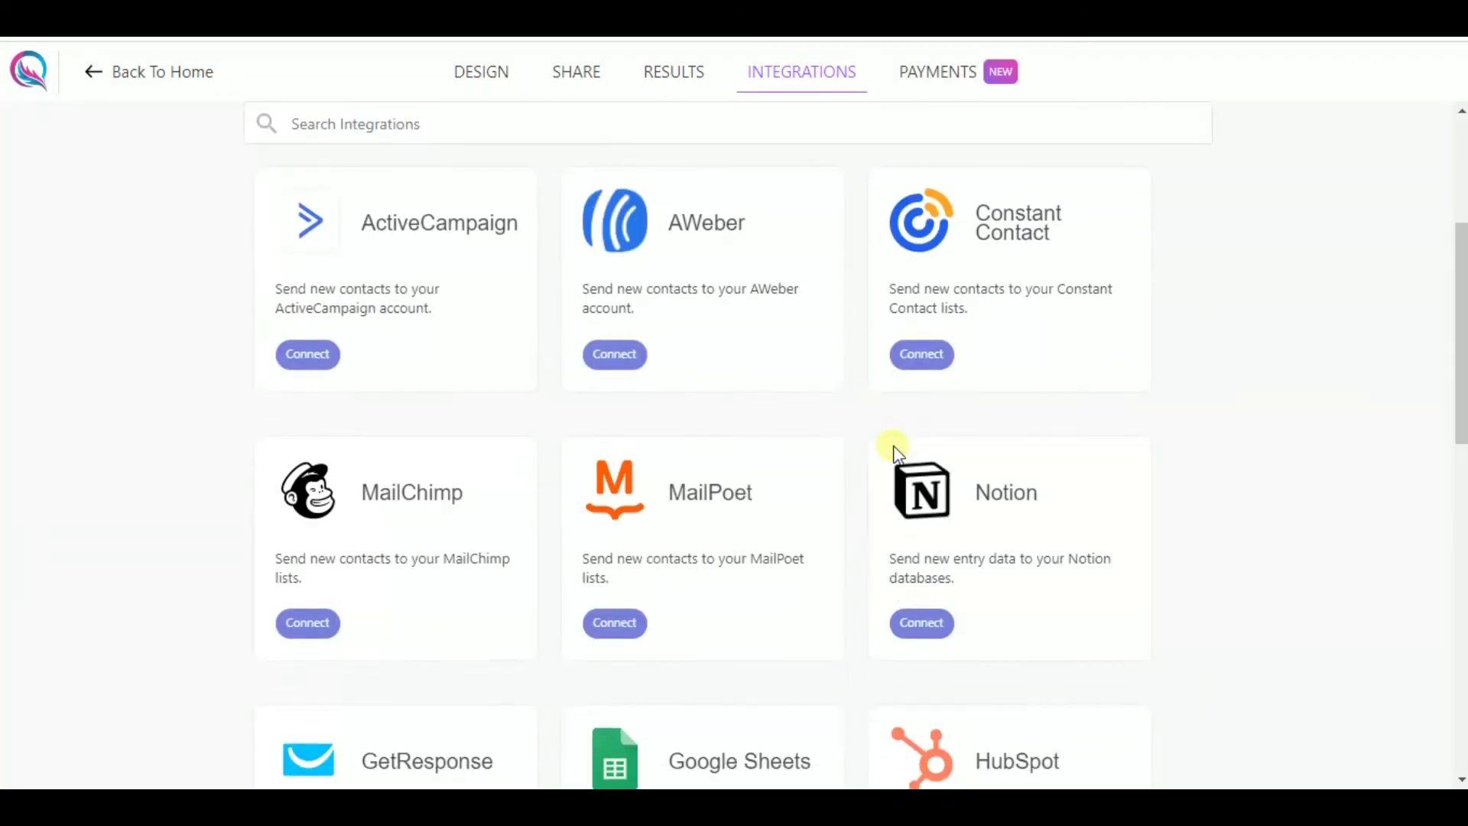
scroll(895, 449, down, 10)
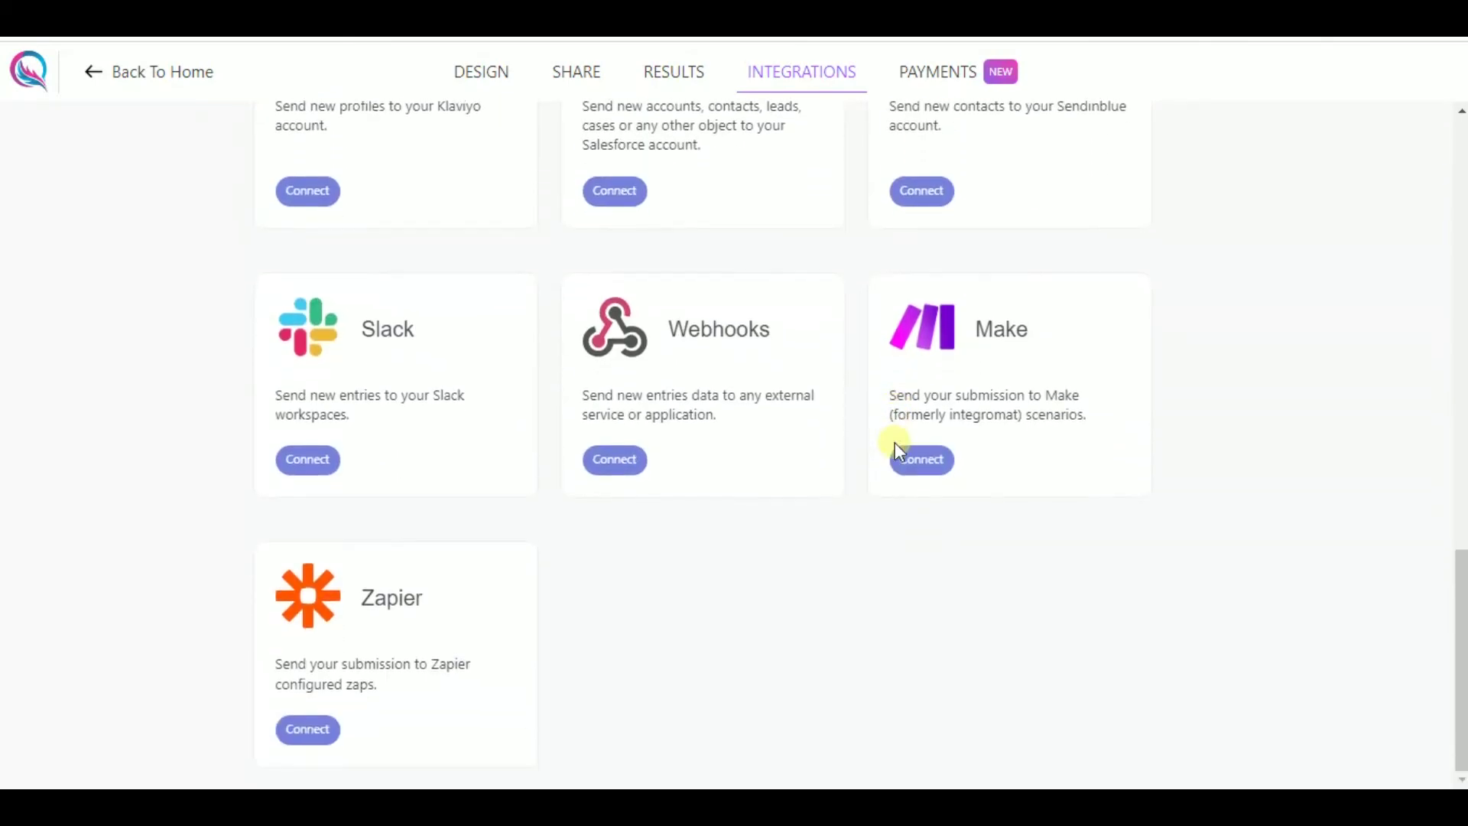
scroll(896, 448, up, 10)
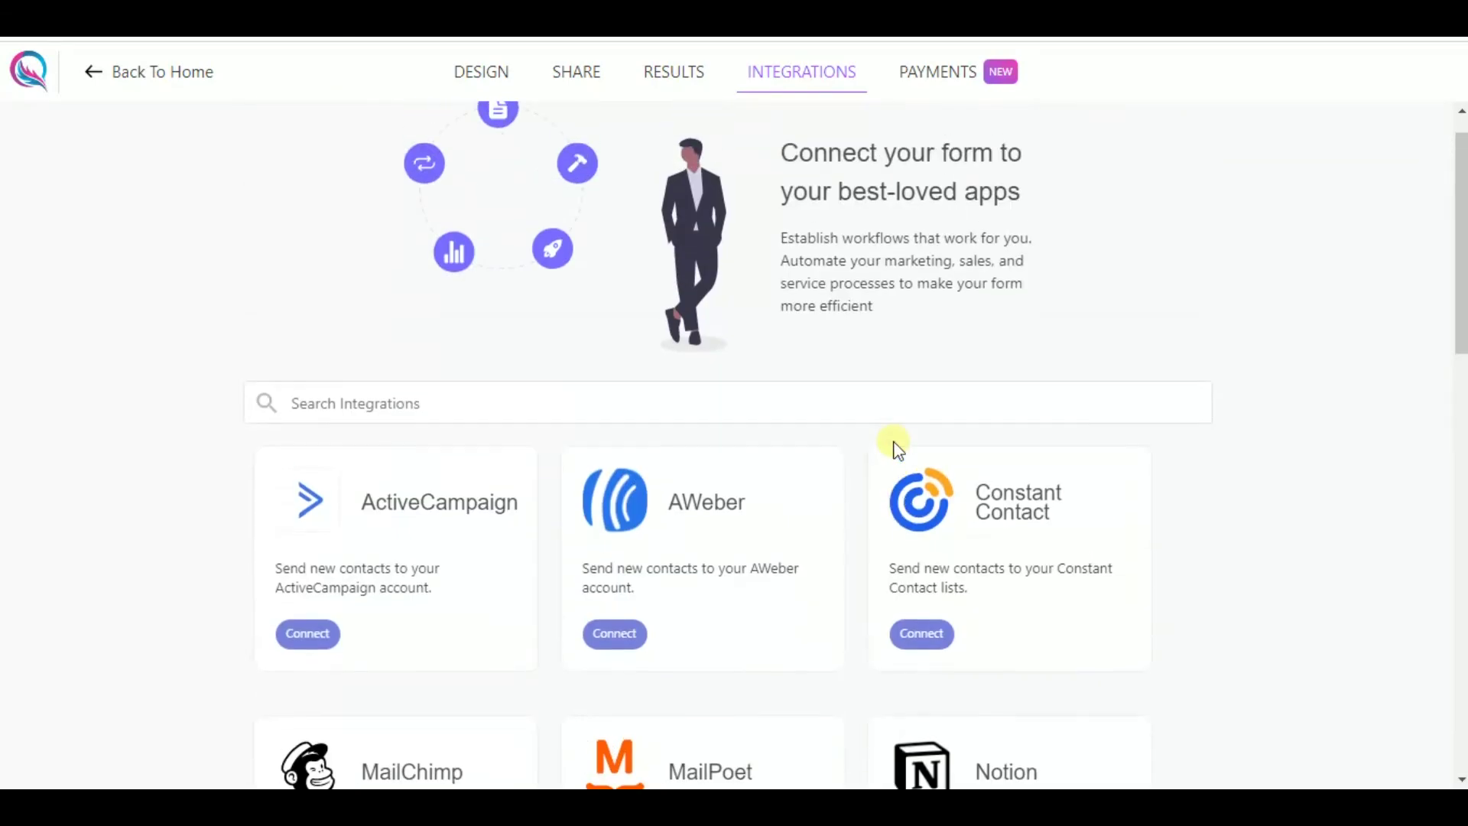
scroll(896, 448, up, 2)
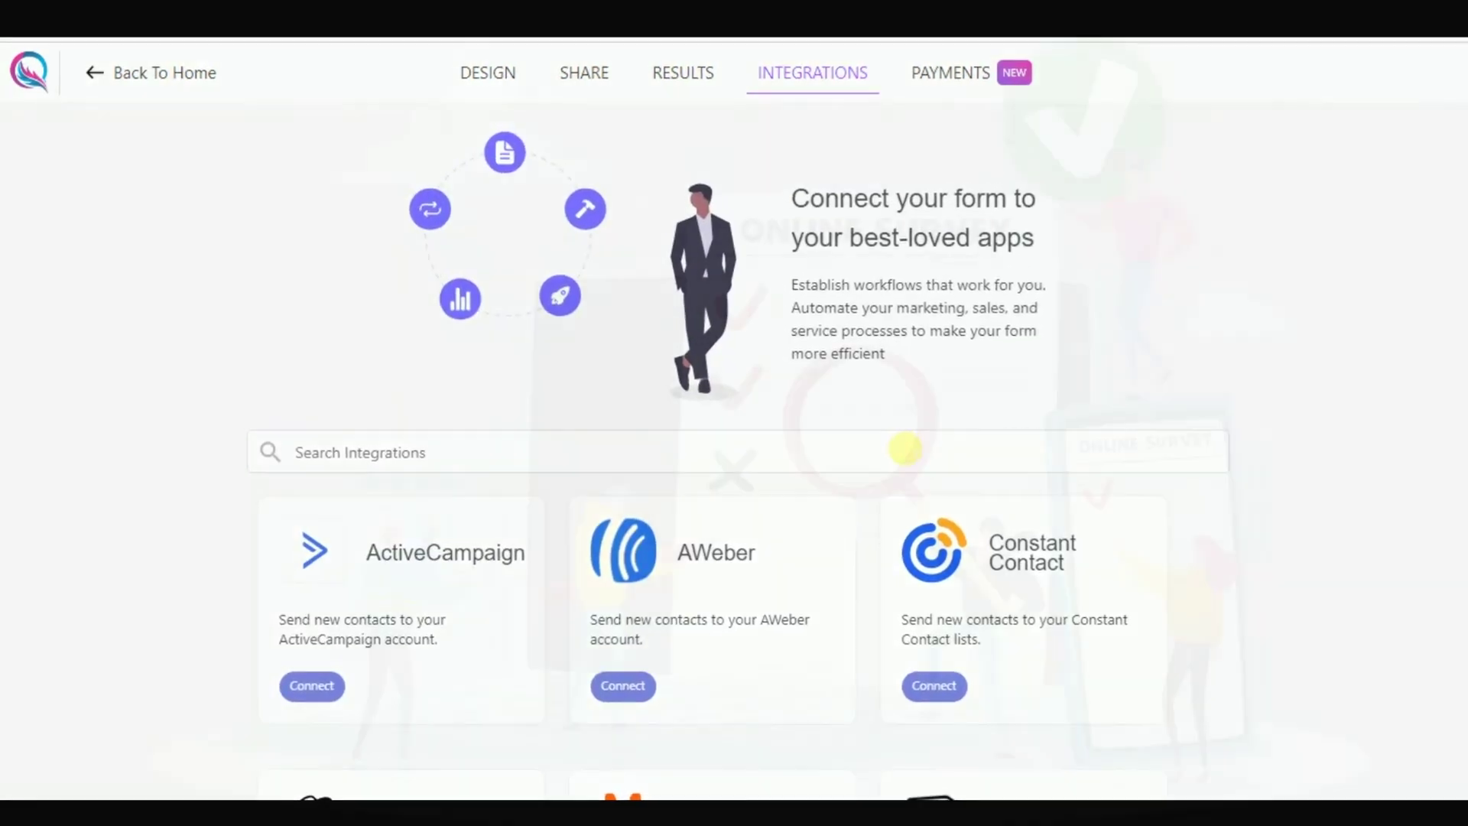